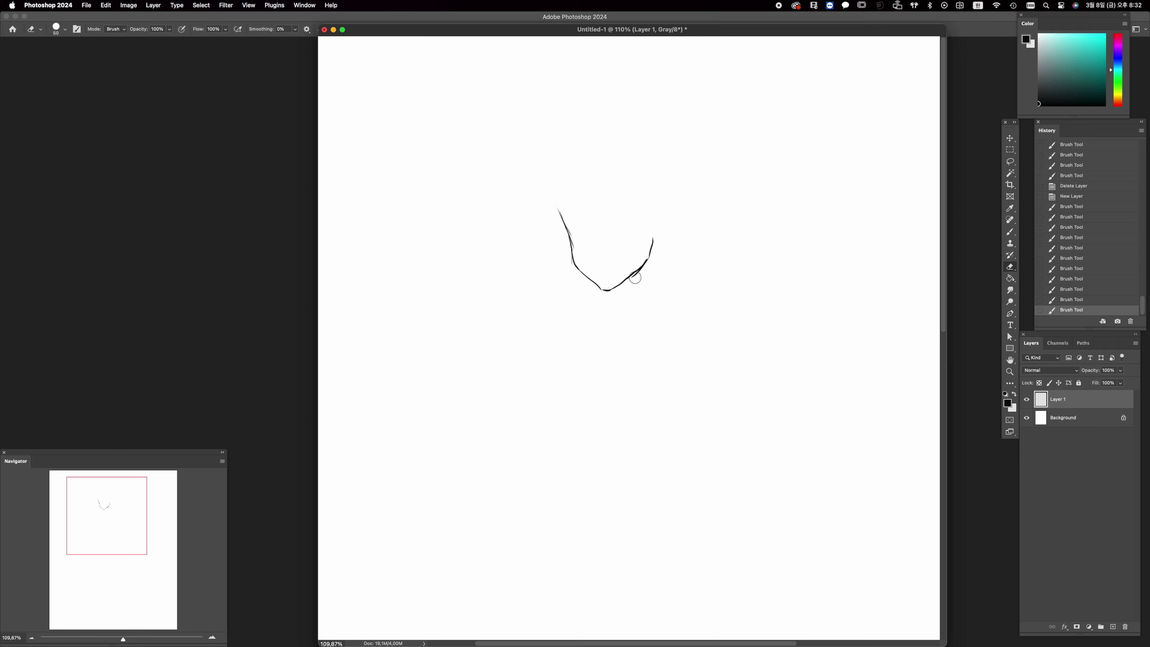
Draw the nose and a thick black slanted eyebrow inside the face outline with the Brush
{"action": "key", "text": "b"}
{"action": "mouse_move", "coordinate": [578, 235]}
{"action": "left_mouse_down"}
{"action": "mouse_move", "coordinate": [570, 258]}
{"action": "mouse_move", "coordinate": [594, 232]}
{"action": "left_mouse_up"}
{"action": "key", "text": "e"}
{"action": "key", "text": "b"}
{"action": "left_click", "coordinate": [598, 230]}
{"action": "mouse_move", "coordinate": [597, 228]}
{"action": "left_mouse_down"}
{"action": "mouse_move", "coordinate": [622, 205]}
{"action": "mouse_move", "coordinate": [594, 227]}
{"action": "left_mouse_up"}
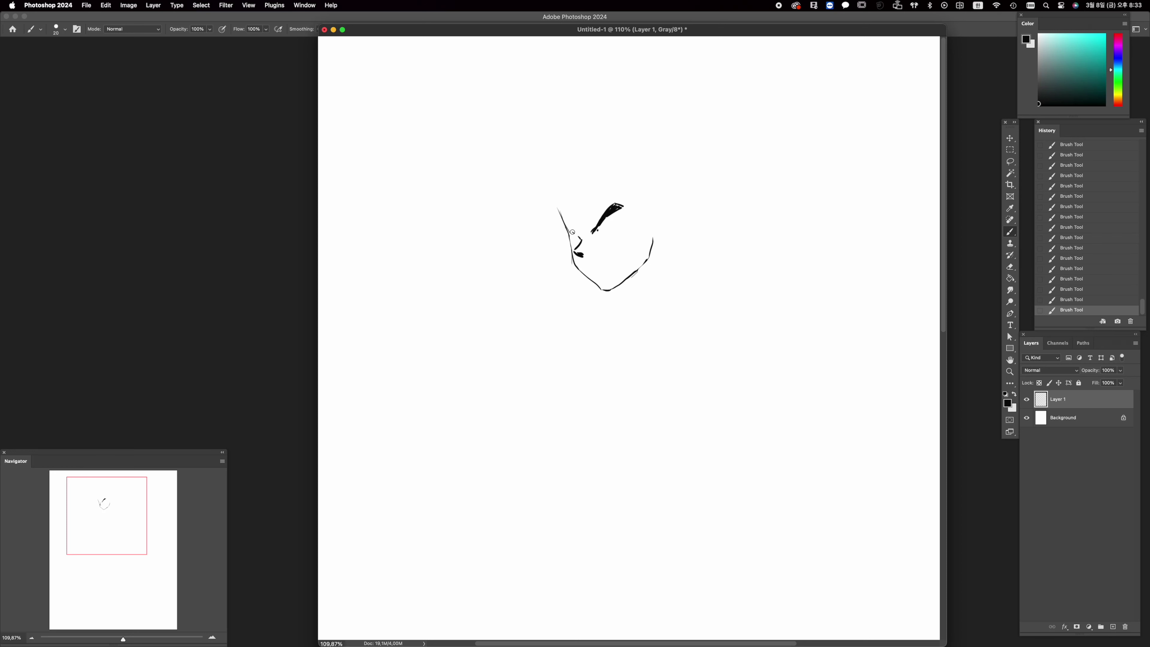
Draw the far eyebrow and eye against the face's left contour
{"action": "left_click_drag", "start_coordinate": [556, 215], "coordinate": [576, 233]}
{"action": "key", "text": "super+z"}
{"action": "left_click_drag", "start_coordinate": [567, 228], "coordinate": [595, 238]}
{"action": "key", "text": "e"}
{"action": "key", "text": "b"}
Draw the near eye's outer curve and lower lid line beneath the thick eyebrow
{"action": "left_click_drag", "start_coordinate": [617, 211], "coordinate": [620, 231]}
{"action": "left_click", "coordinate": [618, 235]}
{"action": "left_click", "coordinate": [607, 244]}
{"action": "mouse_move", "coordinate": [618, 234]}
{"action": "left_mouse_down"}
{"action": "mouse_move", "coordinate": [574, 242]}
{"action": "mouse_move", "coordinate": [598, 229]}
{"action": "mouse_move", "coordinate": [579, 243]}
{"action": "left_mouse_up"}
{"action": "key", "text": "cmd+z"}
{"action": "key", "text": "super+z"}
Trim the nose lines with a smaller Eraser and redraw the nose contour
{"action": "key", "text": "e"}
{"action": "key", "text": "bracketleft"}
{"action": "key", "text": "bracketleft"}
{"action": "key", "text": "bracketleft"}
{"action": "left_click_drag", "start_coordinate": [579, 244], "coordinate": [580, 248]}
{"action": "key", "text": "b"}
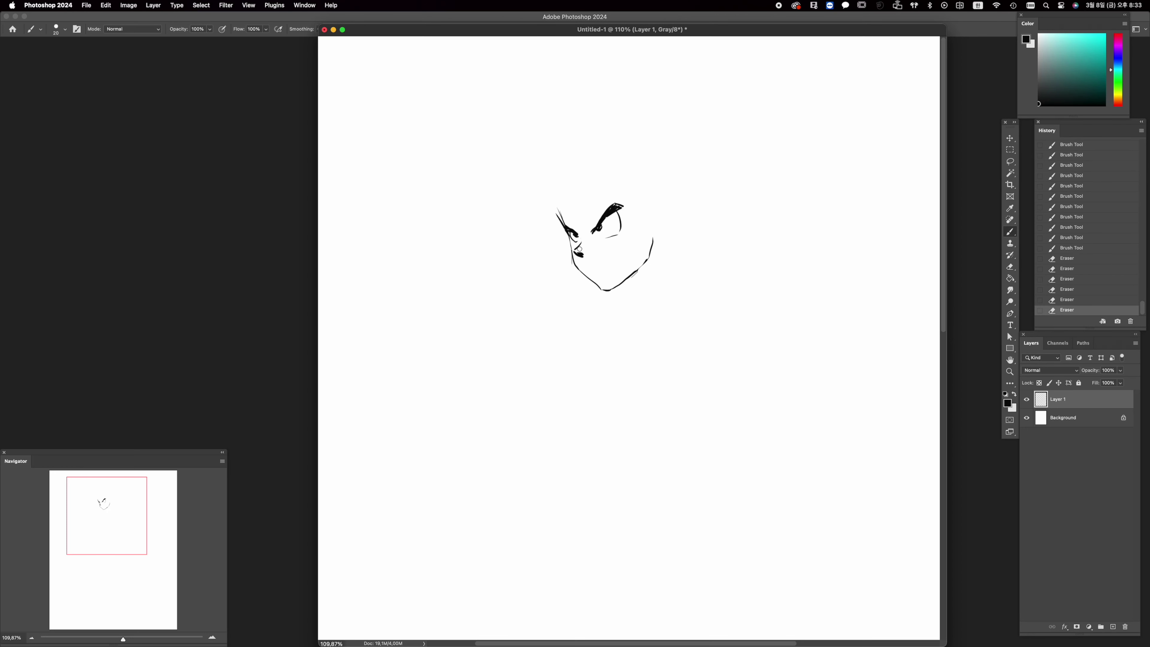
{"action": "left_click_drag", "start_coordinate": [581, 243], "coordinate": [577, 248]}
{"action": "key", "text": "e"}
{"action": "key", "text": "b"}
Draw a small frowning mouth below the nose, trimming its ends, and reinforce the chin line
{"action": "left_click_drag", "start_coordinate": [587, 265], "coordinate": [601, 259]}
{"action": "key", "text": "super+z"}
{"action": "key", "text": "e"}
{"action": "left_click", "coordinate": [601, 259]}
{"action": "left_click", "coordinate": [600, 260]}
{"action": "left_click", "coordinate": [599, 261]}
{"action": "left_click", "coordinate": [598, 261]}
{"action": "left_click", "coordinate": [597, 262]}
{"action": "left_click", "coordinate": [598, 259]}
{"action": "left_click", "coordinate": [596, 260]}
{"action": "key", "text": "b"}
{"action": "left_click_drag", "start_coordinate": [587, 268], "coordinate": [593, 266]}
{"action": "key", "text": "super+z"}
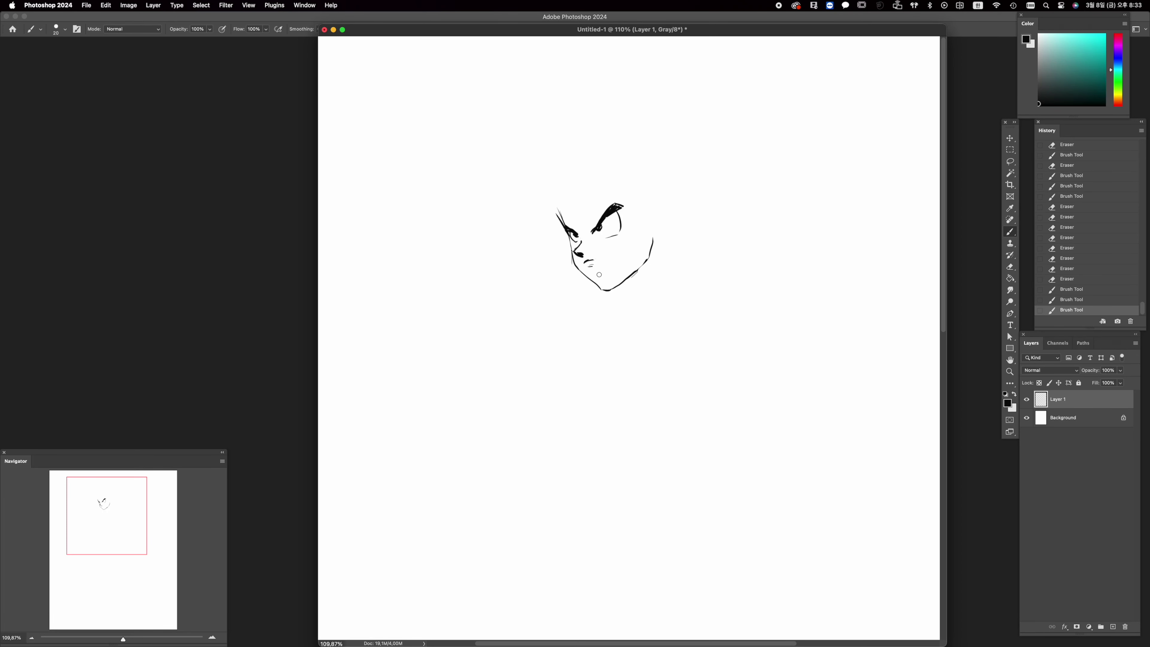
{"action": "left_click_drag", "start_coordinate": [601, 288], "coordinate": [616, 286]}
Draw the spiky bangs across the forehead and the outline of the ear
{"action": "left_click_drag", "start_coordinate": [552, 202], "coordinate": [566, 216]}
{"action": "left_click_drag", "start_coordinate": [556, 209], "coordinate": [588, 224]}
{"action": "mouse_move", "coordinate": [571, 185]}
{"action": "left_mouse_down"}
{"action": "mouse_move", "coordinate": [570, 211]}
{"action": "mouse_move", "coordinate": [588, 223]}
{"action": "left_mouse_up"}
{"action": "mouse_move", "coordinate": [572, 183]}
{"action": "left_mouse_down"}
{"action": "mouse_move", "coordinate": [615, 216]}
{"action": "mouse_move", "coordinate": [610, 177]}
{"action": "mouse_move", "coordinate": [639, 204]}
{"action": "left_mouse_up"}
{"action": "mouse_move", "coordinate": [642, 200]}
{"action": "left_mouse_down"}
{"action": "mouse_move", "coordinate": [647, 212]}
{"action": "mouse_move", "coordinate": [655, 201]}
{"action": "mouse_move", "coordinate": [671, 213]}
{"action": "mouse_move", "coordinate": [627, 285]}
{"action": "mouse_move", "coordinate": [634, 278]}
{"action": "left_mouse_up"}
Thin the jaw line between the chin and the ear with the Eraser
{"action": "key", "text": "e"}
{"action": "left_click_drag", "start_coordinate": [642, 272], "coordinate": [637, 277]}
{"action": "left_click_drag", "start_coordinate": [643, 270], "coordinate": [633, 278]}
{"action": "key", "text": "b"}
{"action": "key", "text": "e"}
Lasso the chin area and adjust it with Free Transform, and clean up the jaw line below the ear
{"action": "key", "text": "l"}
{"action": "mouse_move", "coordinate": [600, 300]}
{"action": "left_mouse_down"}
{"action": "mouse_move", "coordinate": [575, 272]}
{"action": "mouse_move", "coordinate": [635, 249]}
{"action": "mouse_move", "coordinate": [652, 280]}
{"action": "mouse_move", "coordinate": [618, 299]}
{"action": "left_mouse_up"}
{"action": "key", "text": "super+t"}
{"action": "key", "text": "Return"}
{"action": "key", "text": "ctrl+d"}
{"action": "key", "text": "e"}
{"action": "key", "text": "b"}
{"action": "left_click_drag", "start_coordinate": [653, 249], "coordinate": [647, 253]}
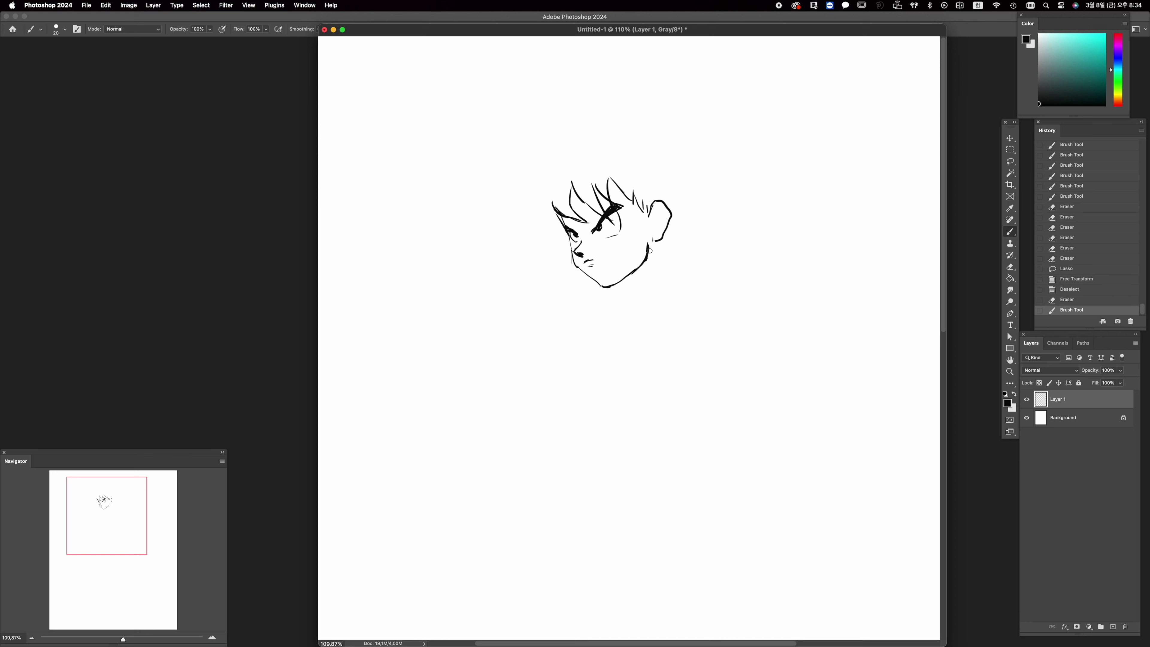
Stretch the head drawing slightly taller with Free Transform
{"action": "key", "text": "ctrl+t"}
{"action": "left_click_drag", "start_coordinate": [611, 175], "coordinate": [611, 173]}
{"action": "key", "text": "Return"}
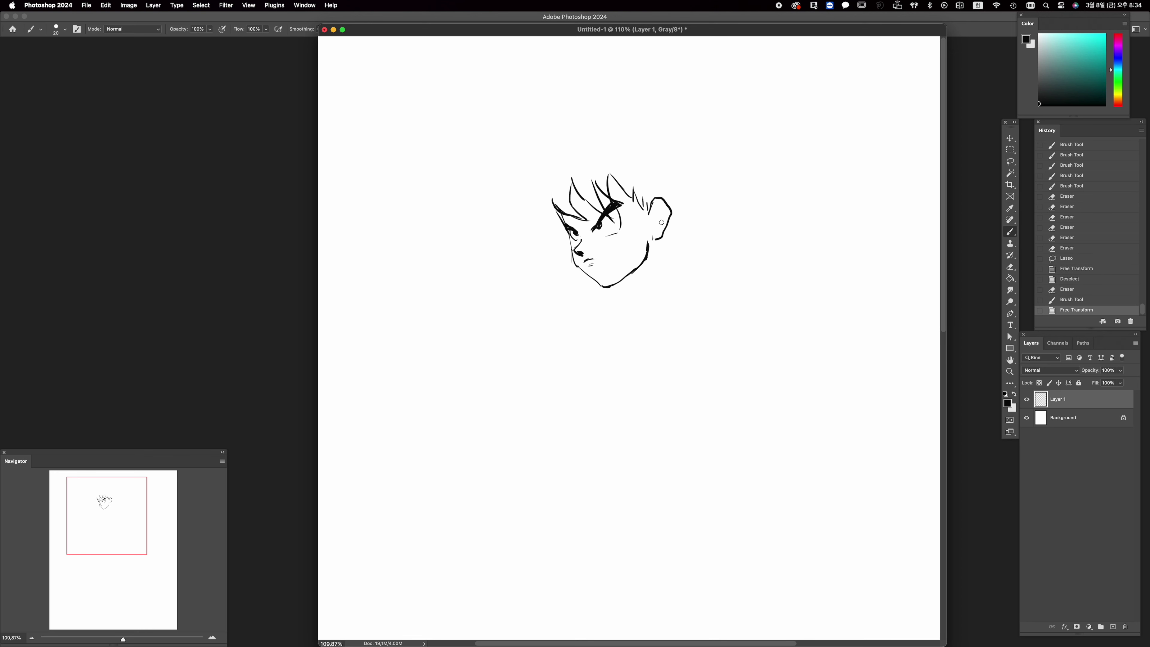
Draw the inner folds of the ear and touch up the face contour beside the far eye
{"action": "mouse_move", "coordinate": [661, 211]}
{"action": "left_mouse_down"}
{"action": "mouse_move", "coordinate": [656, 203]}
{"action": "mouse_move", "coordinate": [649, 212]}
{"action": "mouse_move", "coordinate": [650, 242]}
{"action": "mouse_move", "coordinate": [658, 217]}
{"action": "left_mouse_up"}
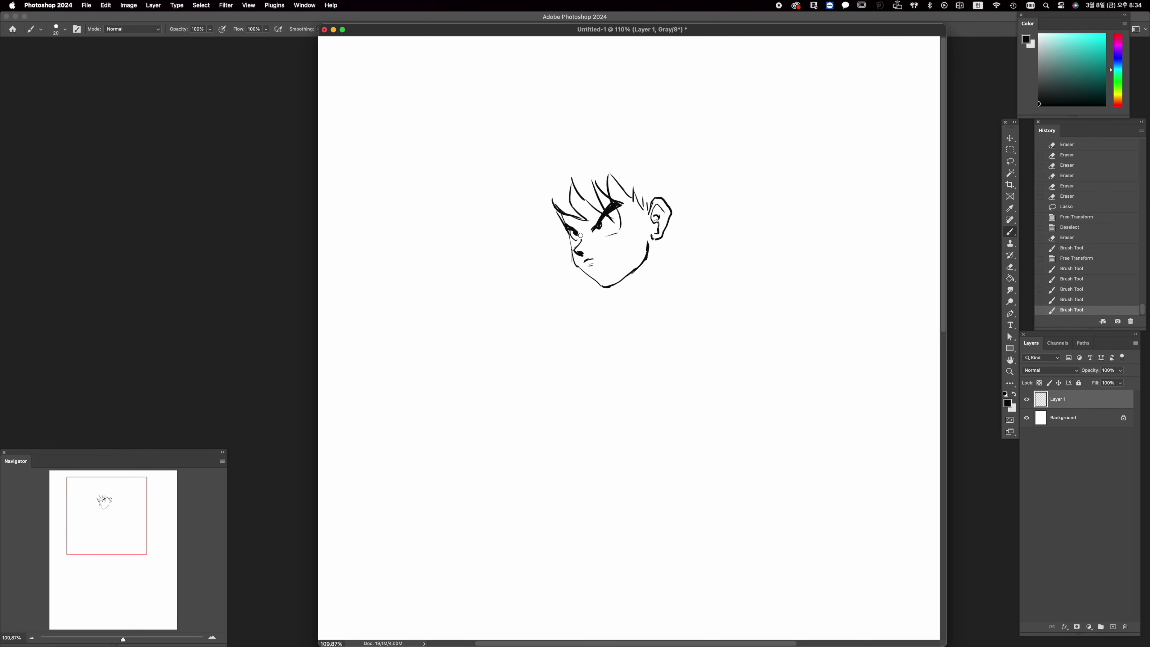
{"action": "left_click_drag", "start_coordinate": [568, 232], "coordinate": [571, 243]}
{"action": "key", "text": "super+z"}
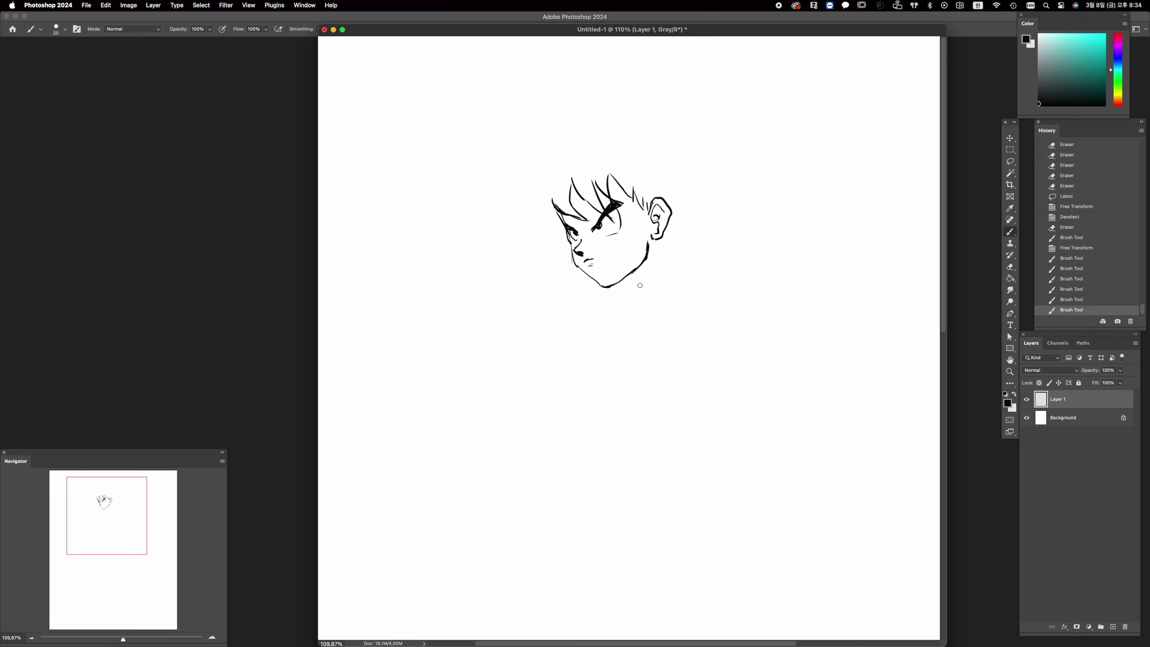
Draw the neck and the curved shirt neckline, and trim the jaw line under the ear
{"action": "left_click_drag", "start_coordinate": [661, 237], "coordinate": [665, 252]}
{"action": "left_click_drag", "start_coordinate": [614, 283], "coordinate": [608, 306]}
{"action": "key", "text": "super+z"}
{"action": "left_click_drag", "start_coordinate": [662, 242], "coordinate": [696, 275]}
{"action": "mouse_move", "coordinate": [615, 297]}
{"action": "left_mouse_down"}
{"action": "mouse_move", "coordinate": [592, 322]}
{"action": "mouse_move", "coordinate": [610, 330]}
{"action": "mouse_move", "coordinate": [691, 293]}
{"action": "left_mouse_up"}
{"action": "key", "text": "super+z"}
{"action": "left_click_drag", "start_coordinate": [695, 277], "coordinate": [693, 293]}
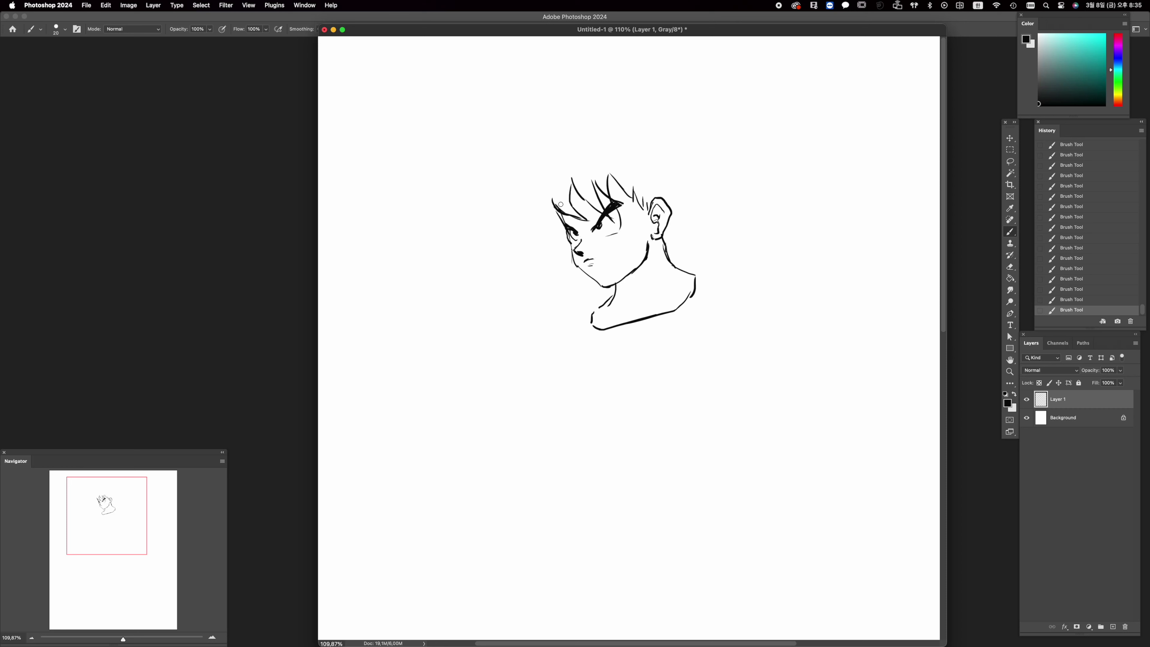
{"action": "key", "text": "e"}
{"action": "left_click_drag", "start_coordinate": [651, 244], "coordinate": [643, 259]}
Outline large spiky hair around the head, with big spikes on the left and smaller ones behind the ear
{"action": "key", "text": "b"}
{"action": "mouse_move", "coordinate": [555, 250]}
{"action": "left_mouse_down"}
{"action": "mouse_move", "coordinate": [569, 252]}
{"action": "mouse_move", "coordinate": [537, 259]}
{"action": "mouse_move", "coordinate": [555, 241]}
{"action": "mouse_move", "coordinate": [528, 232]}
{"action": "mouse_move", "coordinate": [450, 246]}
{"action": "mouse_move", "coordinate": [518, 196]}
{"action": "left_mouse_up"}
{"action": "mouse_move", "coordinate": [518, 197]}
{"action": "left_mouse_down"}
{"action": "mouse_move", "coordinate": [531, 191]}
{"action": "mouse_move", "coordinate": [445, 157]}
{"action": "mouse_move", "coordinate": [541, 134]}
{"action": "mouse_move", "coordinate": [567, 148]}
{"action": "mouse_move", "coordinate": [505, 85]}
{"action": "mouse_move", "coordinate": [605, 120]}
{"action": "mouse_move", "coordinate": [670, 182]}
{"action": "mouse_move", "coordinate": [742, 193]}
{"action": "left_mouse_up"}
{"action": "key", "text": "super+z"}
{"action": "key", "text": "super+z"}
{"action": "key", "text": "super+z"}
{"action": "mouse_move", "coordinate": [669, 181]}
{"action": "left_mouse_down"}
{"action": "mouse_move", "coordinate": [759, 191]}
{"action": "mouse_move", "coordinate": [700, 202]}
{"action": "mouse_move", "coordinate": [740, 209]}
{"action": "mouse_move", "coordinate": [680, 229]}
{"action": "mouse_move", "coordinate": [700, 240]}
{"action": "mouse_move", "coordinate": [667, 242]}
{"action": "left_mouse_up"}
Clean up the tips and edges of the left hair spikes with the Eraser and Brush
{"action": "key", "text": "e"}
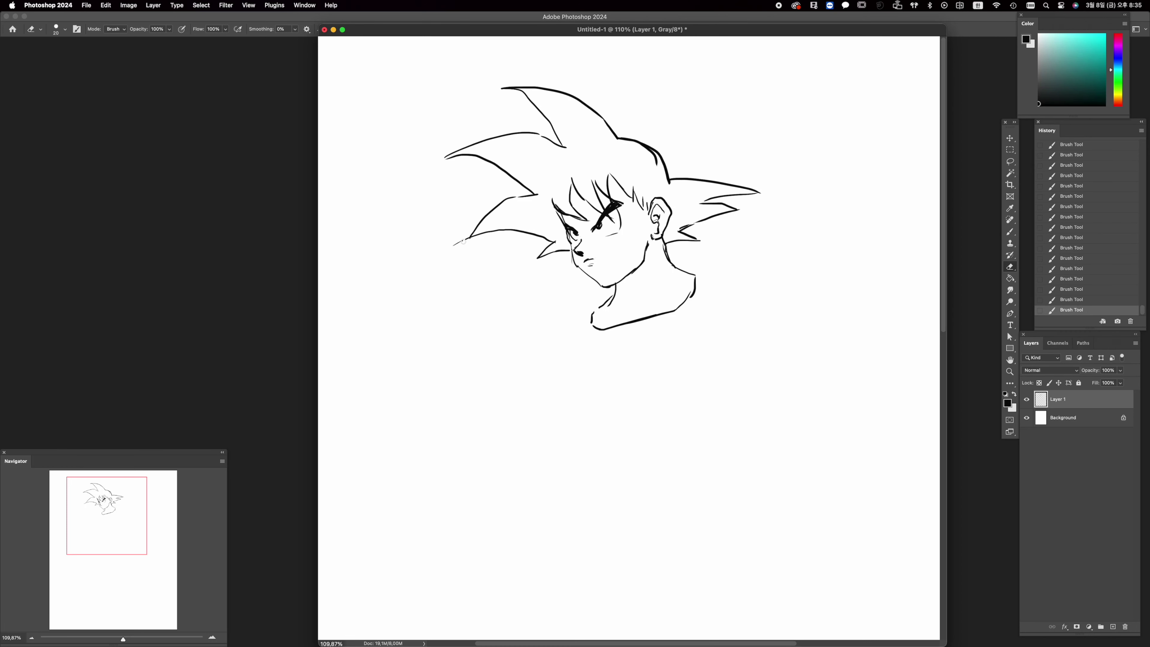
{"action": "left_click", "coordinate": [451, 244]}
{"action": "key", "text": "b"}
{"action": "mouse_move", "coordinate": [445, 157]}
{"action": "left_mouse_down"}
{"action": "mouse_move", "coordinate": [507, 140]}
{"action": "mouse_move", "coordinate": [434, 158]}
{"action": "left_mouse_up"}
{"action": "key", "text": "e"}
{"action": "mouse_move", "coordinate": [453, 152]}
{"action": "left_mouse_down"}
{"action": "mouse_move", "coordinate": [422, 164]}
{"action": "mouse_move", "coordinate": [539, 139]}
{"action": "mouse_move", "coordinate": [561, 146]}
{"action": "mouse_move", "coordinate": [491, 155]}
{"action": "mouse_move", "coordinate": [539, 191]}
{"action": "mouse_move", "coordinate": [521, 170]}
{"action": "mouse_move", "coordinate": [548, 146]}
{"action": "mouse_move", "coordinate": [566, 179]}
{"action": "mouse_move", "coordinate": [531, 162]}
{"action": "mouse_move", "coordinate": [546, 165]}
{"action": "left_mouse_up"}
Fill the two upper left hair spikes with solid black using a larger Brush
{"action": "key", "text": "b"}
{"action": "key", "text": "bracketright"}
{"action": "key", "text": "bracketright"}
{"action": "key", "text": "bracketright"}
{"action": "key", "text": "bracketright"}
{"action": "key", "text": "bracketleft"}
{"action": "key", "text": "bracketleft"}
{"action": "mouse_move", "coordinate": [522, 90]}
{"action": "left_mouse_down"}
{"action": "mouse_move", "coordinate": [557, 118]}
{"action": "mouse_move", "coordinate": [526, 93]}
{"action": "mouse_move", "coordinate": [555, 95]}
{"action": "mouse_move", "coordinate": [544, 92]}
{"action": "mouse_move", "coordinate": [566, 152]}
{"action": "mouse_move", "coordinate": [557, 102]}
{"action": "mouse_move", "coordinate": [581, 145]}
{"action": "mouse_move", "coordinate": [589, 108]}
{"action": "mouse_move", "coordinate": [598, 120]}
{"action": "mouse_move", "coordinate": [569, 98]}
{"action": "mouse_move", "coordinate": [582, 161]}
{"action": "mouse_move", "coordinate": [607, 132]}
{"action": "left_mouse_up"}
{"action": "key", "text": "bracketright"}
{"action": "key", "text": "bracketright"}
{"action": "key", "text": "bracketright"}
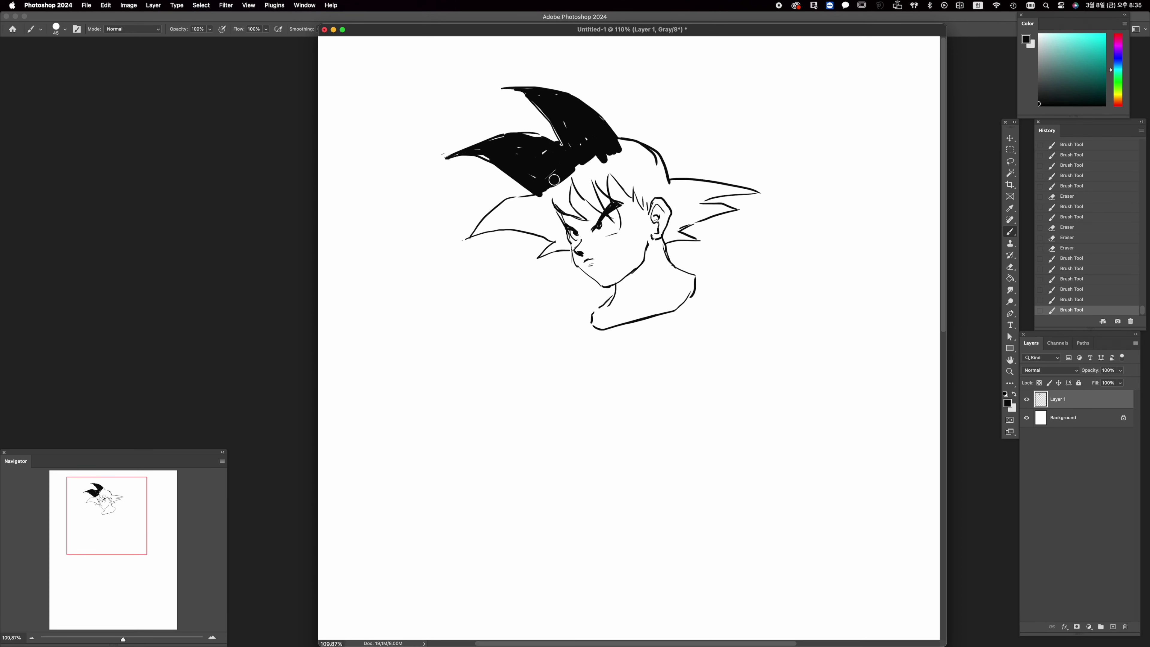
Fill the lower left hair spikes and the left bangs with solid black
{"action": "mouse_move", "coordinate": [554, 180]}
{"action": "left_mouse_down"}
{"action": "mouse_move", "coordinate": [540, 213]}
{"action": "mouse_move", "coordinate": [513, 206]}
{"action": "mouse_move", "coordinate": [539, 200]}
{"action": "mouse_move", "coordinate": [475, 232]}
{"action": "mouse_move", "coordinate": [525, 222]}
{"action": "mouse_move", "coordinate": [518, 214]}
{"action": "mouse_move", "coordinate": [510, 219]}
{"action": "mouse_move", "coordinate": [552, 232]}
{"action": "mouse_move", "coordinate": [538, 216]}
{"action": "mouse_move", "coordinate": [564, 235]}
{"action": "left_mouse_up"}
{"action": "key", "text": "bracketleft"}
{"action": "key", "text": "bracketleft"}
{"action": "key", "text": "["}
{"action": "left_click_drag", "start_coordinate": [530, 219], "coordinate": [554, 236]}
{"action": "mouse_move", "coordinate": [557, 239]}
{"action": "left_mouse_down"}
{"action": "mouse_move", "coordinate": [568, 245]}
{"action": "mouse_move", "coordinate": [543, 254]}
{"action": "mouse_move", "coordinate": [566, 247]}
{"action": "mouse_move", "coordinate": [560, 231]}
{"action": "left_mouse_up"}
{"action": "mouse_move", "coordinate": [558, 187]}
{"action": "left_mouse_down"}
{"action": "mouse_move", "coordinate": [568, 213]}
{"action": "mouse_move", "coordinate": [586, 218]}
{"action": "mouse_move", "coordinate": [568, 168]}
{"action": "mouse_move", "coordinate": [569, 186]}
{"action": "mouse_move", "coordinate": [589, 200]}
{"action": "mouse_move", "coordinate": [580, 167]}
{"action": "mouse_move", "coordinate": [597, 209]}
{"action": "mouse_move", "coordinate": [580, 175]}
{"action": "mouse_move", "coordinate": [590, 180]}
{"action": "mouse_move", "coordinate": [598, 157]}
{"action": "mouse_move", "coordinate": [593, 166]}
{"action": "left_mouse_up"}
Erase excess black around the bangs and thin the jaw line
{"action": "key", "text": "e"}
{"action": "left_click_drag", "start_coordinate": [588, 206], "coordinate": [601, 215]}
{"action": "left_click_drag", "start_coordinate": [599, 212], "coordinate": [605, 194]}
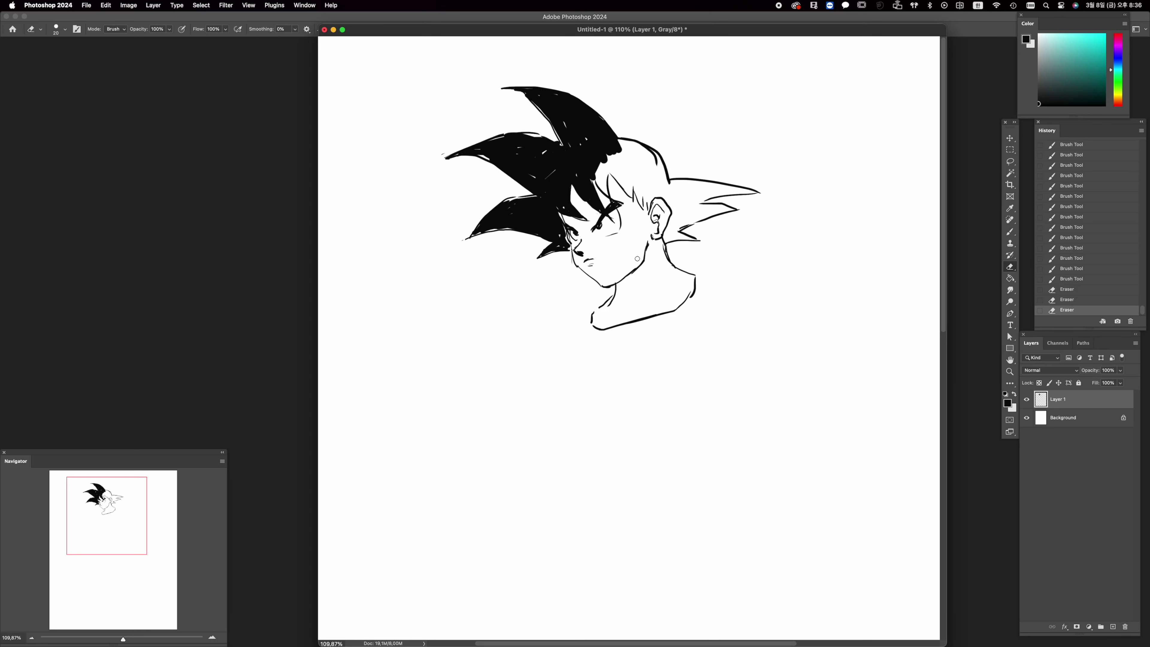
{"action": "left_click_drag", "start_coordinate": [644, 267], "coordinate": [625, 277]}
{"action": "key", "text": "b"}
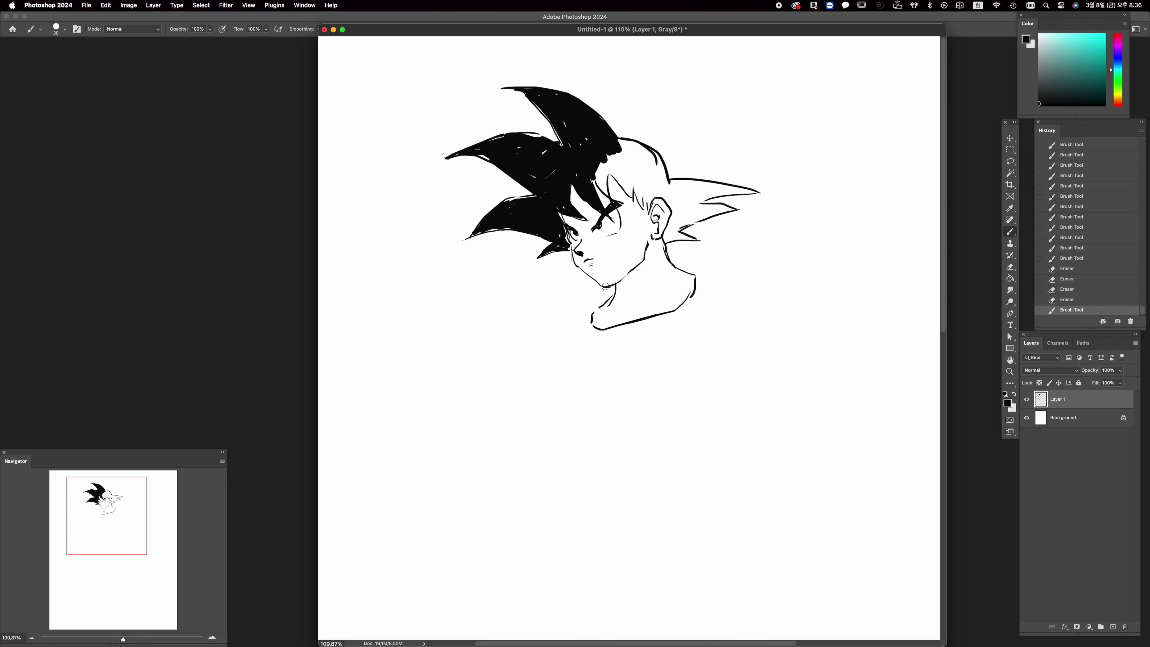
Fill the remaining gaps in the middle bangs and the hair beside the far cheek with black
{"action": "left_click_drag", "start_coordinate": [601, 173], "coordinate": [600, 191]}
{"action": "mouse_move", "coordinate": [601, 163]}
{"action": "left_mouse_down"}
{"action": "mouse_move", "coordinate": [606, 211]}
{"action": "mouse_move", "coordinate": [603, 163]}
{"action": "mouse_move", "coordinate": [582, 178]}
{"action": "left_mouse_up"}
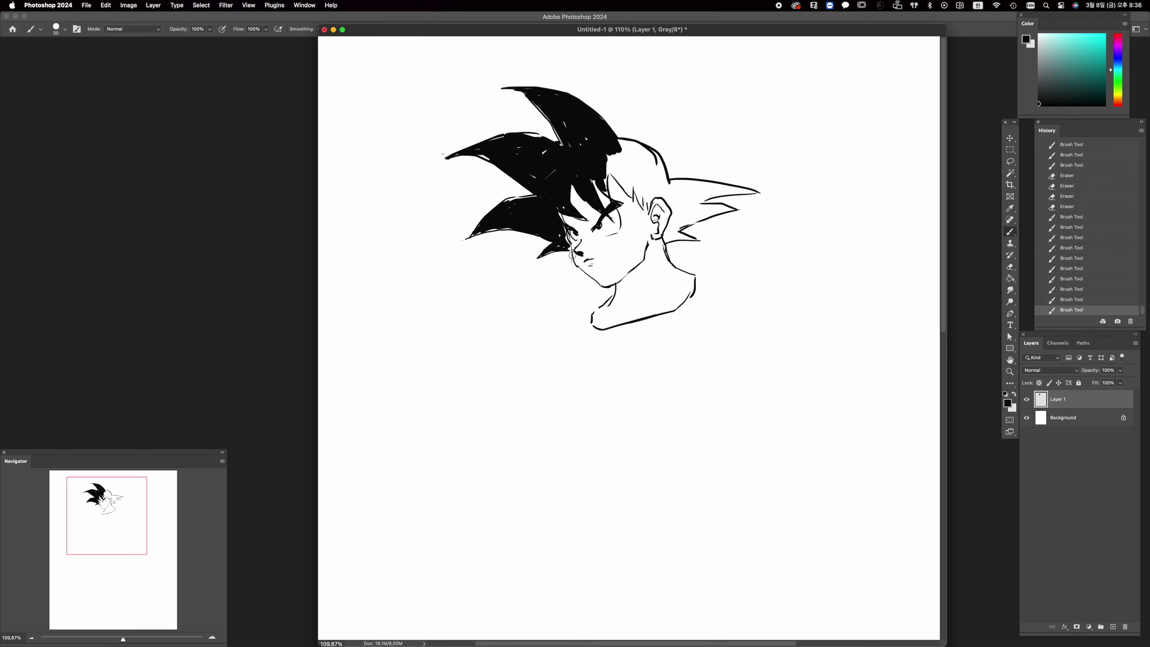
{"action": "left_click_drag", "start_coordinate": [568, 248], "coordinate": [570, 251]}
Thin the far cheek and lower jaw contour with the Eraser
{"action": "key", "text": "e"}
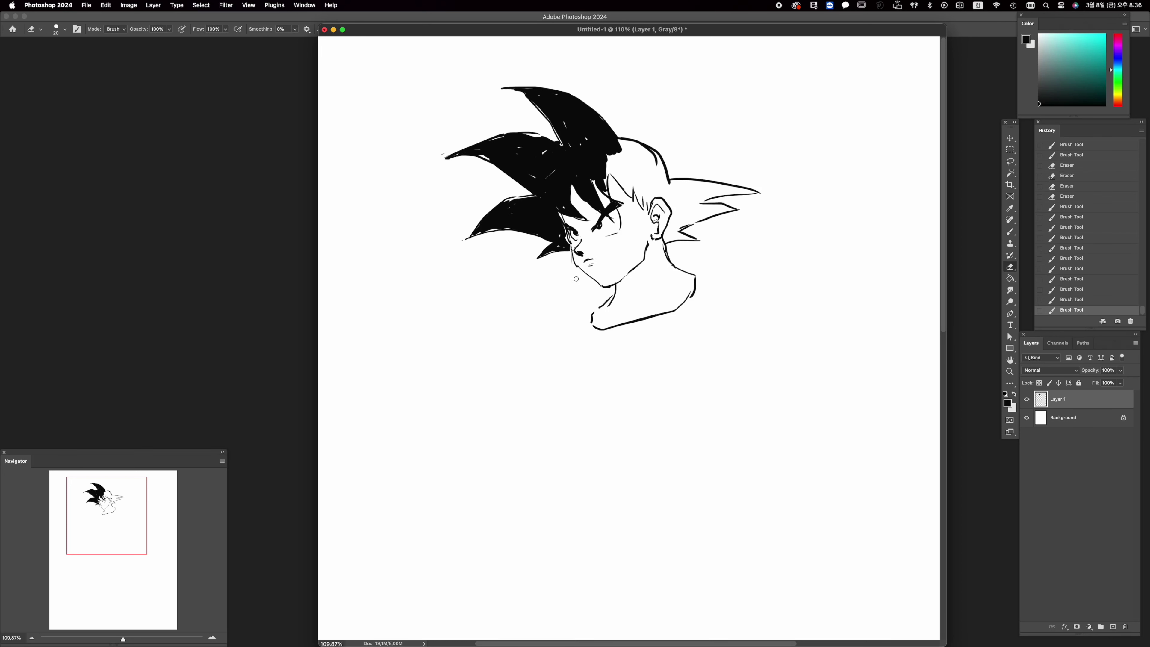
{"action": "left_click_drag", "start_coordinate": [570, 262], "coordinate": [576, 267]}
{"action": "mouse_move", "coordinate": [572, 263]}
{"action": "left_mouse_down"}
{"action": "mouse_move", "coordinate": [636, 275]}
{"action": "mouse_move", "coordinate": [622, 277]}
{"action": "left_mouse_up"}
{"action": "key", "text": "b"}
{"action": "key", "text": "super+z"}
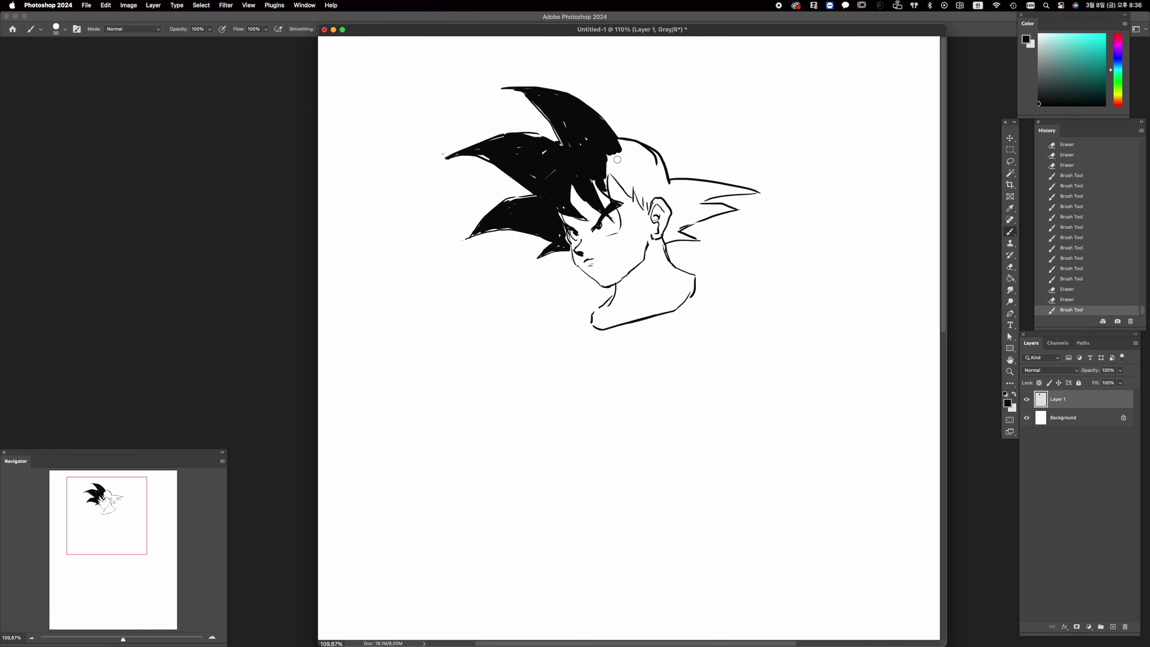
Fill the crown, right bangs and the spikes behind the ear with solid black
{"action": "mouse_move", "coordinate": [602, 176]}
{"action": "left_mouse_down"}
{"action": "mouse_move", "coordinate": [611, 164]}
{"action": "mouse_move", "coordinate": [621, 182]}
{"action": "mouse_move", "coordinate": [612, 159]}
{"action": "mouse_move", "coordinate": [648, 147]}
{"action": "mouse_move", "coordinate": [629, 147]}
{"action": "mouse_move", "coordinate": [625, 165]}
{"action": "mouse_move", "coordinate": [647, 177]}
{"action": "mouse_move", "coordinate": [627, 174]}
{"action": "mouse_move", "coordinate": [645, 196]}
{"action": "mouse_move", "coordinate": [633, 204]}
{"action": "mouse_move", "coordinate": [639, 171]}
{"action": "mouse_move", "coordinate": [647, 206]}
{"action": "mouse_move", "coordinate": [660, 156]}
{"action": "mouse_move", "coordinate": [667, 183]}
{"action": "mouse_move", "coordinate": [652, 184]}
{"action": "mouse_move", "coordinate": [664, 187]}
{"action": "mouse_move", "coordinate": [652, 196]}
{"action": "mouse_move", "coordinate": [713, 184]}
{"action": "mouse_move", "coordinate": [666, 211]}
{"action": "mouse_move", "coordinate": [724, 187]}
{"action": "mouse_move", "coordinate": [707, 185]}
{"action": "mouse_move", "coordinate": [734, 192]}
{"action": "mouse_move", "coordinate": [683, 209]}
{"action": "mouse_move", "coordinate": [665, 237]}
{"action": "mouse_move", "coordinate": [710, 209]}
{"action": "mouse_move", "coordinate": [698, 205]}
{"action": "mouse_move", "coordinate": [727, 209]}
{"action": "mouse_move", "coordinate": [666, 237]}
{"action": "mouse_move", "coordinate": [715, 213]}
{"action": "left_mouse_up"}
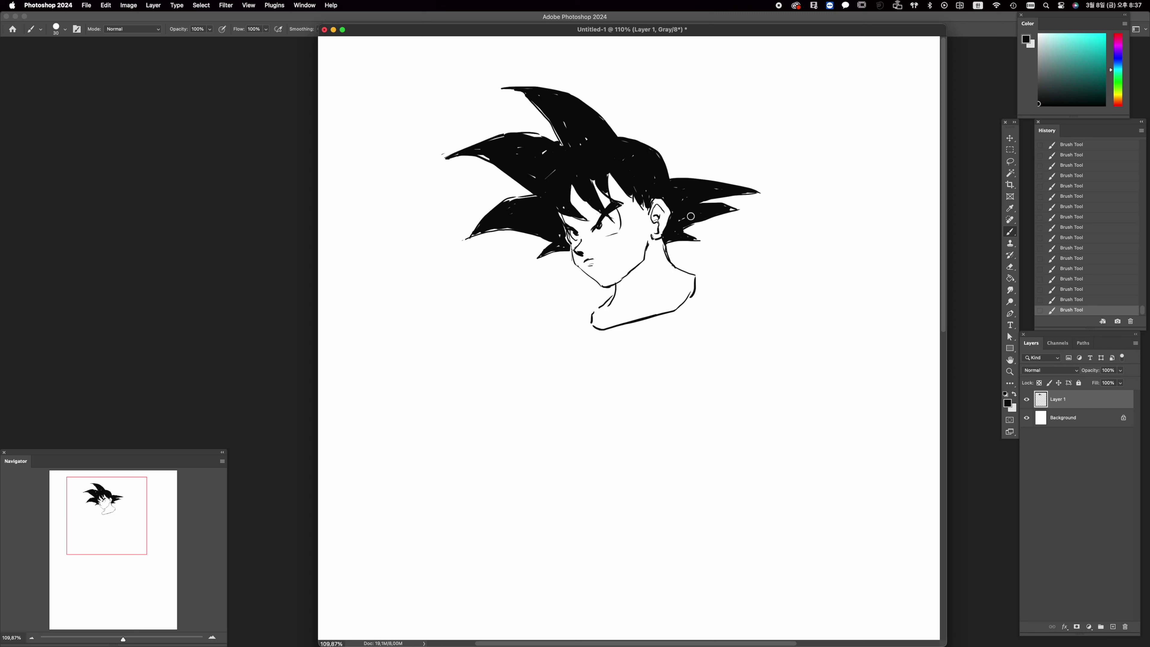
{"action": "key", "text": "bracketright"}
Draw thin stray hair strands above the right and lower left spikes with a smaller Brush
{"action": "key", "text": "bracketleft"}
{"action": "key", "text": "bracketleft"}
{"action": "key", "text": "bracketleft"}
{"action": "key", "text": "bracketleft"}
{"action": "left_click_drag", "start_coordinate": [683, 175], "coordinate": [738, 165]}
{"action": "left_click_drag", "start_coordinate": [536, 194], "coordinate": [440, 212]}
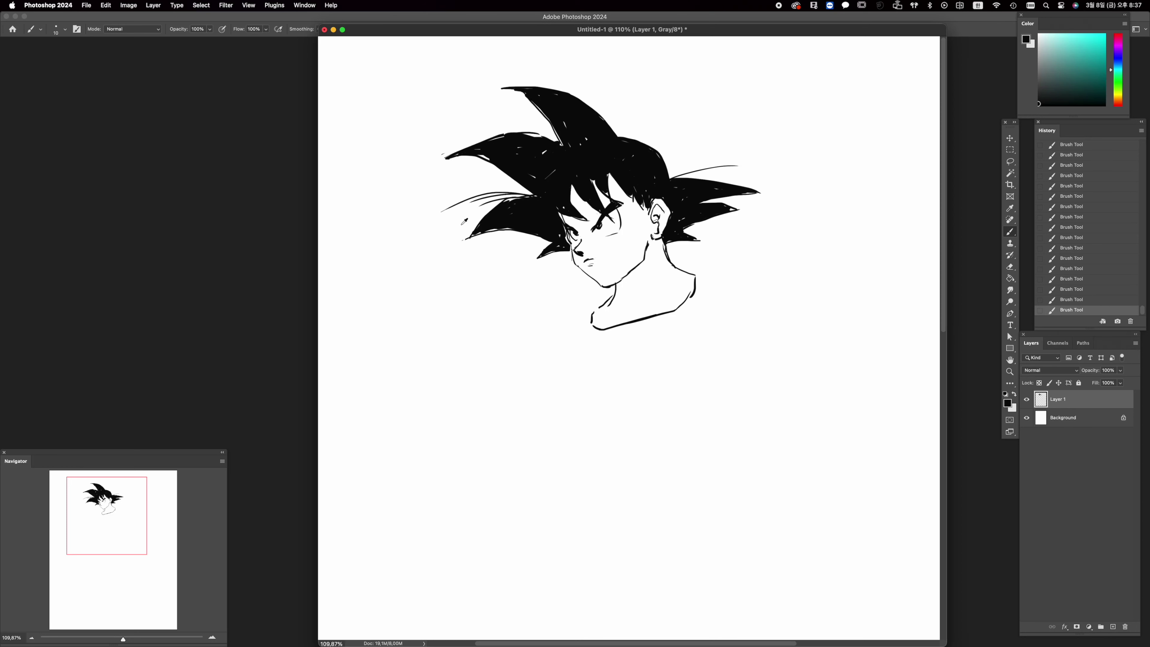
{"action": "key", "text": "super+z"}
{"action": "key", "text": "super+z"}
{"action": "key", "text": "super+z"}
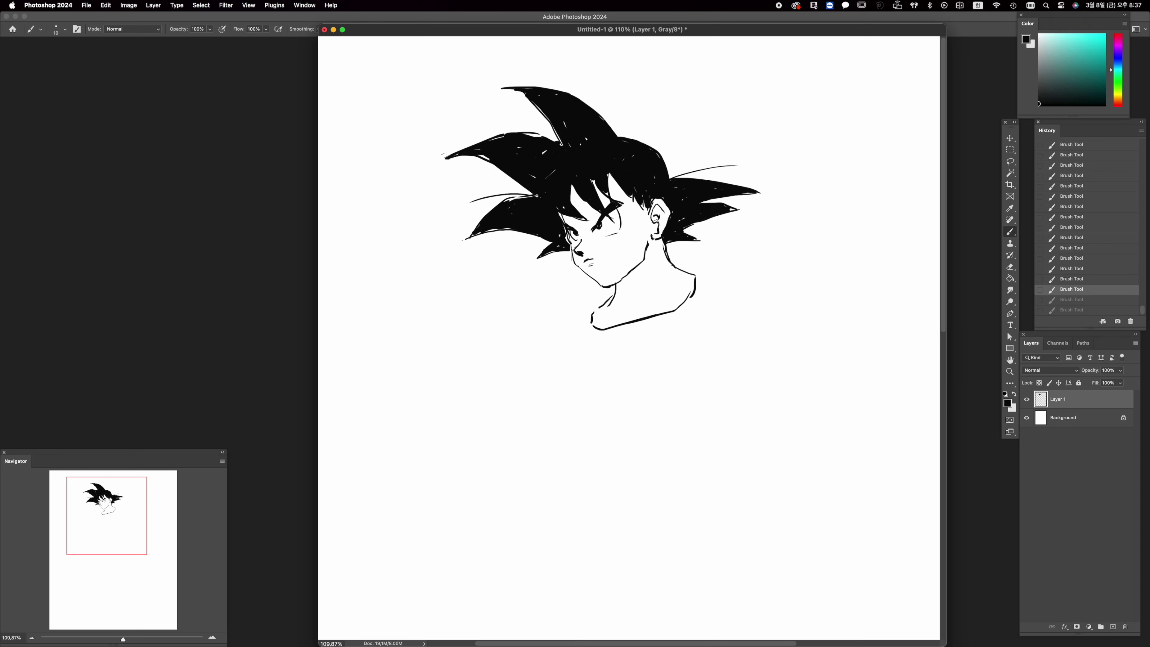
{"action": "left_click_drag", "start_coordinate": [533, 194], "coordinate": [467, 201]}
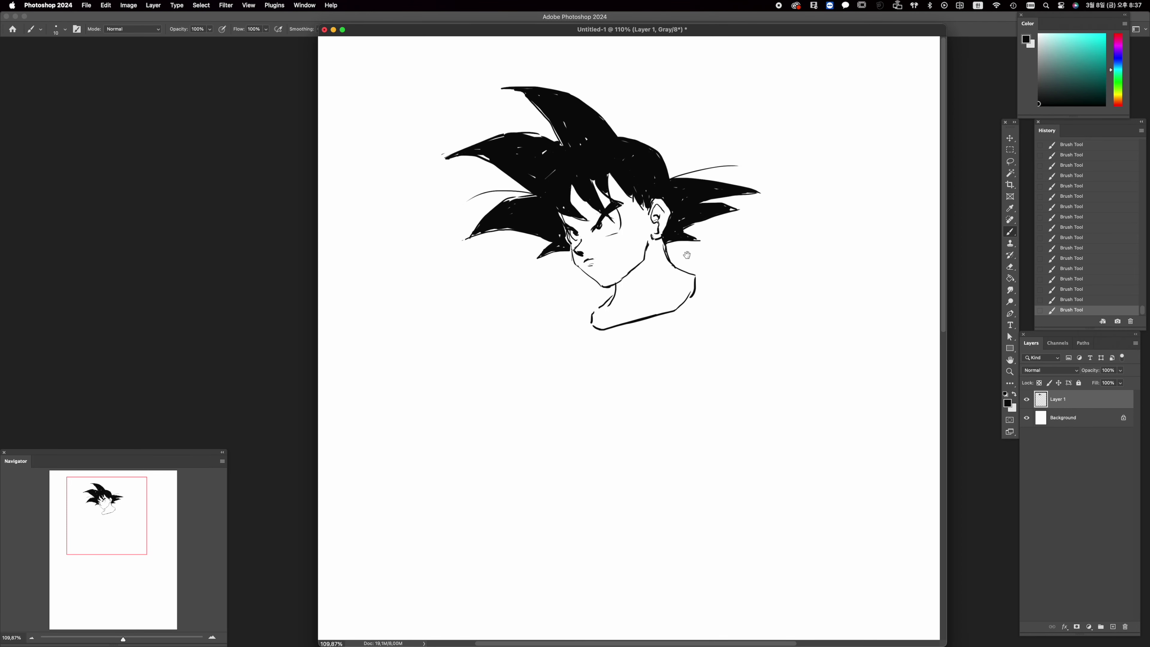
Draw the collarbone lines at the base of the neck
{"action": "scroll", "coordinate": [680, 248], "scroll_direction": "down", "scroll_amount": 2}
{"action": "mouse_move", "coordinate": [597, 286]}
{"action": "left_mouse_down"}
{"action": "mouse_move", "coordinate": [616, 295]}
{"action": "mouse_move", "coordinate": [601, 285]}
{"action": "left_mouse_up"}
{"action": "key", "text": "super+z"}
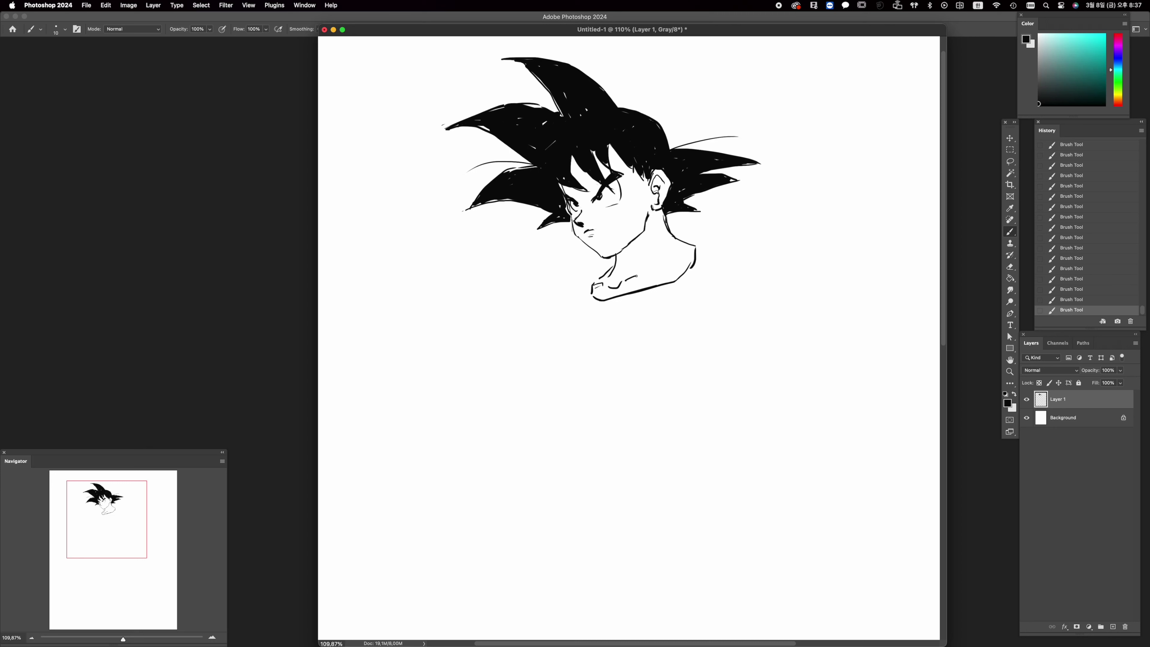
{"action": "left_click_drag", "start_coordinate": [636, 277], "coordinate": [684, 264]}
{"action": "key", "text": "super+z"}
Add neck muscle lines, shading under the jaw and the first collar edges at the shoulders
{"action": "left_click_drag", "start_coordinate": [643, 247], "coordinate": [627, 275]}
{"action": "left_click_drag", "start_coordinate": [642, 236], "coordinate": [617, 257]}
{"action": "key", "text": "super+z"}
{"action": "mouse_move", "coordinate": [591, 294]}
{"action": "left_mouse_down"}
{"action": "mouse_move", "coordinate": [674, 277]}
{"action": "mouse_move", "coordinate": [684, 261]}
{"action": "mouse_move", "coordinate": [674, 256]}
{"action": "left_mouse_up"}
{"action": "key", "text": "super+z"}
{"action": "key", "text": "super+z"}
{"action": "key", "text": "super+z"}
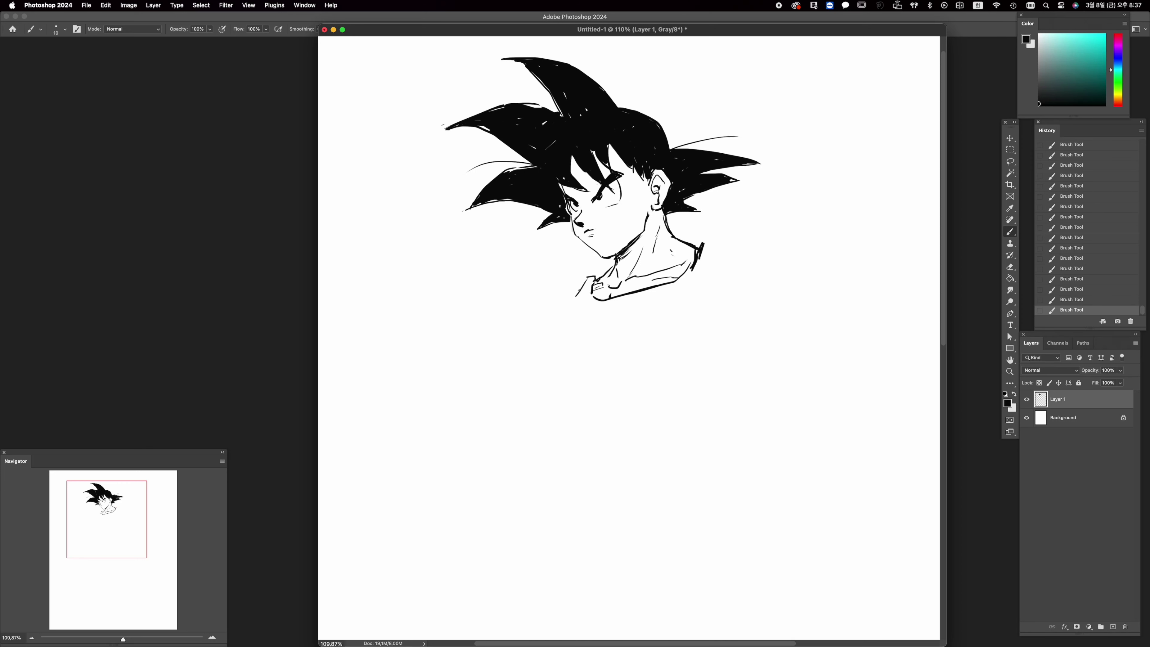
Draw the outfit's shoulder outlines on both sides and the near armhole edge
{"action": "left_click_drag", "start_coordinate": [583, 281], "coordinate": [556, 310]}
{"action": "mouse_move", "coordinate": [718, 247]}
{"action": "left_mouse_down"}
{"action": "mouse_move", "coordinate": [787, 247]}
{"action": "mouse_move", "coordinate": [751, 268]}
{"action": "mouse_move", "coordinate": [723, 317]}
{"action": "mouse_move", "coordinate": [774, 290]}
{"action": "mouse_move", "coordinate": [768, 271]}
{"action": "mouse_move", "coordinate": [741, 296]}
{"action": "mouse_move", "coordinate": [730, 267]}
{"action": "left_mouse_up"}
{"action": "key", "text": "e"}
{"action": "key", "text": "b"}
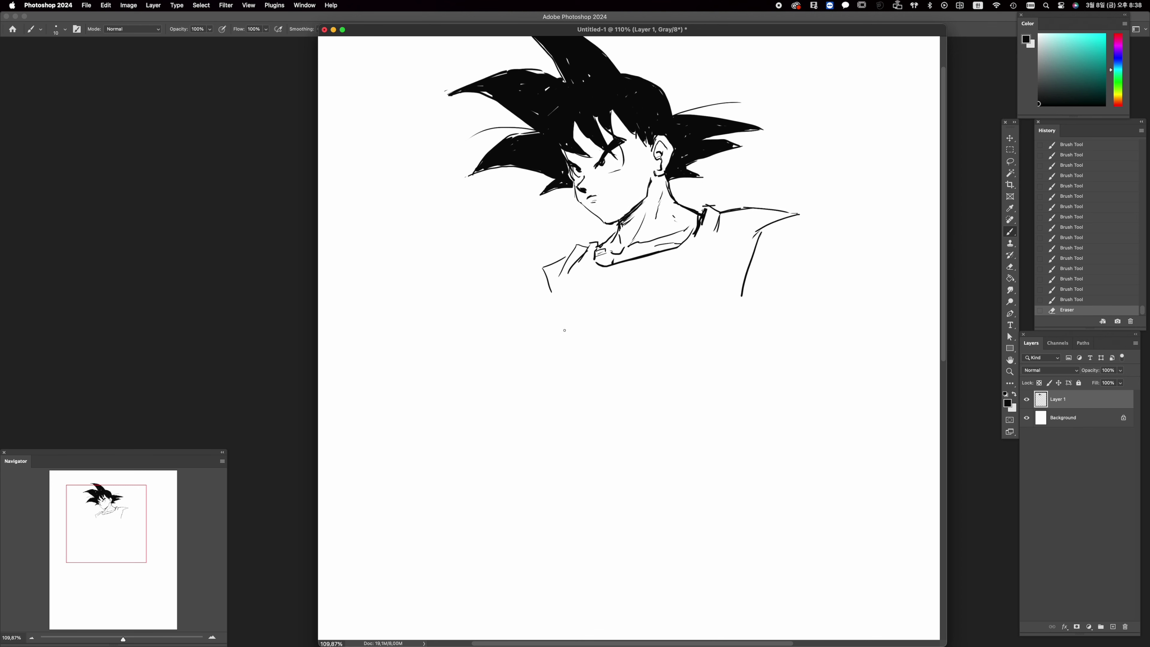
Draw the left side of the torso down to the waist and the first belt lines
{"action": "mouse_move", "coordinate": [546, 284]}
{"action": "left_mouse_down"}
{"action": "mouse_move", "coordinate": [562, 320]}
{"action": "mouse_move", "coordinate": [548, 365]}
{"action": "mouse_move", "coordinate": [578, 406]}
{"action": "left_mouse_up"}
{"action": "key", "text": "e"}
{"action": "key", "text": "b"}
{"action": "mouse_move", "coordinate": [580, 407]}
{"action": "left_mouse_down"}
{"action": "mouse_move", "coordinate": [605, 388]}
{"action": "mouse_move", "coordinate": [643, 393]}
{"action": "left_mouse_up"}
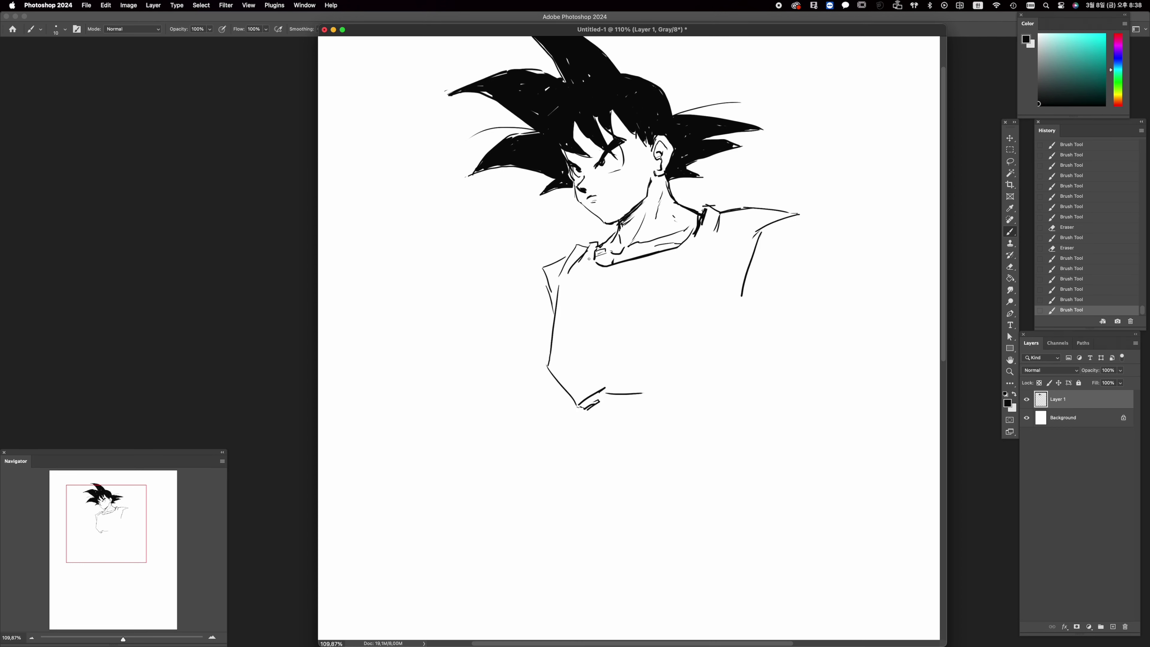
Draw the outfit's V-shaped collar from both shoulders to a point on the chest
{"action": "mouse_move", "coordinate": [599, 242]}
{"action": "left_mouse_down"}
{"action": "mouse_move", "coordinate": [593, 297]}
{"action": "mouse_move", "coordinate": [591, 275]}
{"action": "mouse_move", "coordinate": [598, 303]}
{"action": "mouse_move", "coordinate": [618, 315]}
{"action": "mouse_move", "coordinate": [675, 260]}
{"action": "left_mouse_up"}
{"action": "mouse_move", "coordinate": [608, 324]}
{"action": "left_mouse_down"}
{"action": "mouse_move", "coordinate": [691, 251]}
{"action": "mouse_move", "coordinate": [664, 277]}
{"action": "left_mouse_up"}
{"action": "mouse_move", "coordinate": [592, 265]}
{"action": "left_mouse_down"}
{"action": "mouse_move", "coordinate": [584, 303]}
{"action": "mouse_move", "coordinate": [592, 263]}
{"action": "mouse_move", "coordinate": [589, 300]}
{"action": "mouse_move", "coordinate": [610, 318]}
{"action": "left_mouse_up"}
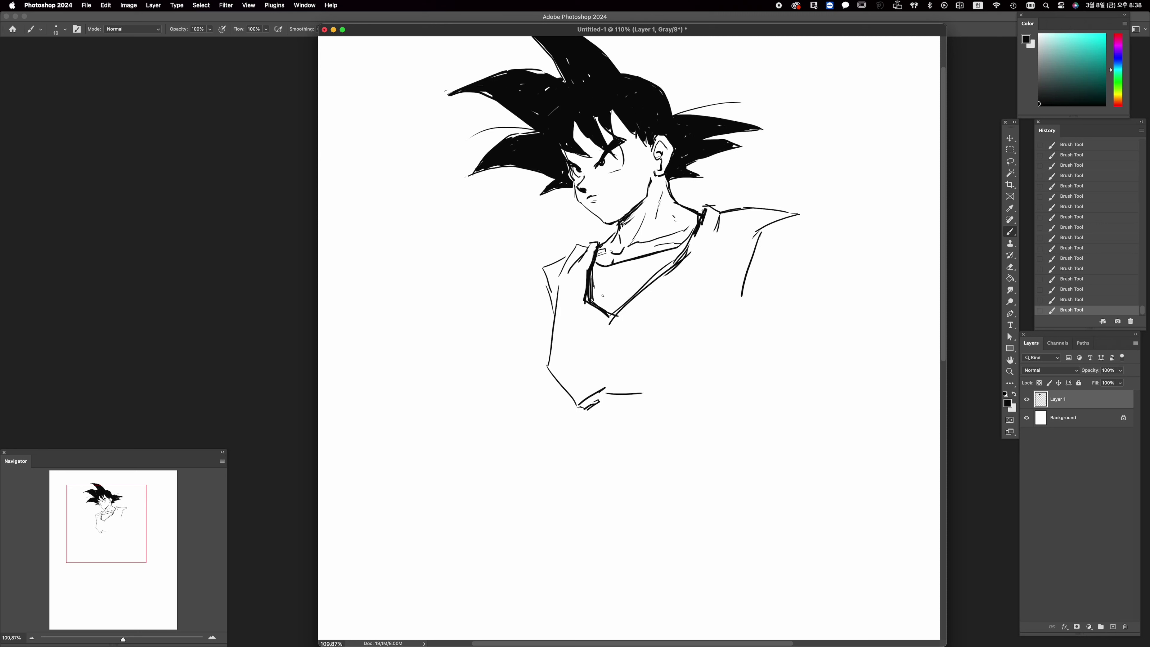
Fill the undershirt between the neckline and the V-shaped collar with solid black
{"action": "key", "text": "]"}
{"action": "mouse_move", "coordinate": [597, 279]}
{"action": "left_mouse_down"}
{"action": "mouse_move", "coordinate": [633, 284]}
{"action": "mouse_move", "coordinate": [621, 304]}
{"action": "mouse_move", "coordinate": [639, 284]}
{"action": "mouse_move", "coordinate": [598, 303]}
{"action": "mouse_move", "coordinate": [642, 260]}
{"action": "mouse_move", "coordinate": [664, 254]}
{"action": "mouse_move", "coordinate": [615, 299]}
{"action": "mouse_move", "coordinate": [688, 245]}
{"action": "left_mouse_up"}
{"action": "key", "text": "["}
{"action": "left_click_drag", "start_coordinate": [673, 259], "coordinate": [686, 253]}
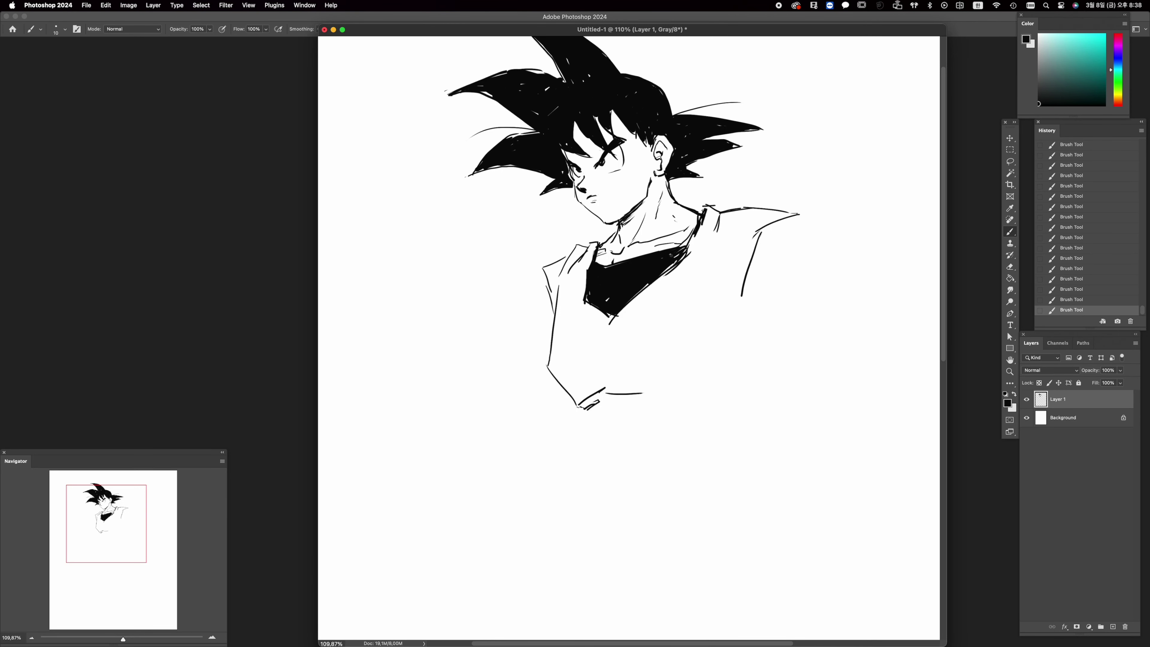
{"action": "left_click_drag", "start_coordinate": [682, 326], "coordinate": [690, 313]}
{"action": "key", "text": "z"}
{"action": "left_click_drag", "start_coordinate": [760, 285], "coordinate": [750, 286]}
{"action": "key", "text": "b"}
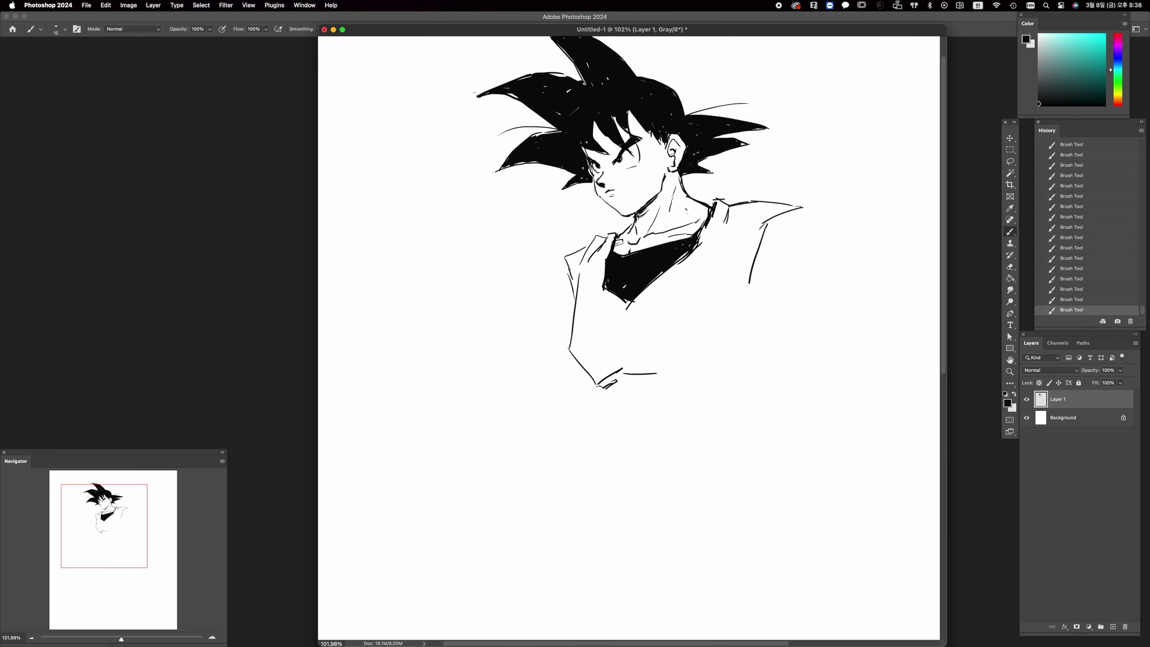
Draw the undershirt's short sleeves over both shoulders and fill them solid black
{"action": "mouse_move", "coordinate": [568, 269]}
{"action": "left_mouse_down"}
{"action": "mouse_move", "coordinate": [547, 291]}
{"action": "mouse_move", "coordinate": [574, 312]}
{"action": "mouse_move", "coordinate": [552, 300]}
{"action": "mouse_move", "coordinate": [571, 296]}
{"action": "mouse_move", "coordinate": [570, 283]}
{"action": "left_mouse_up"}
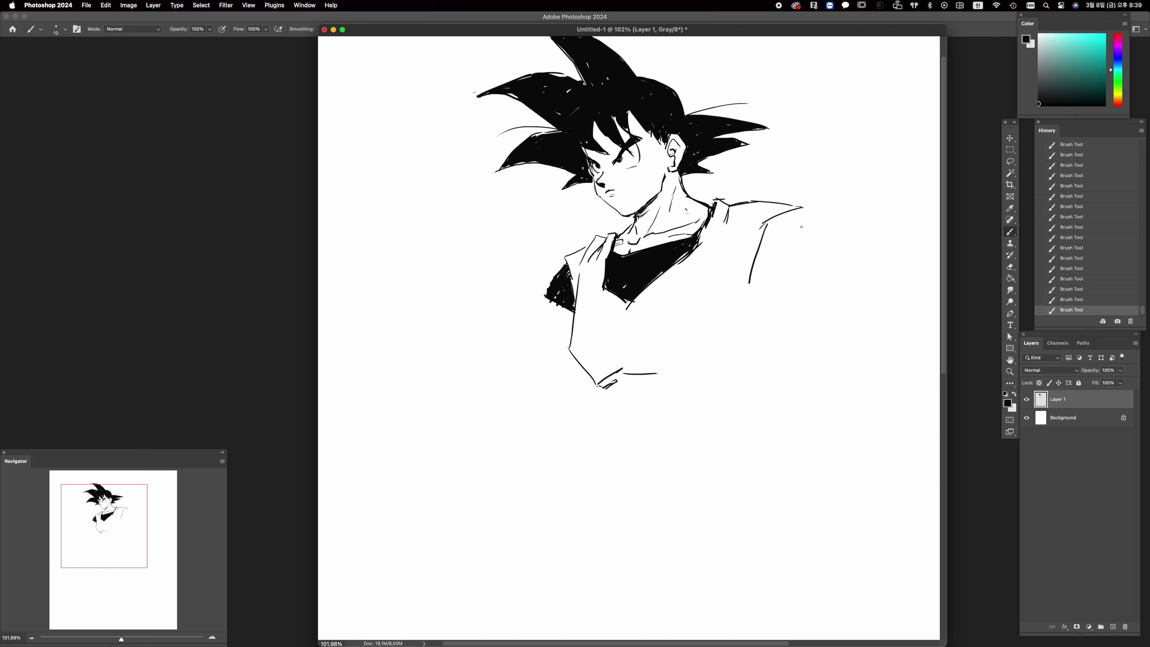
{"action": "left_click_drag", "start_coordinate": [794, 211], "coordinate": [838, 245]}
{"action": "mouse_move", "coordinate": [835, 243]}
{"action": "left_mouse_down"}
{"action": "mouse_move", "coordinate": [804, 254]}
{"action": "mouse_move", "coordinate": [766, 309]}
{"action": "left_mouse_up"}
{"action": "mouse_move", "coordinate": [792, 242]}
{"action": "left_mouse_down"}
{"action": "mouse_move", "coordinate": [753, 285]}
{"action": "mouse_move", "coordinate": [752, 235]}
{"action": "mouse_move", "coordinate": [765, 233]}
{"action": "mouse_move", "coordinate": [761, 288]}
{"action": "mouse_move", "coordinate": [767, 228]}
{"action": "mouse_move", "coordinate": [793, 213]}
{"action": "mouse_move", "coordinate": [769, 233]}
{"action": "left_mouse_up"}
{"action": "mouse_move", "coordinate": [788, 234]}
{"action": "left_mouse_down"}
{"action": "mouse_move", "coordinate": [813, 247]}
{"action": "mouse_move", "coordinate": [823, 232]}
{"action": "mouse_move", "coordinate": [799, 219]}
{"action": "mouse_move", "coordinate": [788, 235]}
{"action": "mouse_move", "coordinate": [825, 232]}
{"action": "mouse_move", "coordinate": [799, 254]}
{"action": "mouse_move", "coordinate": [828, 236]}
{"action": "mouse_move", "coordinate": [751, 299]}
{"action": "mouse_move", "coordinate": [766, 307]}
{"action": "left_mouse_up"}
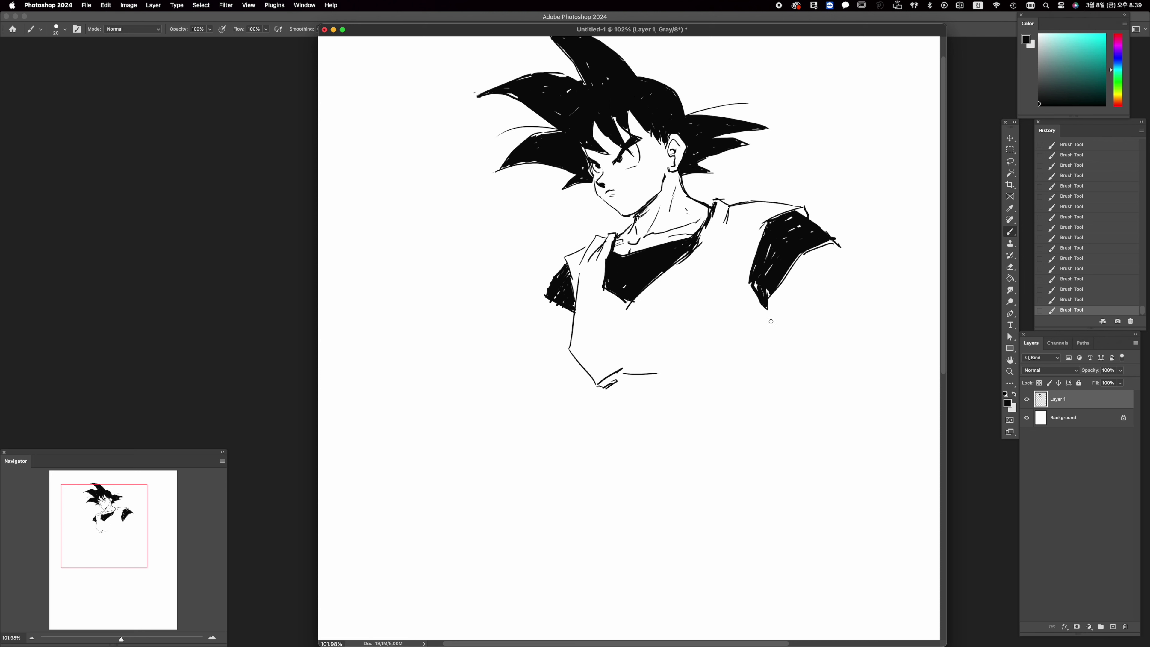
Draw the torso's right side from the armpit to the waist and extend the belt's top line with a smaller brush
{"action": "key", "text": "bracketleft"}
{"action": "mouse_move", "coordinate": [767, 309]}
{"action": "left_mouse_down"}
{"action": "mouse_move", "coordinate": [776, 322]}
{"action": "mouse_move", "coordinate": [733, 347]}
{"action": "mouse_move", "coordinate": [706, 384]}
{"action": "left_mouse_up"}
{"action": "mouse_move", "coordinate": [760, 333]}
{"action": "left_mouse_down"}
{"action": "mouse_move", "coordinate": [759, 356]}
{"action": "mouse_move", "coordinate": [721, 379]}
{"action": "left_mouse_up"}
{"action": "mouse_move", "coordinate": [596, 393]}
{"action": "left_mouse_down"}
{"action": "mouse_move", "coordinate": [679, 388]}
{"action": "mouse_move", "coordinate": [661, 387]}
{"action": "left_mouse_up"}
{"action": "key", "text": "z"}
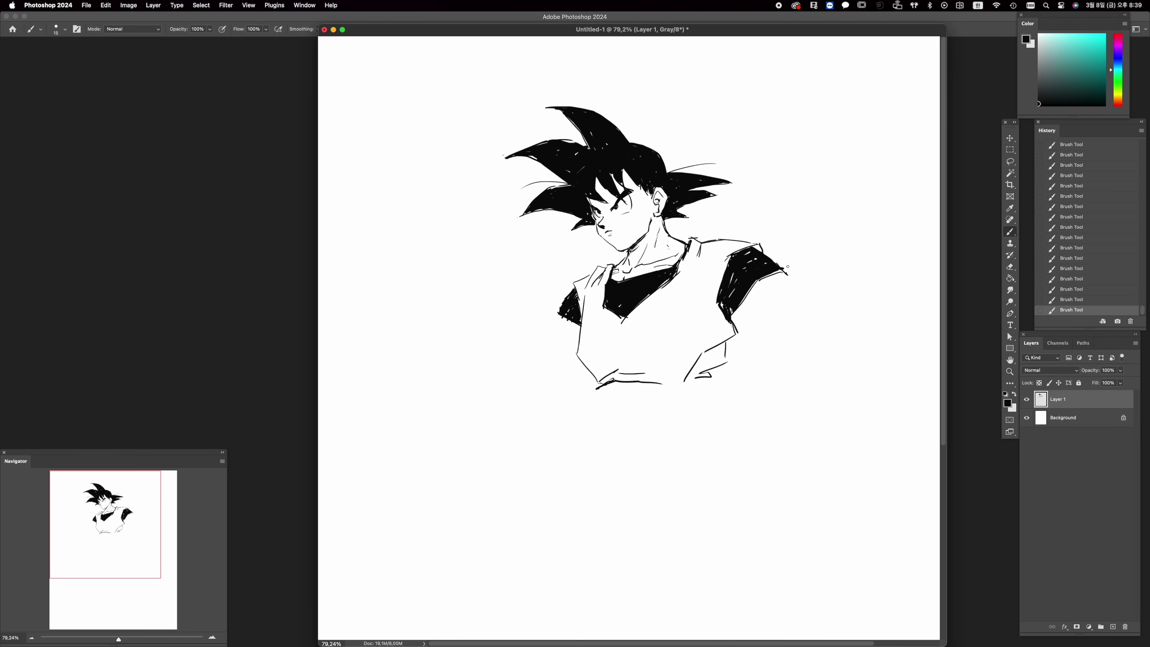
Outline the hanging arm from the black sleeve through the elbow down to the wrist
{"action": "left_click_drag", "start_coordinate": [798, 290], "coordinate": [783, 260]}
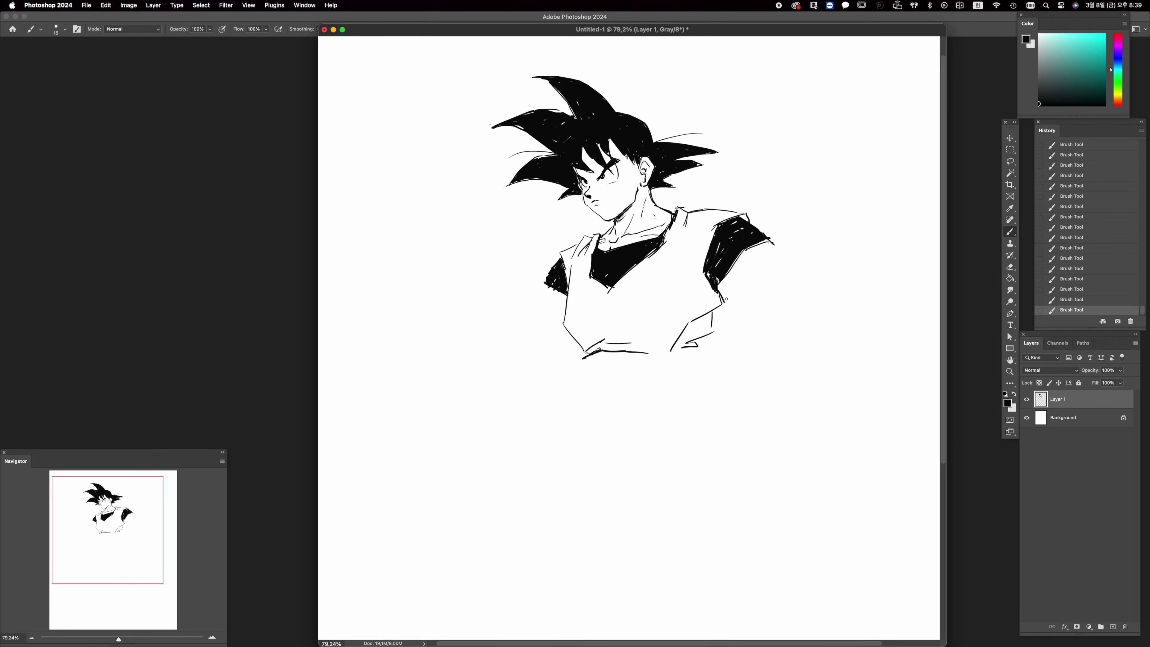
{"action": "left_click_drag", "start_coordinate": [719, 285], "coordinate": [751, 350]}
{"action": "mouse_move", "coordinate": [762, 244]}
{"action": "left_mouse_down"}
{"action": "mouse_move", "coordinate": [780, 324]}
{"action": "mouse_move", "coordinate": [751, 351]}
{"action": "mouse_move", "coordinate": [739, 330]}
{"action": "mouse_move", "coordinate": [746, 338]}
{"action": "left_mouse_up"}
{"action": "key", "text": "e"}
{"action": "mouse_move", "coordinate": [737, 329]}
{"action": "left_mouse_down"}
{"action": "mouse_move", "coordinate": [749, 342]}
{"action": "mouse_move", "coordinate": [743, 380]}
{"action": "left_mouse_up"}
{"action": "mouse_move", "coordinate": [781, 320]}
{"action": "left_mouse_down"}
{"action": "mouse_move", "coordinate": [790, 370]}
{"action": "mouse_move", "coordinate": [742, 385]}
{"action": "mouse_move", "coordinate": [767, 384]}
{"action": "left_mouse_up"}
{"action": "mouse_move", "coordinate": [764, 384]}
{"action": "left_mouse_down"}
{"action": "mouse_move", "coordinate": [794, 395]}
{"action": "mouse_move", "coordinate": [787, 388]}
{"action": "left_mouse_up"}
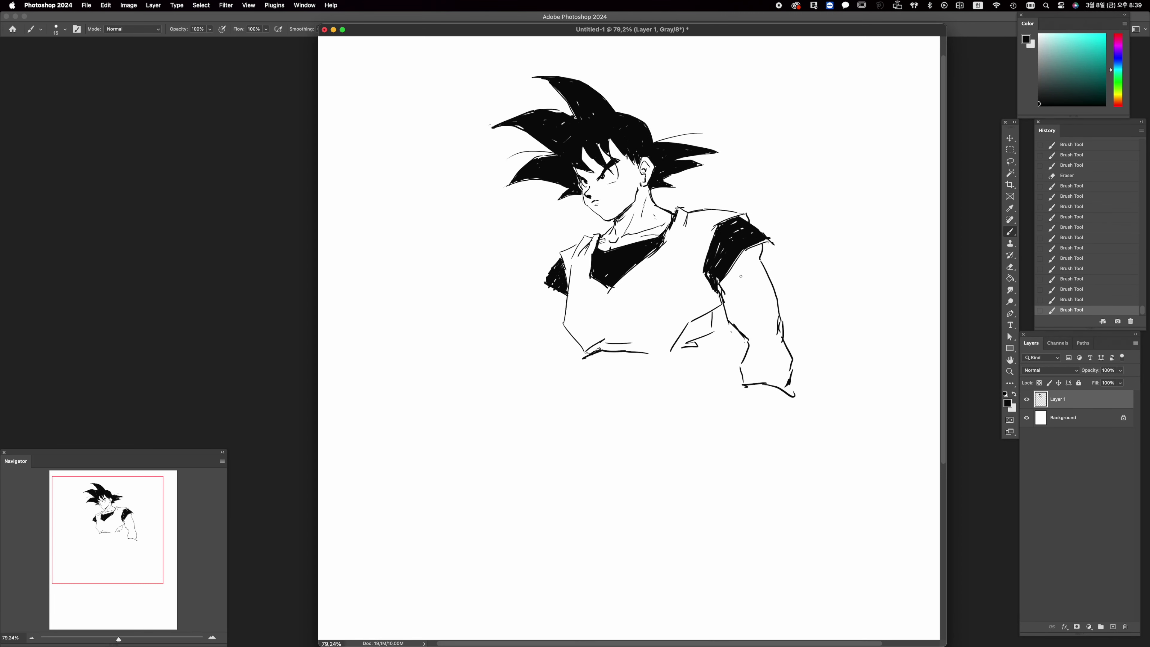
Add muscle contour lines inside the hanging arm, below the sleeve and along the forearm
{"action": "left_click_drag", "start_coordinate": [733, 269], "coordinate": [747, 272]}
{"action": "mouse_move", "coordinate": [742, 271]}
{"action": "left_mouse_down"}
{"action": "mouse_move", "coordinate": [755, 273]}
{"action": "mouse_move", "coordinate": [765, 319]}
{"action": "mouse_move", "coordinate": [751, 344]}
{"action": "mouse_move", "coordinate": [788, 342]}
{"action": "left_mouse_up"}
{"action": "key", "text": "super+z"}
{"action": "left_click_drag", "start_coordinate": [770, 303], "coordinate": [778, 333]}
{"action": "mouse_move", "coordinate": [777, 334]}
{"action": "left_mouse_down"}
{"action": "mouse_move", "coordinate": [782, 361]}
{"action": "mouse_move", "coordinate": [767, 386]}
{"action": "left_mouse_up"}
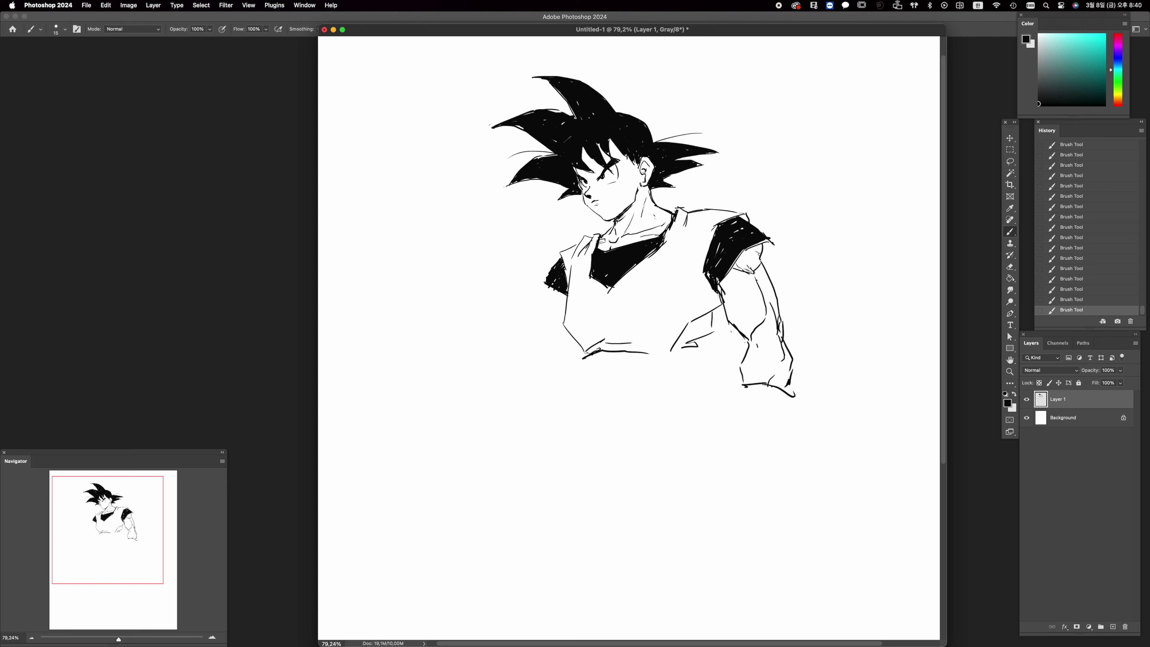
{"action": "mouse_move", "coordinate": [762, 245]}
{"action": "left_mouse_down"}
{"action": "mouse_move", "coordinate": [735, 264]}
{"action": "mouse_move", "coordinate": [763, 259]}
{"action": "left_mouse_up"}
{"action": "key", "text": "e"}
{"action": "key", "text": "b"}
Draw the gathered, knotted top of the pouch over the belt at the hip
{"action": "key", "text": "space"}
{"action": "left_click_drag", "start_coordinate": [767, 377], "coordinate": [773, 352]}
{"action": "mouse_move", "coordinate": [657, 331]}
{"action": "left_mouse_down"}
{"action": "mouse_move", "coordinate": [675, 329]}
{"action": "mouse_move", "coordinate": [657, 330]}
{"action": "mouse_move", "coordinate": [651, 352]}
{"action": "mouse_move", "coordinate": [671, 352]}
{"action": "mouse_move", "coordinate": [647, 354]}
{"action": "mouse_move", "coordinate": [660, 368]}
{"action": "mouse_move", "coordinate": [648, 355]}
{"action": "mouse_move", "coordinate": [668, 363]}
{"action": "mouse_move", "coordinate": [682, 332]}
{"action": "mouse_move", "coordinate": [664, 347]}
{"action": "left_mouse_up"}
{"action": "left_click", "coordinate": [656, 336]}
{"action": "left_click", "coordinate": [672, 362]}
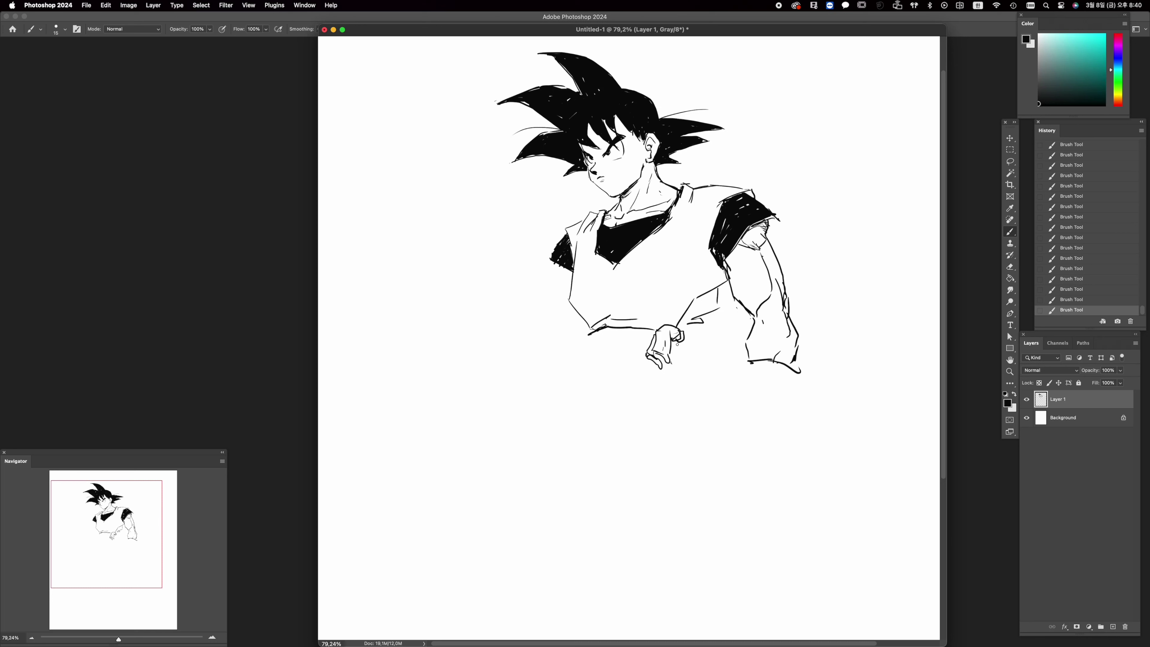
Draw the lower edge of the belt left of the knot and fill that section solid black
{"action": "mouse_move", "coordinate": [589, 335]}
{"action": "left_mouse_down"}
{"action": "mouse_move", "coordinate": [588, 345]}
{"action": "mouse_move", "coordinate": [651, 340]}
{"action": "left_mouse_up"}
{"action": "left_click_drag", "start_coordinate": [594, 341], "coordinate": [596, 334]}
{"action": "left_click_drag", "start_coordinate": [591, 338], "coordinate": [611, 327]}
{"action": "left_click_drag", "start_coordinate": [597, 339], "coordinate": [614, 332]}
{"action": "left_click_drag", "start_coordinate": [606, 331], "coordinate": [656, 330]}
{"action": "left_click_drag", "start_coordinate": [652, 341], "coordinate": [658, 330]}
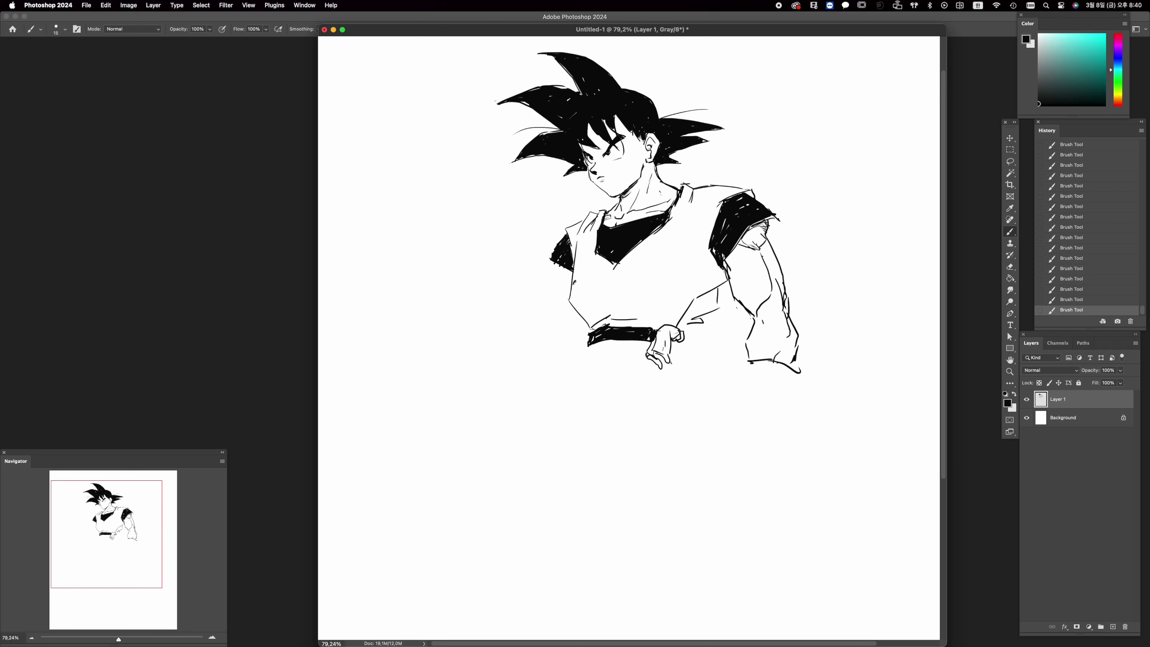
Draw the round kanji emblem on the left side of the chest
{"action": "mouse_move", "coordinate": [578, 274]}
{"action": "left_mouse_down"}
{"action": "mouse_move", "coordinate": [600, 290]}
{"action": "mouse_move", "coordinate": [578, 317]}
{"action": "mouse_move", "coordinate": [598, 305]}
{"action": "mouse_move", "coordinate": [575, 299]}
{"action": "mouse_move", "coordinate": [594, 277]}
{"action": "mouse_move", "coordinate": [586, 304]}
{"action": "left_mouse_up"}
{"action": "left_click_drag", "start_coordinate": [585, 296], "coordinate": [597, 303]}
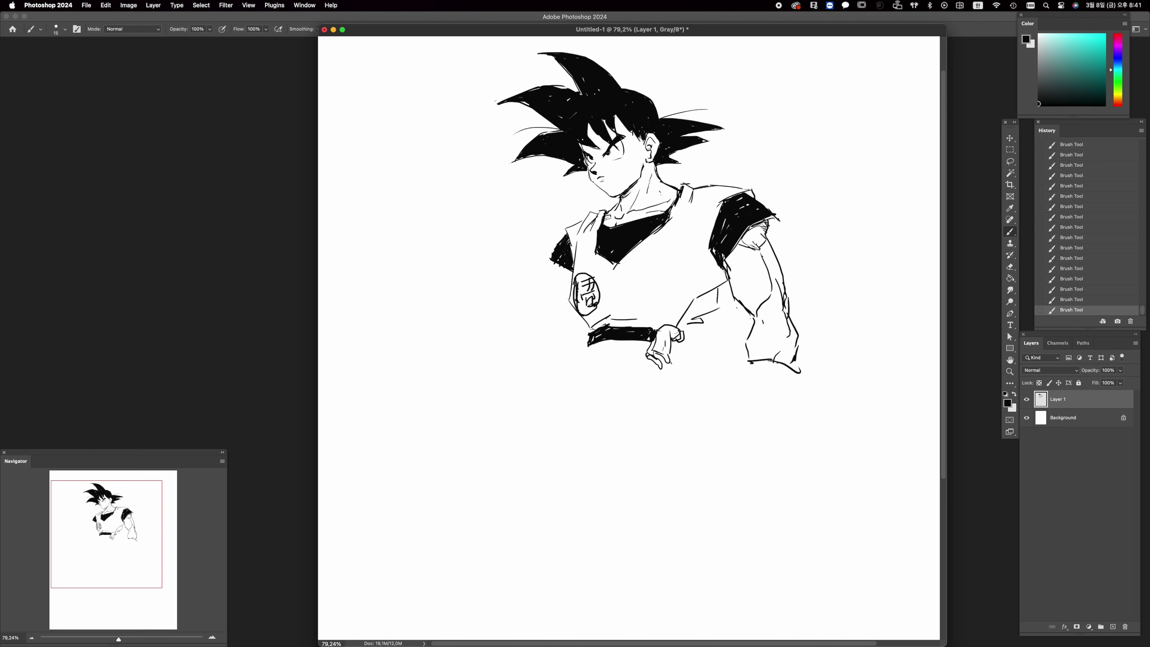
{"action": "mouse_move", "coordinate": [583, 274]}
{"action": "left_mouse_down"}
{"action": "mouse_move", "coordinate": [575, 304]}
{"action": "mouse_move", "coordinate": [586, 317]}
{"action": "mouse_move", "coordinate": [598, 303]}
{"action": "left_mouse_up"}
Add cloth fold lines across the torso, beside the emblem and from the armpit toward the belt
{"action": "left_click_drag", "start_coordinate": [606, 279], "coordinate": [630, 305]}
{"action": "key", "text": "super+z"}
{"action": "key", "text": "super+z"}
{"action": "left_click_drag", "start_coordinate": [694, 260], "coordinate": [643, 325]}
{"action": "left_click_drag", "start_coordinate": [702, 248], "coordinate": [705, 266]}
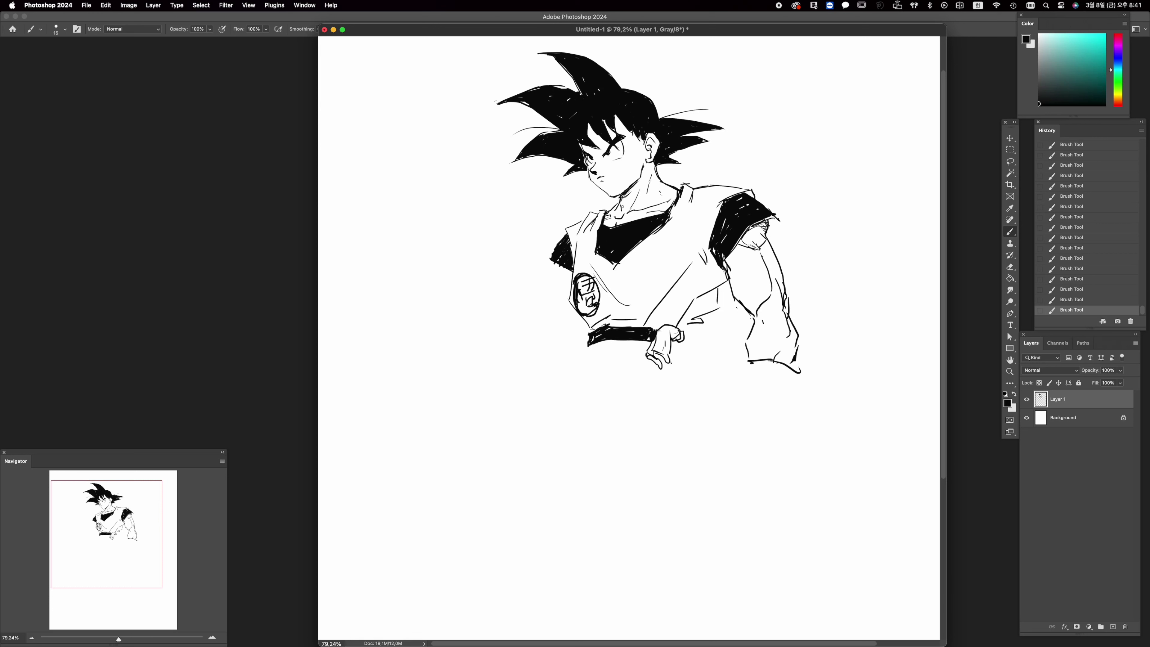
Lasso the head and hair, shift them slightly to the right and deselect
{"action": "key", "text": "l"}
{"action": "mouse_move", "coordinate": [572, 196]}
{"action": "left_mouse_down"}
{"action": "mouse_move", "coordinate": [465, 118]}
{"action": "mouse_move", "coordinate": [512, 37]}
{"action": "mouse_move", "coordinate": [711, 40]}
{"action": "mouse_move", "coordinate": [765, 120]}
{"action": "mouse_move", "coordinate": [633, 196]}
{"action": "mouse_move", "coordinate": [579, 203]}
{"action": "left_mouse_up"}
{"action": "left_click_drag", "start_coordinate": [639, 124], "coordinate": [658, 120]}
{"action": "key", "text": "super+d"}
Erase the broken neck line below the ear and redraw it down to the collar
{"action": "key", "text": "e"}
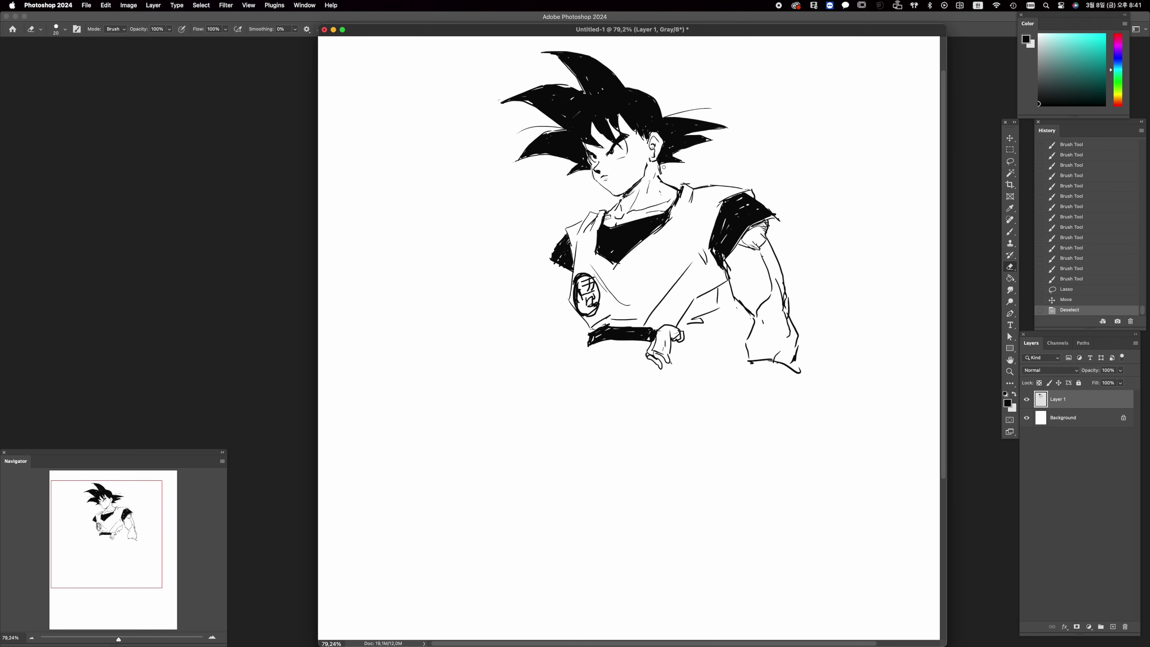
{"action": "left_click_drag", "start_coordinate": [664, 167], "coordinate": [663, 180]}
{"action": "key", "text": "b"}
{"action": "left_click_drag", "start_coordinate": [658, 168], "coordinate": [678, 189]}
{"action": "key", "text": "e"}
{"action": "key", "text": "b"}
Complete the waist and black belt section right of the knot and add fold strokes below the armhole
{"action": "key", "text": "super+space"}
{"action": "left_click_drag", "start_coordinate": [789, 270], "coordinate": [786, 277]}
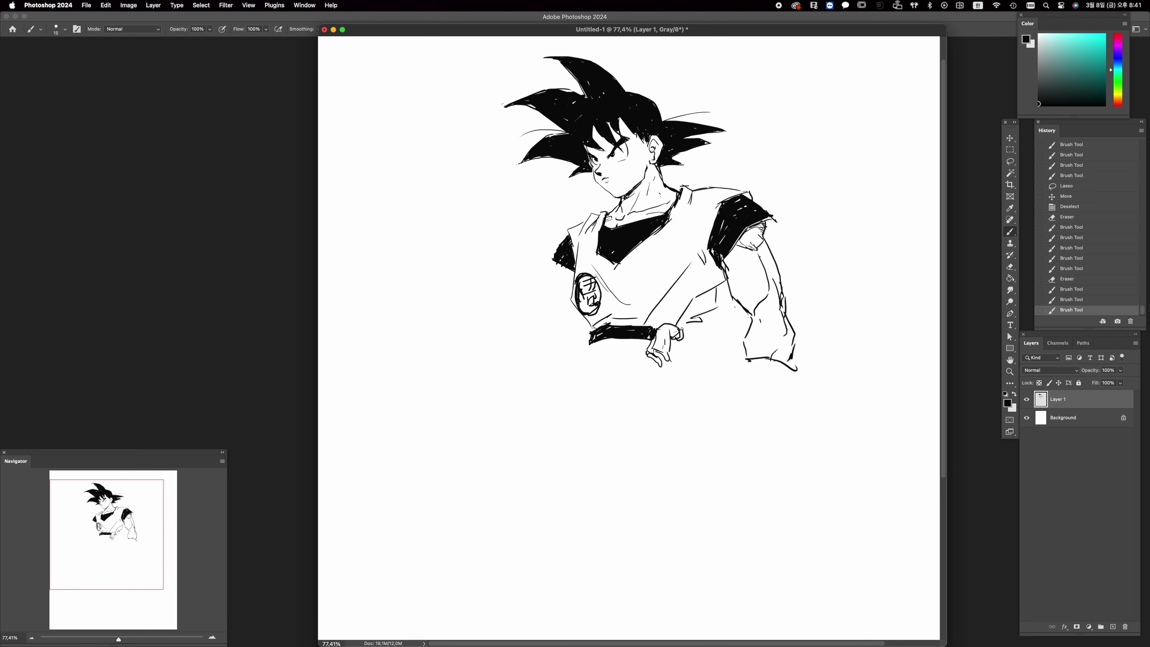
{"action": "mouse_move", "coordinate": [680, 335]}
{"action": "left_mouse_down"}
{"action": "mouse_move", "coordinate": [702, 332]}
{"action": "mouse_move", "coordinate": [704, 306]}
{"action": "mouse_move", "coordinate": [693, 298]}
{"action": "mouse_move", "coordinate": [719, 283]}
{"action": "left_mouse_up"}
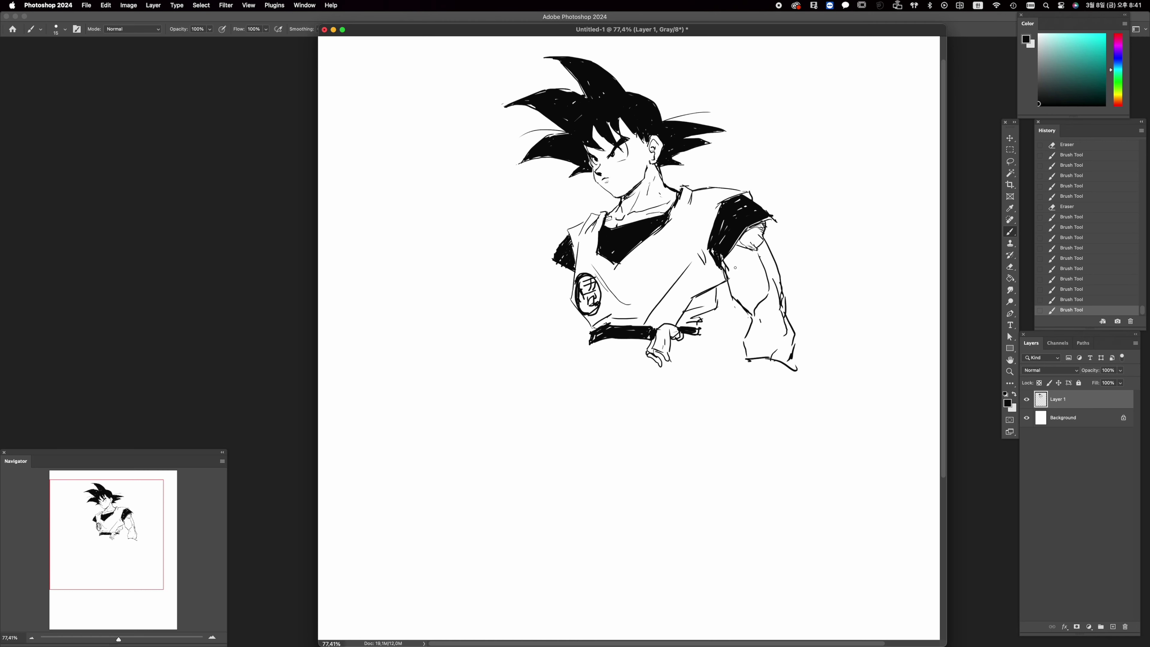
{"action": "left_click_drag", "start_coordinate": [691, 232], "coordinate": [699, 249]}
{"action": "left_click_drag", "start_coordinate": [697, 244], "coordinate": [705, 259]}
Draw the pouch's body hanging below the belt, add its creases and extend the belt's lower left edge
{"action": "mouse_move", "coordinate": [680, 335]}
{"action": "left_mouse_down"}
{"action": "mouse_move", "coordinate": [698, 337]}
{"action": "mouse_move", "coordinate": [684, 339]}
{"action": "mouse_move", "coordinate": [702, 316]}
{"action": "mouse_move", "coordinate": [660, 353]}
{"action": "mouse_move", "coordinate": [692, 359]}
{"action": "left_mouse_up"}
{"action": "key", "text": "space"}
{"action": "mouse_move", "coordinate": [683, 313]}
{"action": "left_mouse_down"}
{"action": "mouse_move", "coordinate": [697, 320]}
{"action": "mouse_move", "coordinate": [693, 356]}
{"action": "left_mouse_up"}
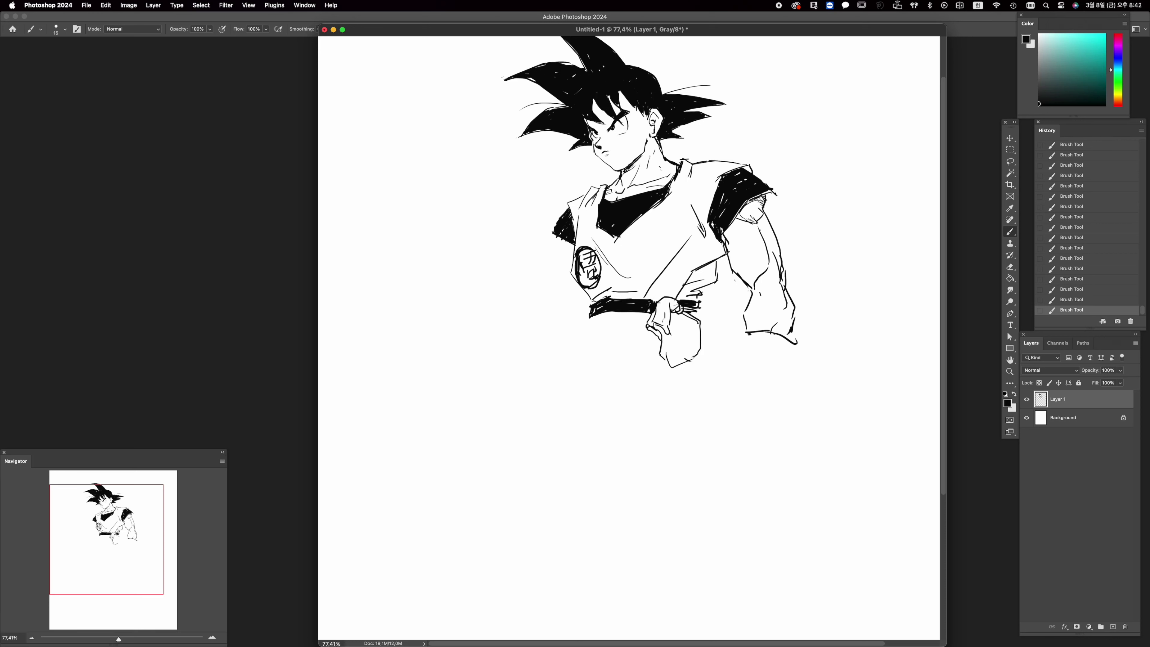
{"action": "mouse_move", "coordinate": [670, 314]}
{"action": "left_mouse_down"}
{"action": "mouse_move", "coordinate": [682, 348]}
{"action": "mouse_move", "coordinate": [688, 320]}
{"action": "left_mouse_up"}
{"action": "left_click_drag", "start_coordinate": [648, 331], "coordinate": [656, 338]}
{"action": "left_click_drag", "start_coordinate": [605, 312], "coordinate": [601, 320]}
Draw a wristband at the end of the forearm, fill it solid black and erase the overshooting line
{"action": "mouse_move", "coordinate": [747, 335]}
{"action": "left_mouse_down"}
{"action": "mouse_move", "coordinate": [750, 364]}
{"action": "mouse_move", "coordinate": [791, 373]}
{"action": "mouse_move", "coordinate": [748, 348]}
{"action": "mouse_move", "coordinate": [755, 364]}
{"action": "left_mouse_up"}
{"action": "mouse_move", "coordinate": [751, 338]}
{"action": "left_mouse_down"}
{"action": "mouse_move", "coordinate": [773, 334]}
{"action": "mouse_move", "coordinate": [753, 350]}
{"action": "mouse_move", "coordinate": [758, 362]}
{"action": "mouse_move", "coordinate": [783, 344]}
{"action": "mouse_move", "coordinate": [784, 372]}
{"action": "mouse_move", "coordinate": [756, 369]}
{"action": "mouse_move", "coordinate": [790, 372]}
{"action": "left_mouse_up"}
{"action": "key", "text": "bracketright"}
{"action": "key", "text": "bracketright"}
{"action": "key", "text": "e"}
{"action": "key", "text": "b"}
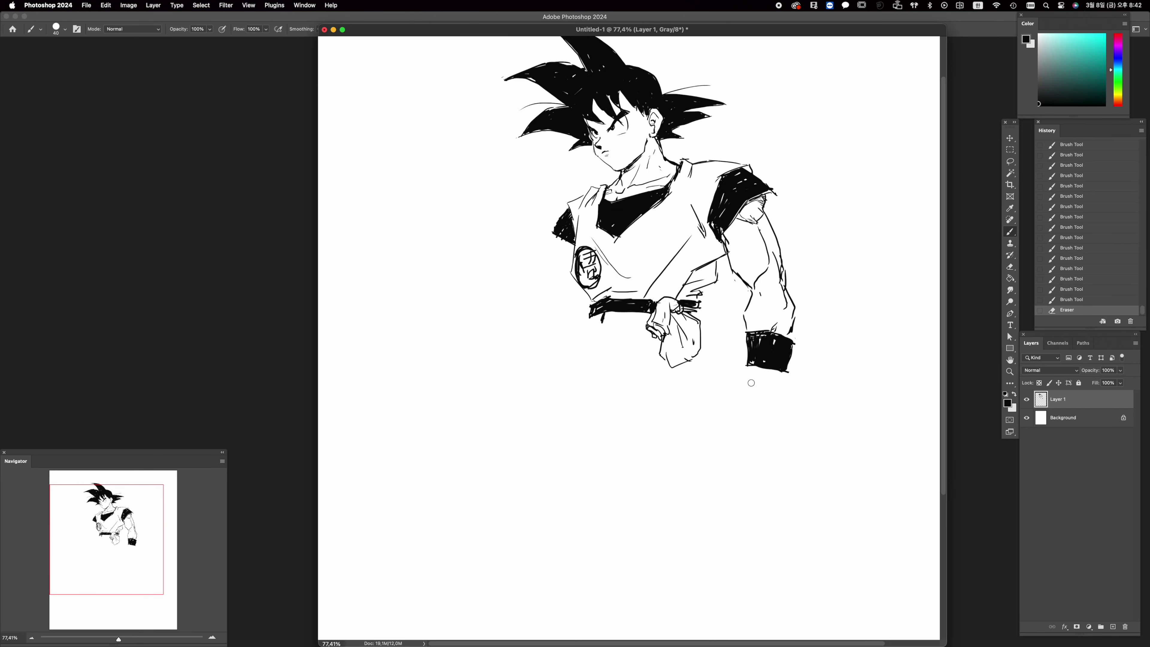
Draw the clenched fist below the wristband with its finger lines, using a smaller brush
{"action": "key", "text": "bracketleft"}
{"action": "key", "text": "bracketleft"}
{"action": "key", "text": "bracketleft"}
{"action": "mouse_move", "coordinate": [750, 366]}
{"action": "left_mouse_down"}
{"action": "mouse_move", "coordinate": [736, 388]}
{"action": "mouse_move", "coordinate": [747, 413]}
{"action": "left_mouse_up"}
{"action": "mouse_move", "coordinate": [763, 380]}
{"action": "left_mouse_down"}
{"action": "mouse_move", "coordinate": [757, 405]}
{"action": "mouse_move", "coordinate": [782, 407]}
{"action": "left_mouse_up"}
{"action": "mouse_move", "coordinate": [789, 367]}
{"action": "left_mouse_down"}
{"action": "mouse_move", "coordinate": [784, 403]}
{"action": "mouse_move", "coordinate": [744, 399]}
{"action": "left_mouse_up"}
{"action": "mouse_move", "coordinate": [744, 400]}
{"action": "left_mouse_down"}
{"action": "mouse_move", "coordinate": [764, 408]}
{"action": "mouse_move", "coordinate": [784, 385]}
{"action": "left_mouse_up"}
{"action": "key", "text": "e"}
{"action": "key", "text": "b"}
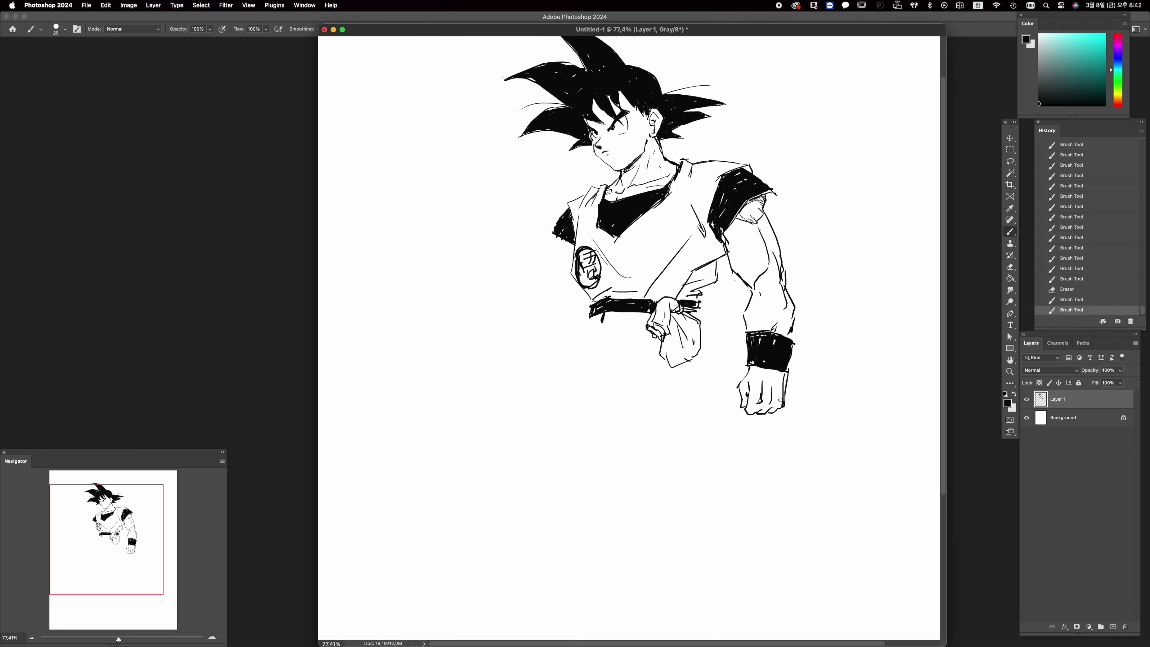
Clean up the edges of the black wristband with the Eraser
{"action": "key", "text": "e"}
{"action": "left_click_drag", "start_coordinate": [751, 370], "coordinate": [780, 378]}
{"action": "key", "text": "b"}
{"action": "key", "text": "e"}
{"action": "left_click_drag", "start_coordinate": [747, 341], "coordinate": [746, 363]}
{"action": "left_click_drag", "start_coordinate": [800, 338], "coordinate": [798, 344]}
{"action": "key", "text": "b"}
Refine the finger and knuckle lines of the clenched fist
{"action": "scroll", "coordinate": [799, 401], "scroll_direction": "down", "scroll_amount": 3}
{"action": "scroll", "coordinate": [806, 400], "scroll_direction": "up", "scroll_amount": 3}
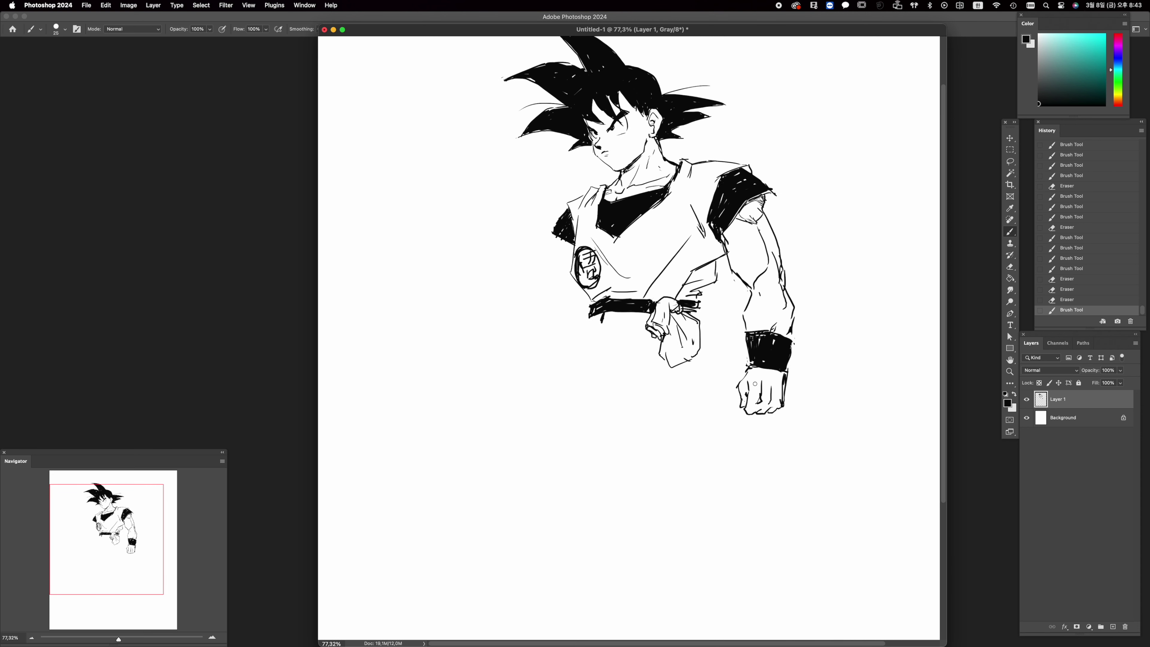
{"action": "left_click_drag", "start_coordinate": [769, 400], "coordinate": [757, 411]}
{"action": "key", "text": "e"}
{"action": "key", "text": "b"}
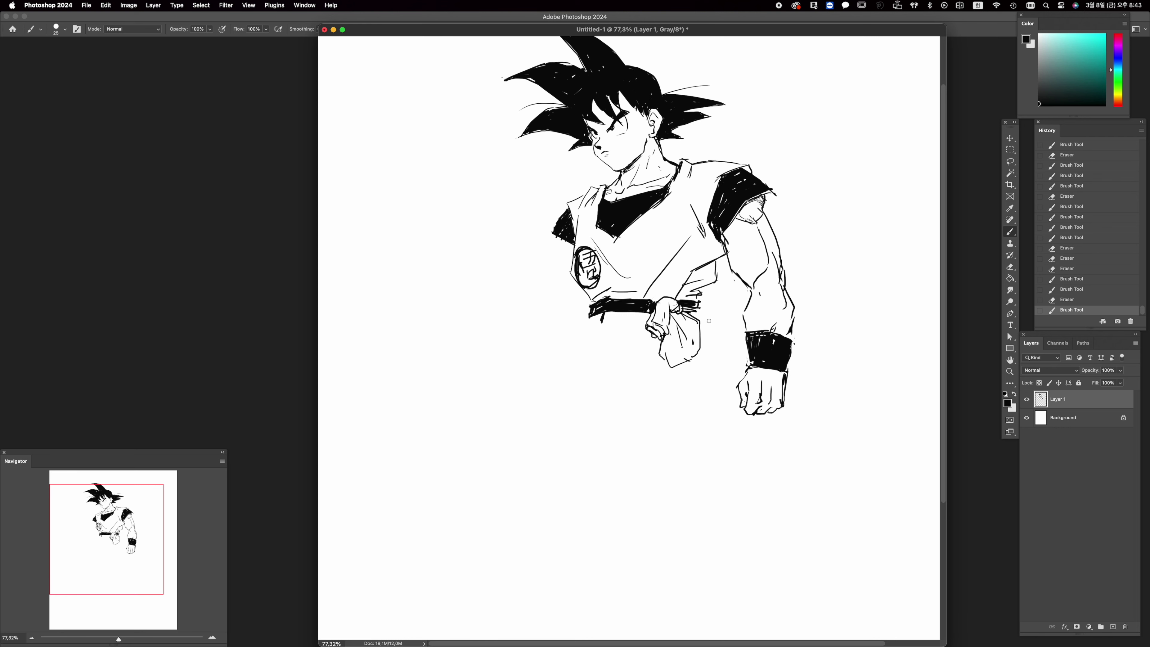
Touch up the belt beside the pouch, then draw a black belt tail flowing out to the left
{"action": "left_click_drag", "start_coordinate": [694, 311], "coordinate": [700, 317]}
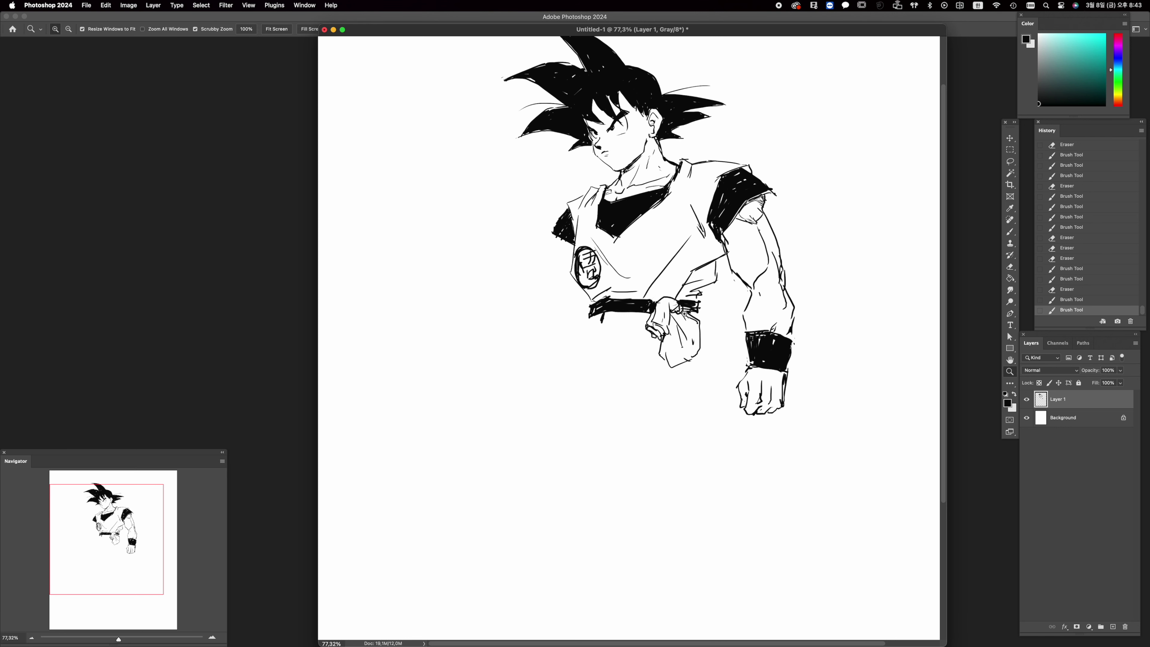
{"action": "scroll", "coordinate": [681, 334], "scroll_direction": "down", "scroll_amount": 3}
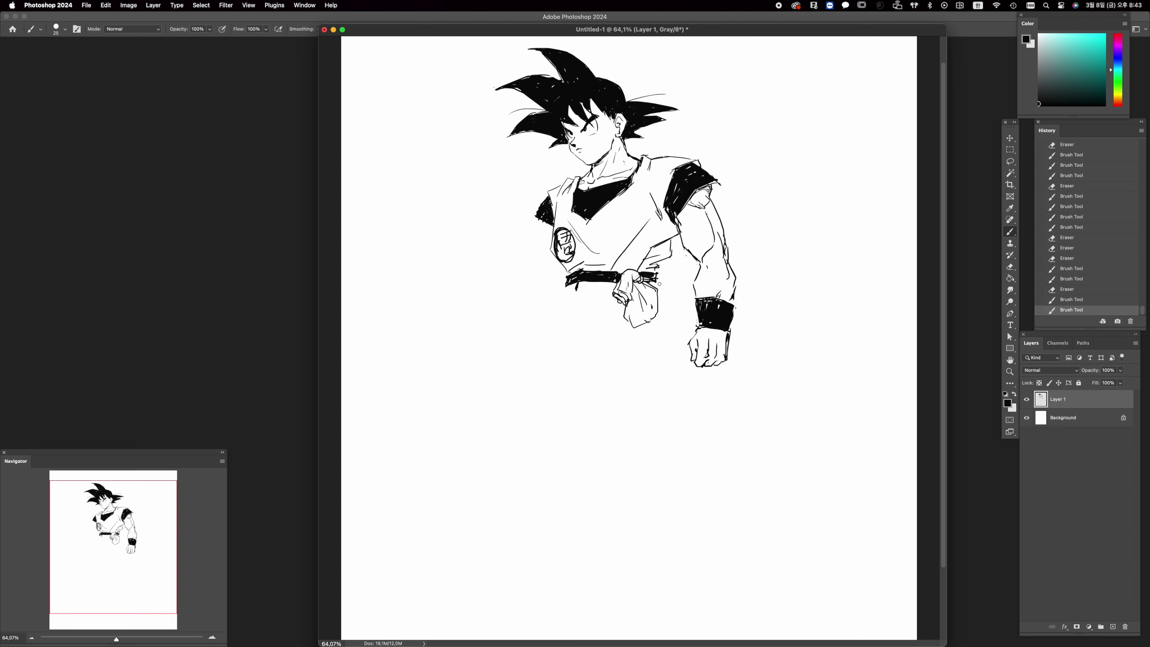
{"action": "left_click_drag", "start_coordinate": [656, 280], "coordinate": [658, 309]}
{"action": "mouse_move", "coordinate": [585, 283]}
{"action": "left_mouse_down"}
{"action": "mouse_move", "coordinate": [574, 299]}
{"action": "mouse_move", "coordinate": [489, 304]}
{"action": "mouse_move", "coordinate": [469, 317]}
{"action": "mouse_move", "coordinate": [489, 330]}
{"action": "mouse_move", "coordinate": [533, 304]}
{"action": "mouse_move", "coordinate": [592, 295]}
{"action": "mouse_move", "coordinate": [598, 281]}
{"action": "left_mouse_up"}
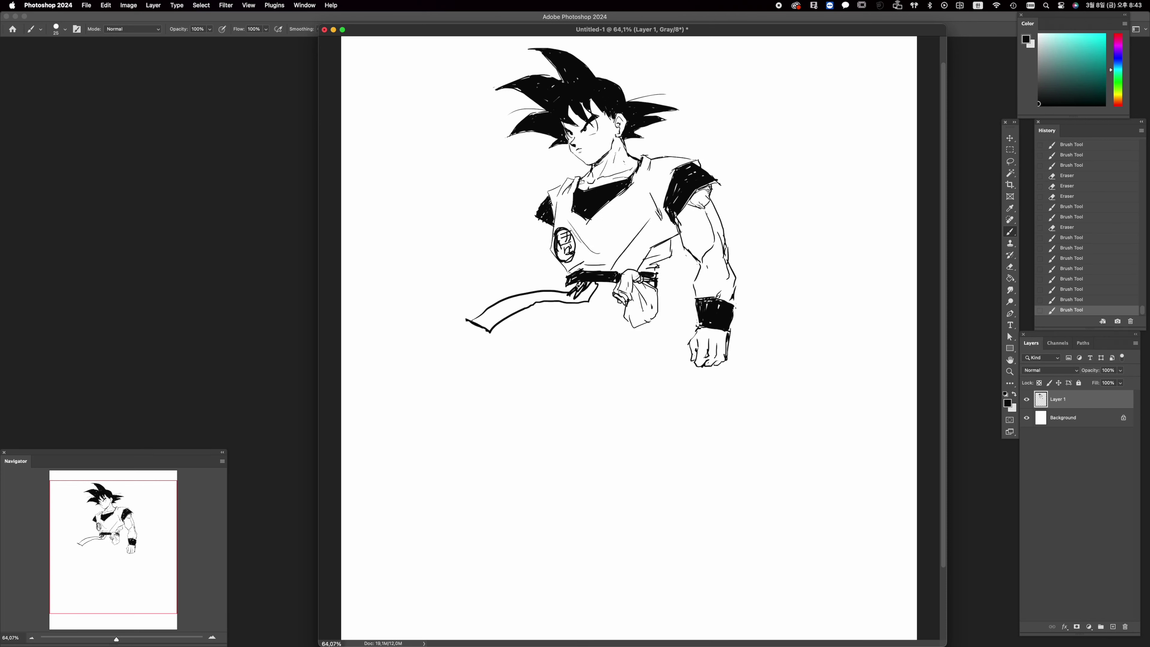
{"action": "mouse_move", "coordinate": [501, 304]}
{"action": "left_mouse_down"}
{"action": "mouse_move", "coordinate": [476, 324]}
{"action": "mouse_move", "coordinate": [531, 296]}
{"action": "mouse_move", "coordinate": [513, 298]}
{"action": "mouse_move", "coordinate": [505, 316]}
{"action": "mouse_move", "coordinate": [547, 299]}
{"action": "mouse_move", "coordinate": [525, 309]}
{"action": "mouse_move", "coordinate": [534, 294]}
{"action": "mouse_move", "coordinate": [577, 302]}
{"action": "mouse_move", "coordinate": [598, 287]}
{"action": "mouse_move", "coordinate": [558, 344]}
{"action": "mouse_move", "coordinate": [516, 357]}
{"action": "left_mouse_up"}
{"action": "key", "text": "e"}
{"action": "key", "text": "b"}
Draw a second belt tail hanging diagonally below the first and fill it solid black
{"action": "mouse_move", "coordinate": [516, 357]}
{"action": "left_mouse_down"}
{"action": "mouse_move", "coordinate": [568, 329]}
{"action": "mouse_move", "coordinate": [519, 356]}
{"action": "mouse_move", "coordinate": [558, 370]}
{"action": "left_mouse_up"}
{"action": "mouse_move", "coordinate": [539, 348]}
{"action": "left_mouse_down"}
{"action": "mouse_move", "coordinate": [553, 363]}
{"action": "mouse_move", "coordinate": [538, 348]}
{"action": "mouse_move", "coordinate": [567, 327]}
{"action": "mouse_move", "coordinate": [543, 353]}
{"action": "mouse_move", "coordinate": [566, 362]}
{"action": "mouse_move", "coordinate": [560, 369]}
{"action": "mouse_move", "coordinate": [587, 324]}
{"action": "mouse_move", "coordinate": [562, 354]}
{"action": "left_mouse_up"}
{"action": "left_click_drag", "start_coordinate": [590, 317], "coordinate": [601, 299]}
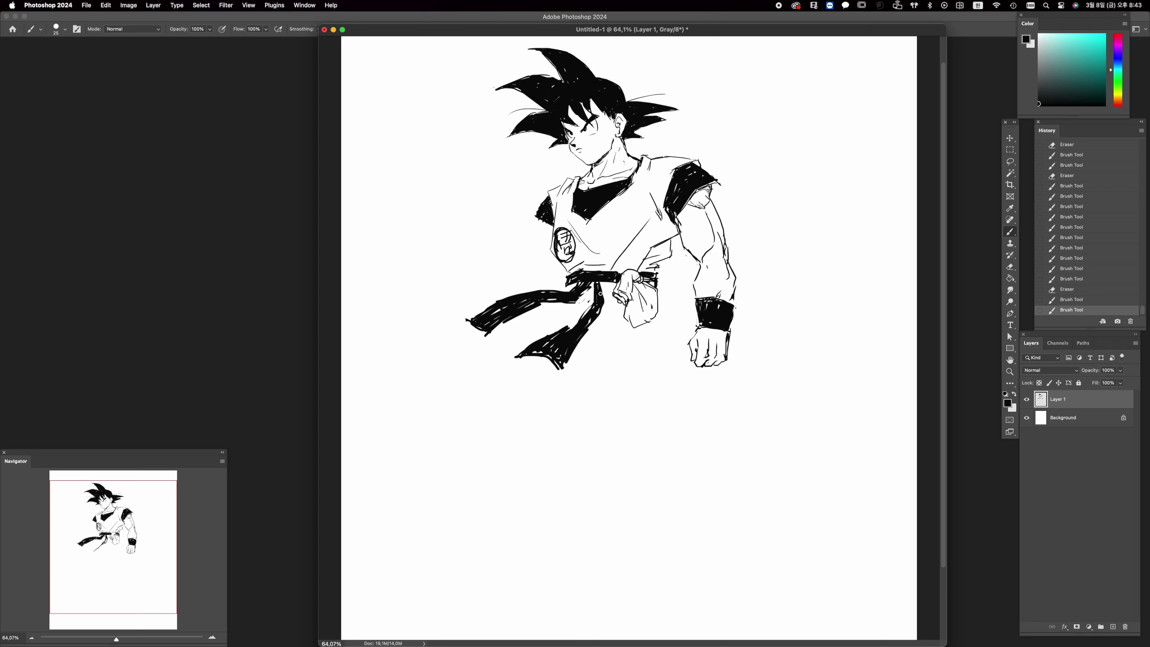
{"action": "left_click_drag", "start_coordinate": [561, 338], "coordinate": [548, 355]}
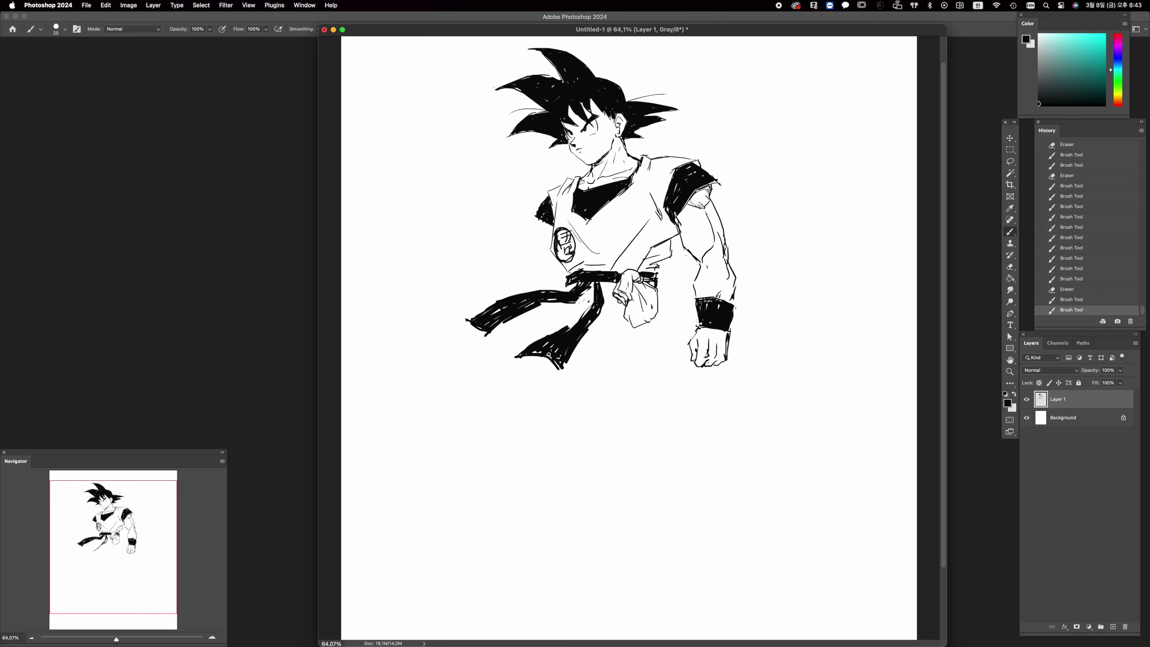
{"action": "left_click", "coordinate": [584, 317]}
Draw the left trouser leg's outer line from the belt down past the knee
{"action": "mouse_move", "coordinate": [547, 297]}
{"action": "left_mouse_down"}
{"action": "mouse_move", "coordinate": [563, 299]}
{"action": "mouse_move", "coordinate": [553, 320]}
{"action": "left_mouse_up"}
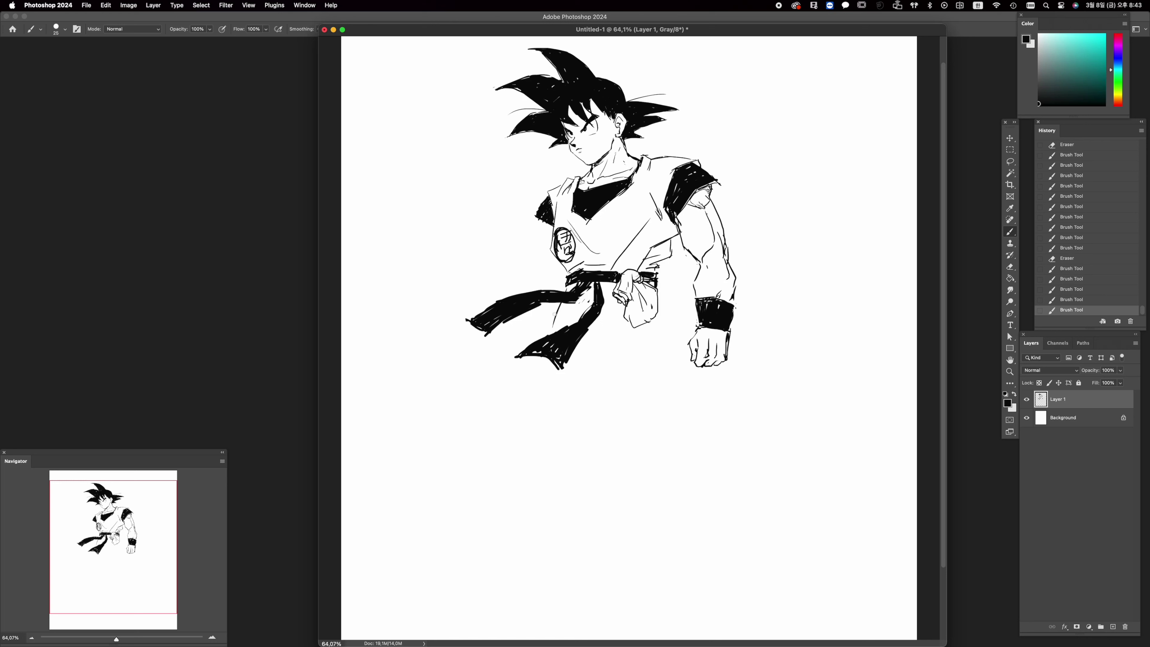
{"action": "key", "text": "super+z"}
{"action": "key", "text": "super+z"}
{"action": "mouse_move", "coordinate": [558, 302]}
{"action": "left_mouse_down"}
{"action": "mouse_move", "coordinate": [547, 479]}
{"action": "mouse_move", "coordinate": [535, 467]}
{"action": "left_mouse_up"}
{"action": "left_click_drag", "start_coordinate": [538, 468], "coordinate": [538, 494]}
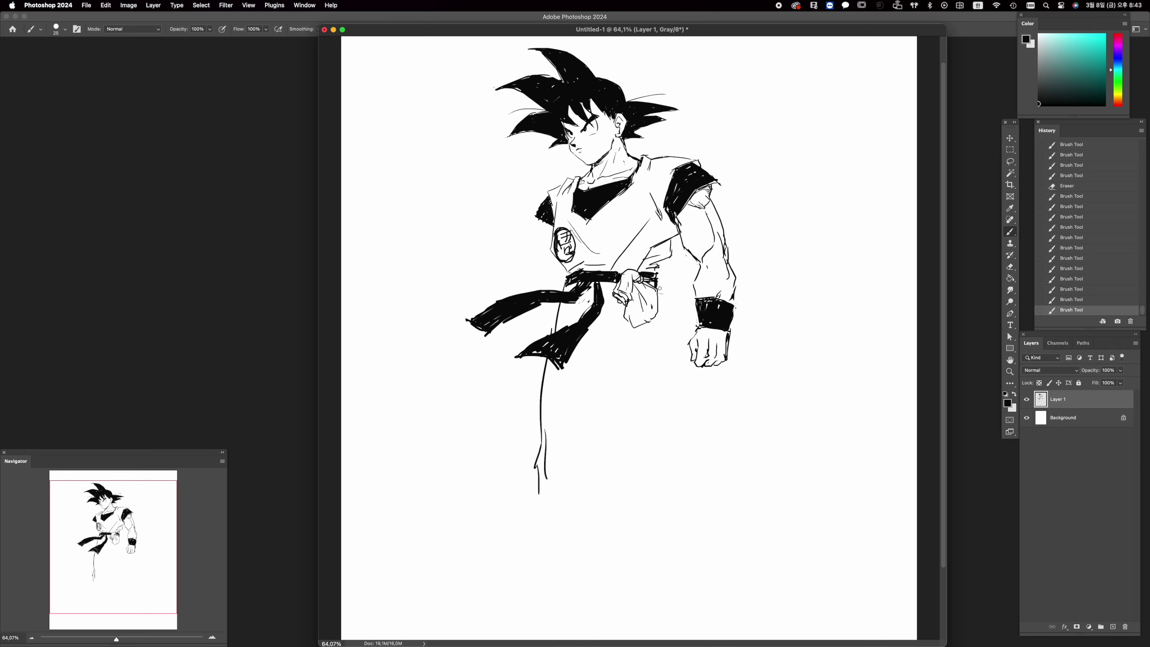
{"action": "left_click_drag", "start_coordinate": [657, 287], "coordinate": [689, 334]}
{"action": "key", "text": "super+z"}
{"action": "mouse_move", "coordinate": [660, 294]}
{"action": "left_mouse_down"}
{"action": "mouse_move", "coordinate": [679, 343]}
{"action": "mouse_move", "coordinate": [676, 381]}
{"action": "mouse_move", "coordinate": [684, 364]}
{"action": "left_mouse_up"}
{"action": "key", "text": "super+z"}
Erase stray marks beside the hip and draw the right trouser leg's outer line from the pouch down to the ankle
{"action": "key", "text": "e"}
{"action": "left_click_drag", "start_coordinate": [664, 297], "coordinate": [677, 383]}
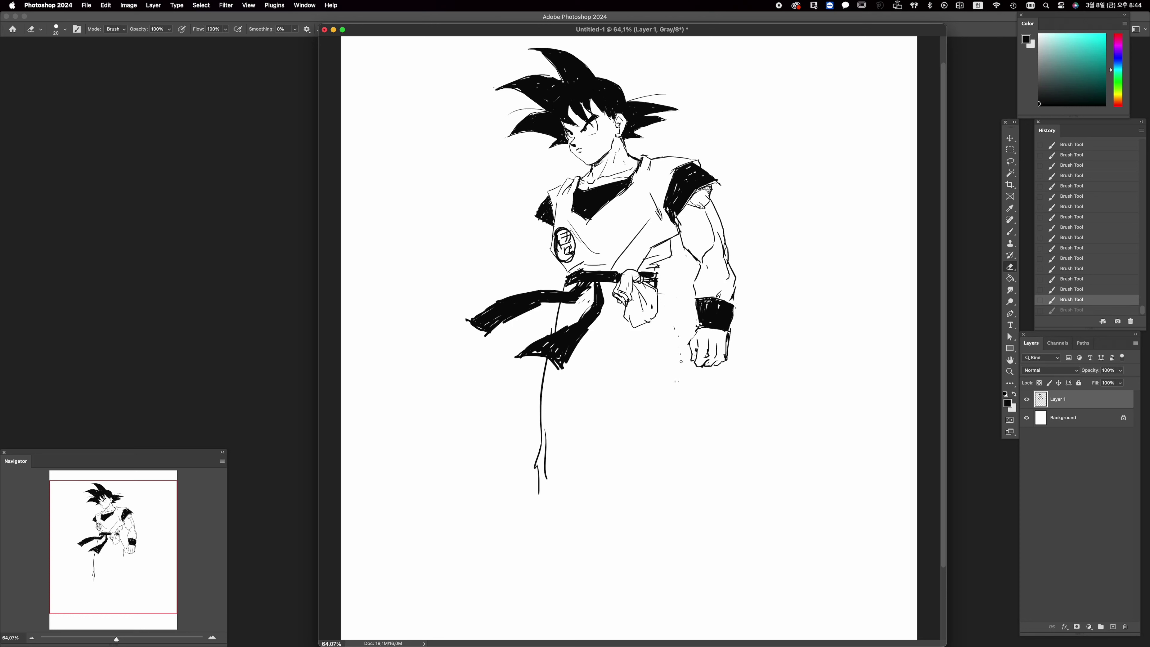
{"action": "key", "text": "b"}
{"action": "left_click_drag", "start_coordinate": [658, 310], "coordinate": [672, 340]}
{"action": "mouse_move", "coordinate": [669, 333]}
{"action": "left_mouse_down"}
{"action": "mouse_move", "coordinate": [677, 356]}
{"action": "mouse_move", "coordinate": [671, 338]}
{"action": "left_mouse_up"}
{"action": "left_click_drag", "start_coordinate": [669, 336], "coordinate": [673, 351]}
{"action": "mouse_move", "coordinate": [668, 338]}
{"action": "left_mouse_down"}
{"action": "mouse_move", "coordinate": [674, 382]}
{"action": "mouse_move", "coordinate": [681, 365]}
{"action": "left_mouse_up"}
{"action": "left_click_drag", "start_coordinate": [679, 360], "coordinate": [683, 419]}
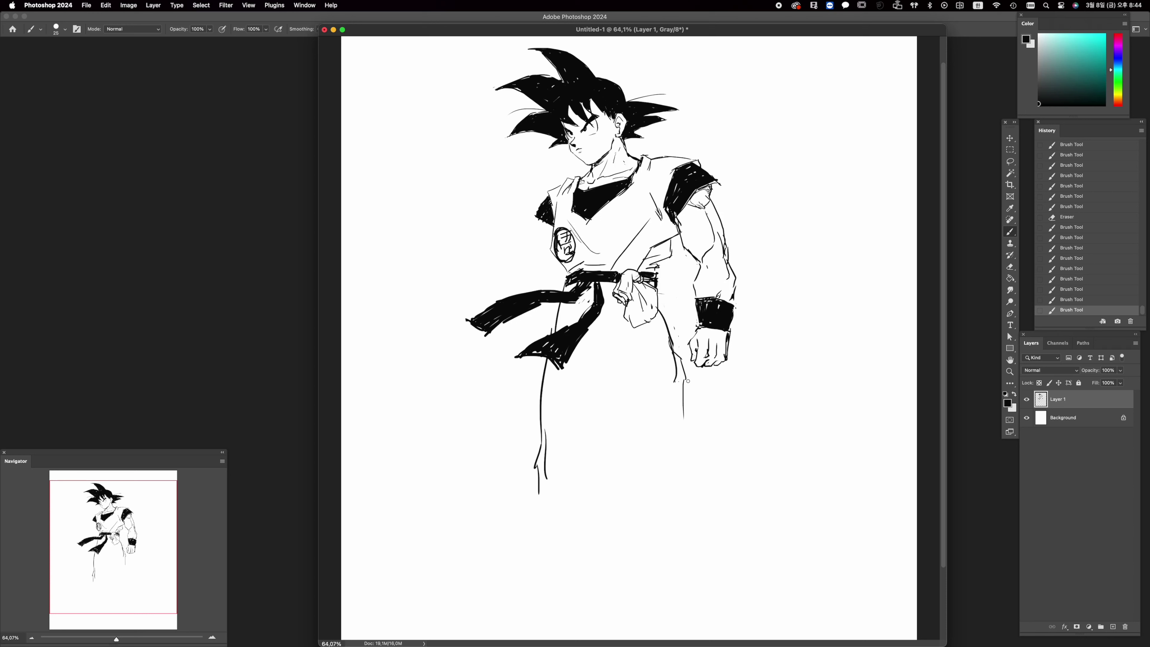
{"action": "mouse_move", "coordinate": [686, 373]}
{"action": "left_mouse_down"}
{"action": "mouse_move", "coordinate": [705, 402]}
{"action": "mouse_move", "coordinate": [724, 497]}
{"action": "mouse_move", "coordinate": [742, 516]}
{"action": "left_mouse_up"}
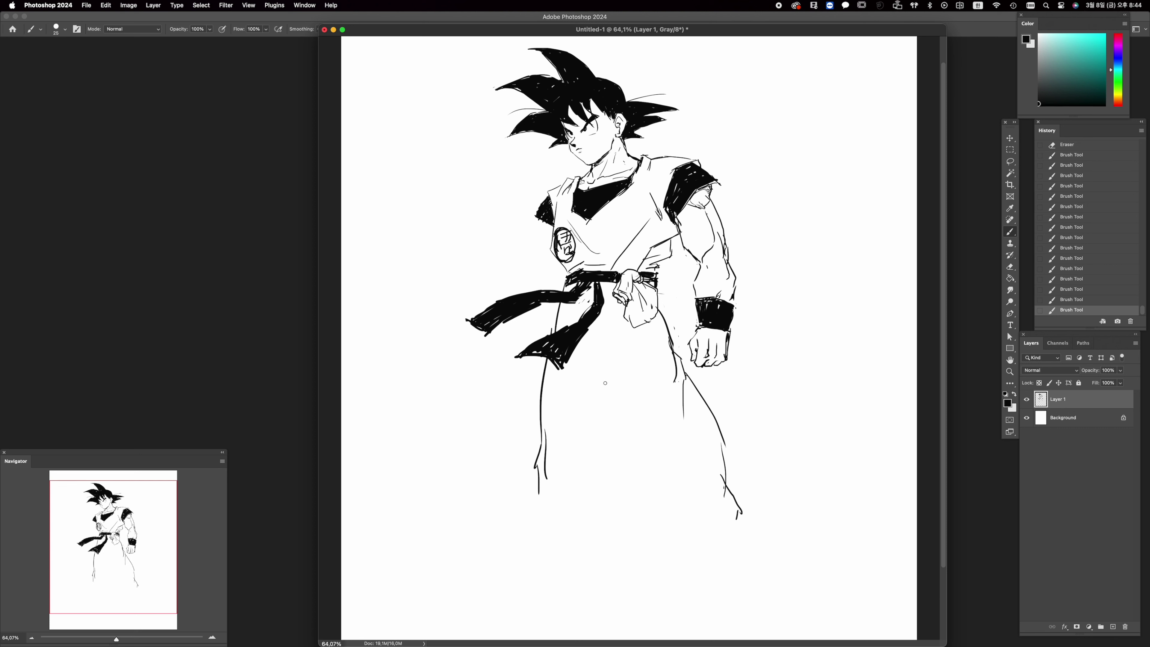
Draw the right trouser leg's inner line and the baggy cuff at its lower end
{"action": "mouse_move", "coordinate": [591, 333]}
{"action": "left_mouse_down"}
{"action": "mouse_move", "coordinate": [604, 399]}
{"action": "mouse_move", "coordinate": [697, 518]}
{"action": "mouse_move", "coordinate": [724, 530]}
{"action": "left_mouse_up"}
{"action": "left_click_drag", "start_coordinate": [638, 490], "coordinate": [669, 510]}
{"action": "mouse_move", "coordinate": [649, 498]}
{"action": "left_mouse_down"}
{"action": "mouse_move", "coordinate": [646, 523]}
{"action": "mouse_move", "coordinate": [718, 540]}
{"action": "left_mouse_up"}
{"action": "left_click_drag", "start_coordinate": [729, 485], "coordinate": [745, 515]}
{"action": "mouse_move", "coordinate": [723, 463]}
{"action": "left_mouse_down"}
{"action": "mouse_move", "coordinate": [740, 499]}
{"action": "mouse_move", "coordinate": [726, 534]}
{"action": "left_mouse_up"}
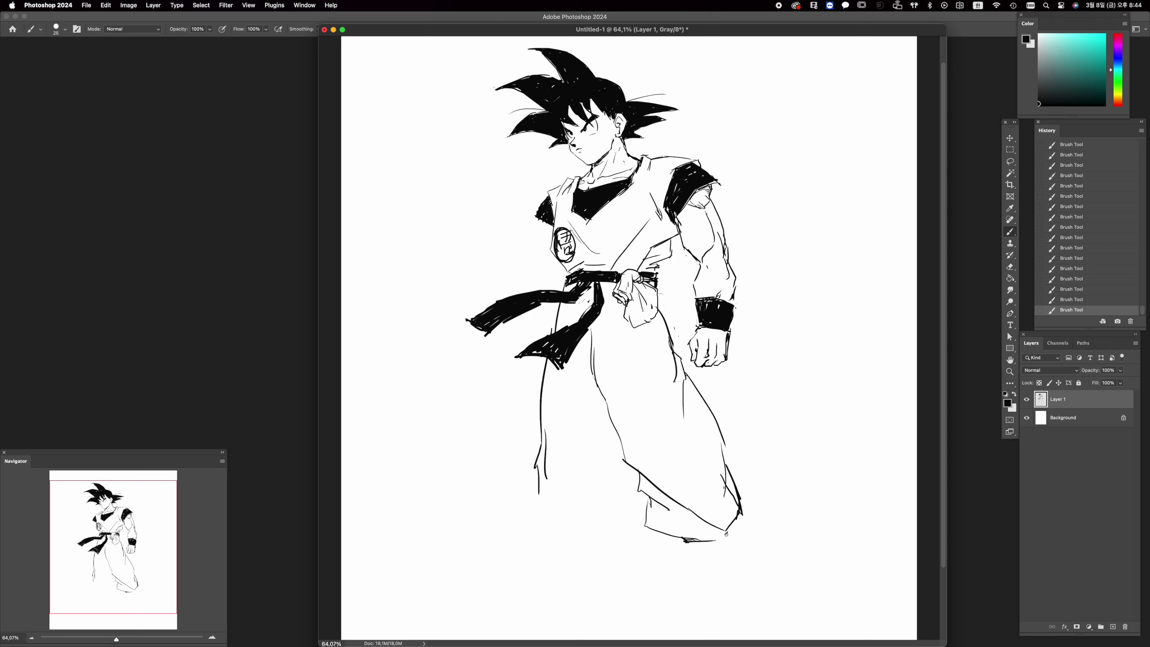
Erase the cuff's outer edge and redraw it wider, closing the hem at the ankle
{"action": "key", "text": "e"}
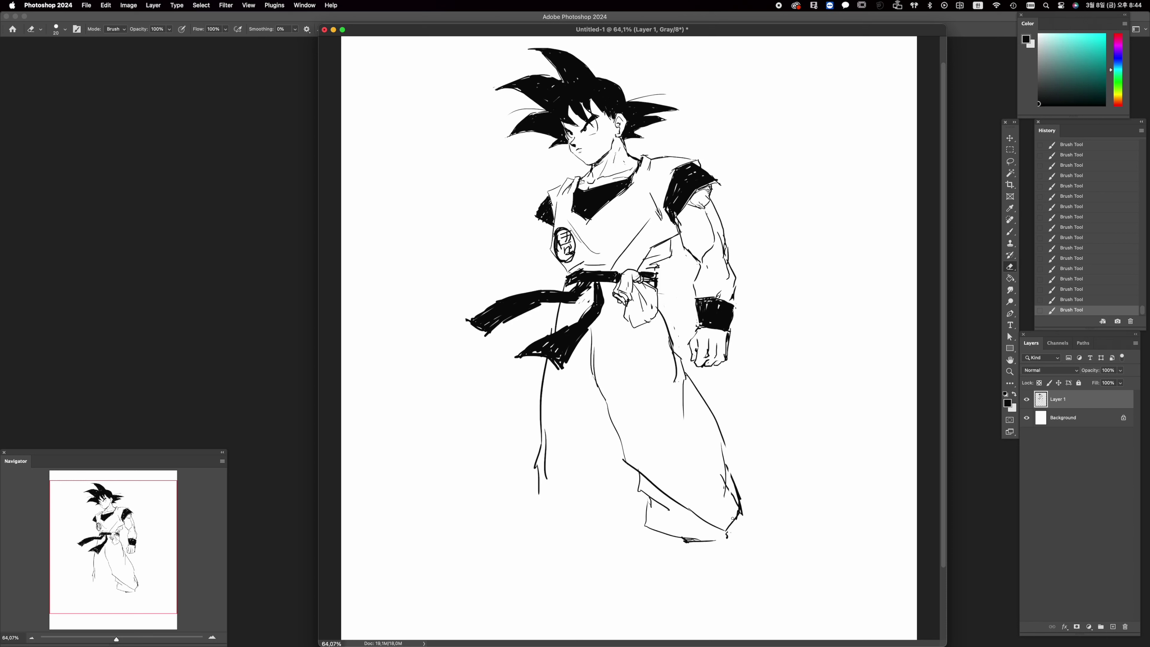
{"action": "left_click_drag", "start_coordinate": [738, 494], "coordinate": [741, 516]}
{"action": "key", "text": "b"}
{"action": "mouse_move", "coordinate": [725, 456]}
{"action": "left_mouse_down"}
{"action": "mouse_move", "coordinate": [757, 499]}
{"action": "mouse_move", "coordinate": [747, 533]}
{"action": "left_mouse_up"}
{"action": "left_click_drag", "start_coordinate": [727, 530], "coordinate": [747, 542]}
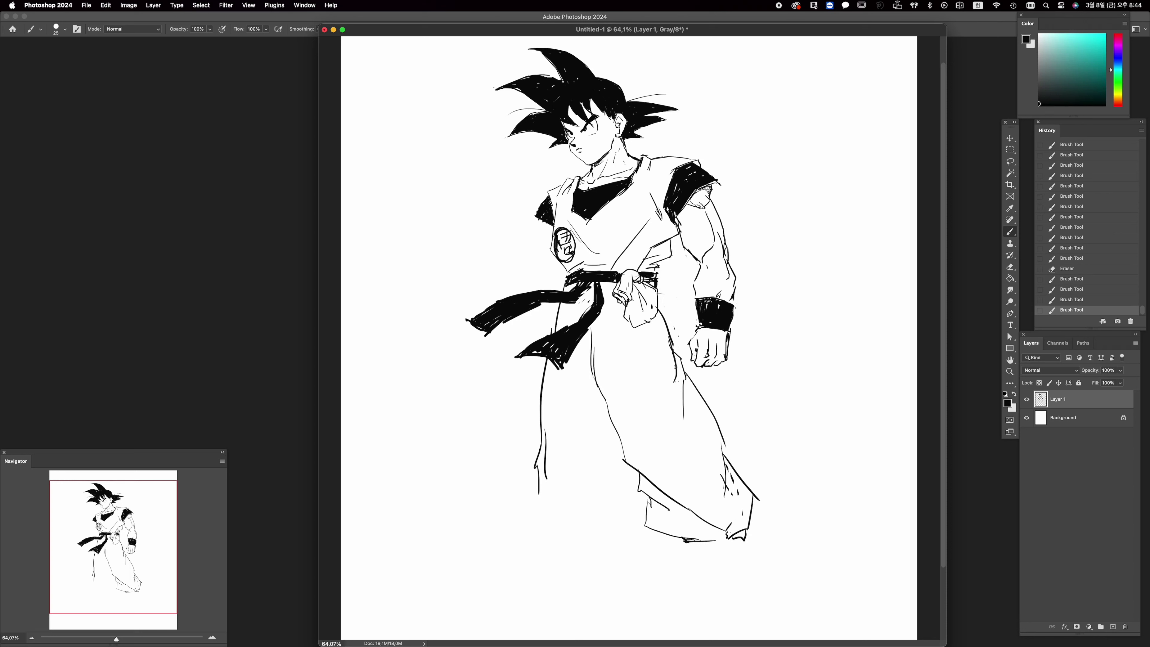
Add long cloth fold lines down the thigh and knee of the right trouser leg
{"action": "left_click_drag", "start_coordinate": [683, 393], "coordinate": [680, 476]}
{"action": "mouse_move", "coordinate": [668, 372]}
{"action": "left_mouse_down"}
{"action": "mouse_move", "coordinate": [658, 443]}
{"action": "mouse_move", "coordinate": [646, 449]}
{"action": "mouse_move", "coordinate": [607, 402]}
{"action": "mouse_move", "coordinate": [633, 419]}
{"action": "left_mouse_up"}
{"action": "key", "text": "super+z"}
{"action": "key", "text": "super+z"}
{"action": "mouse_move", "coordinate": [597, 381]}
{"action": "left_mouse_down"}
{"action": "mouse_move", "coordinate": [630, 416]}
{"action": "mouse_move", "coordinate": [621, 423]}
{"action": "left_mouse_up"}
Erase stray marks around the outer edge of the right trouser cuff
{"action": "key", "text": "e"}
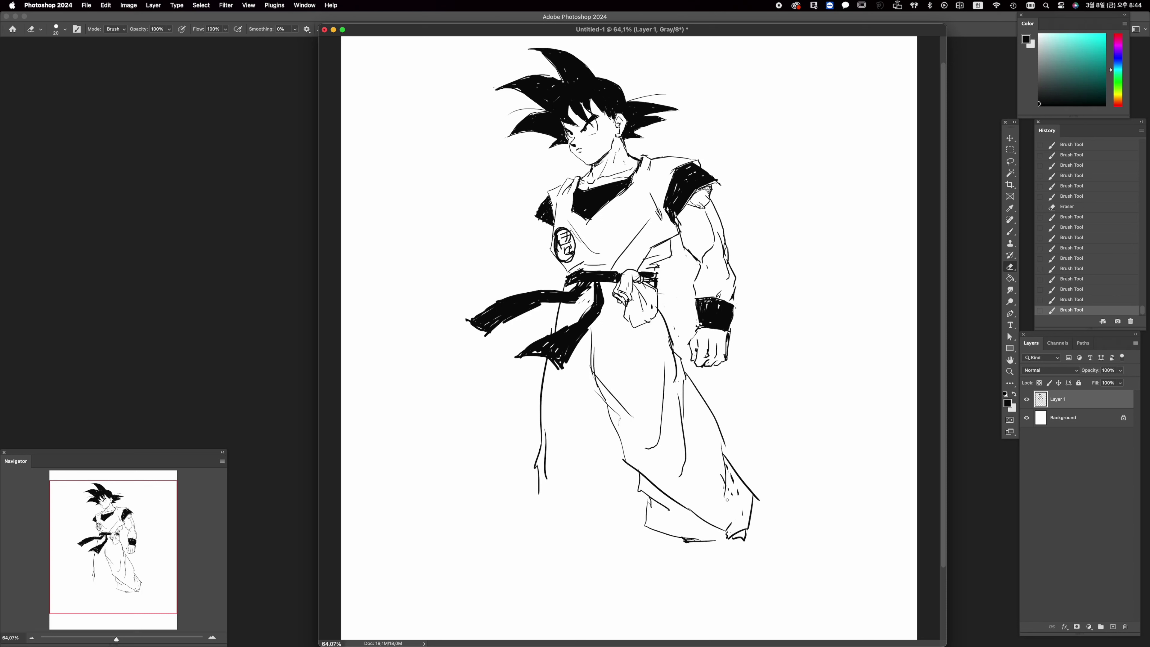
{"action": "left_click", "coordinate": [734, 478]}
{"action": "left_click", "coordinate": [758, 500]}
{"action": "scroll", "coordinate": [769, 411], "scroll_direction": "down", "scroll_amount": 2}
{"action": "key", "text": "b"}
Lasso the right trouser leg, rotate and shift it inward with Free Transform, apply it and deselect
{"action": "key", "text": "l"}
{"action": "mouse_move", "coordinate": [652, 534]}
{"action": "left_mouse_down"}
{"action": "mouse_move", "coordinate": [588, 360]}
{"action": "mouse_move", "coordinate": [640, 316]}
{"action": "mouse_move", "coordinate": [690, 327]}
{"action": "mouse_move", "coordinate": [744, 422]}
{"action": "mouse_move", "coordinate": [772, 552]}
{"action": "mouse_move", "coordinate": [679, 573]}
{"action": "mouse_move", "coordinate": [654, 535]}
{"action": "left_mouse_up"}
{"action": "key", "text": "super+t"}
{"action": "key", "text": "Escape"}
{"action": "left_click_drag", "start_coordinate": [693, 336], "coordinate": [701, 344]}
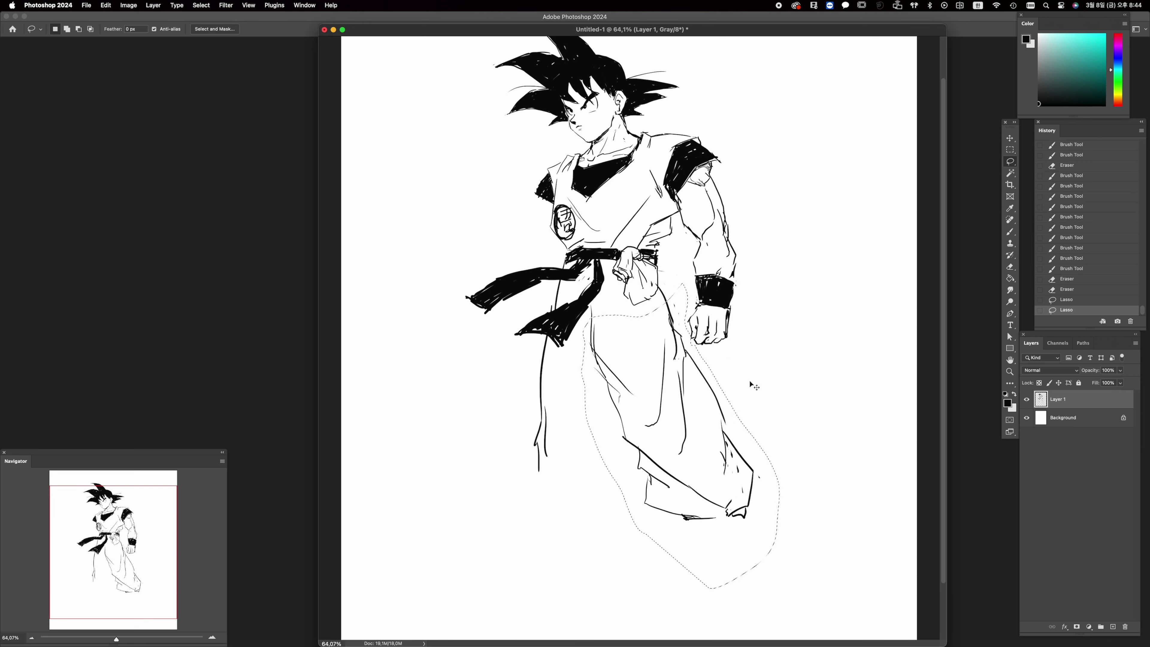
{"action": "key", "text": "super+t"}
{"action": "left_click_drag", "start_coordinate": [815, 551], "coordinate": [811, 571]}
{"action": "mouse_move", "coordinate": [727, 537]}
{"action": "left_mouse_down"}
{"action": "mouse_move", "coordinate": [716, 542]}
{"action": "mouse_move", "coordinate": [720, 531]}
{"action": "left_mouse_up"}
{"action": "key", "text": "Return"}
{"action": "key", "text": "super+d"}
Erase the broken inner contour of the right trouser leg, redraw it down to the cuff and touch up the outer knee line
{"action": "key", "text": "e"}
{"action": "left_click_drag", "start_coordinate": [601, 398], "coordinate": [614, 435]}
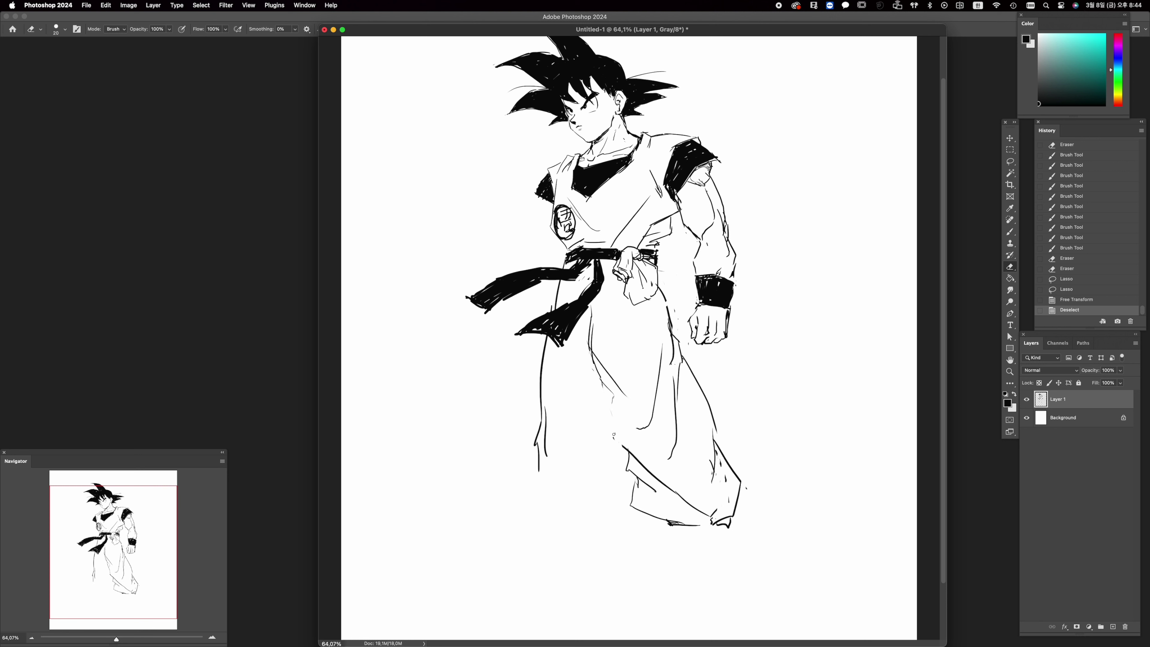
{"action": "key", "text": "b"}
{"action": "mouse_move", "coordinate": [601, 379]}
{"action": "left_mouse_down"}
{"action": "mouse_move", "coordinate": [623, 444]}
{"action": "mouse_move", "coordinate": [644, 463]}
{"action": "left_mouse_up"}
{"action": "left_click_drag", "start_coordinate": [715, 422], "coordinate": [721, 440]}
Erase and redraw the right trouser leg's hip line below the belt knot, and clean up stray marks inside the cuff
{"action": "key", "text": "e"}
{"action": "left_click_drag", "start_coordinate": [667, 309], "coordinate": [673, 325]}
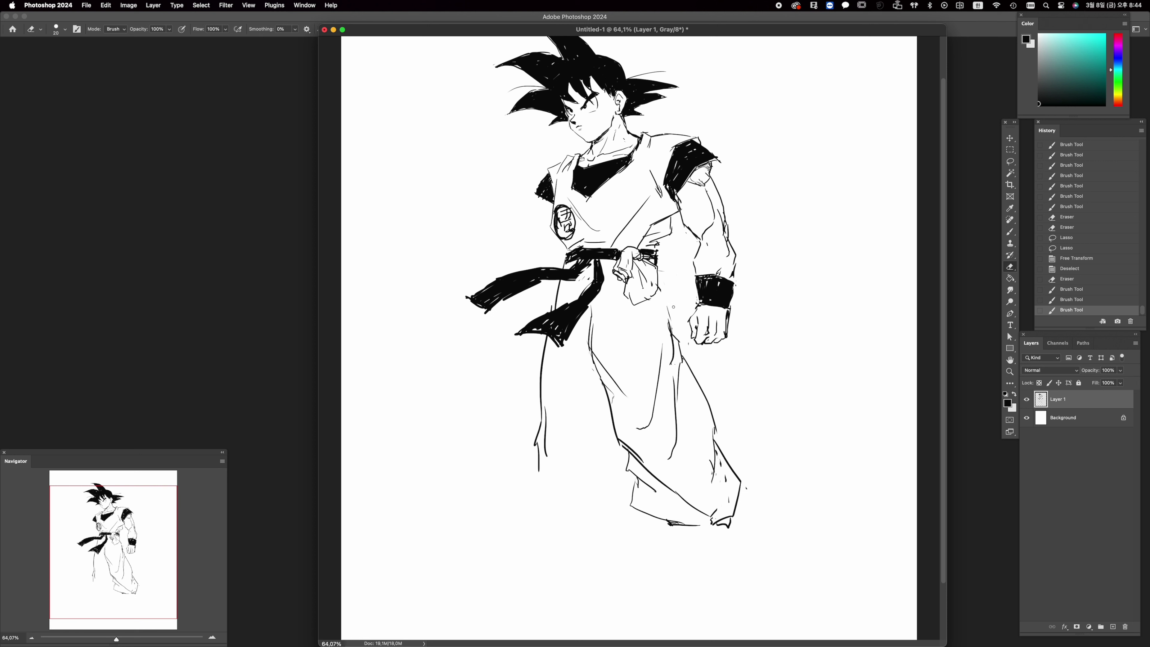
{"action": "key", "text": "b"}
{"action": "left_click_drag", "start_coordinate": [659, 299], "coordinate": [675, 334]}
{"action": "left_click_drag", "start_coordinate": [657, 290], "coordinate": [676, 344]}
{"action": "key", "text": "e"}
{"action": "left_click_drag", "start_coordinate": [725, 475], "coordinate": [728, 503]}
Draw the left trouser leg's inner contour, flared cuff and hem with a few fold lines above the ankle
{"action": "key", "text": "b"}
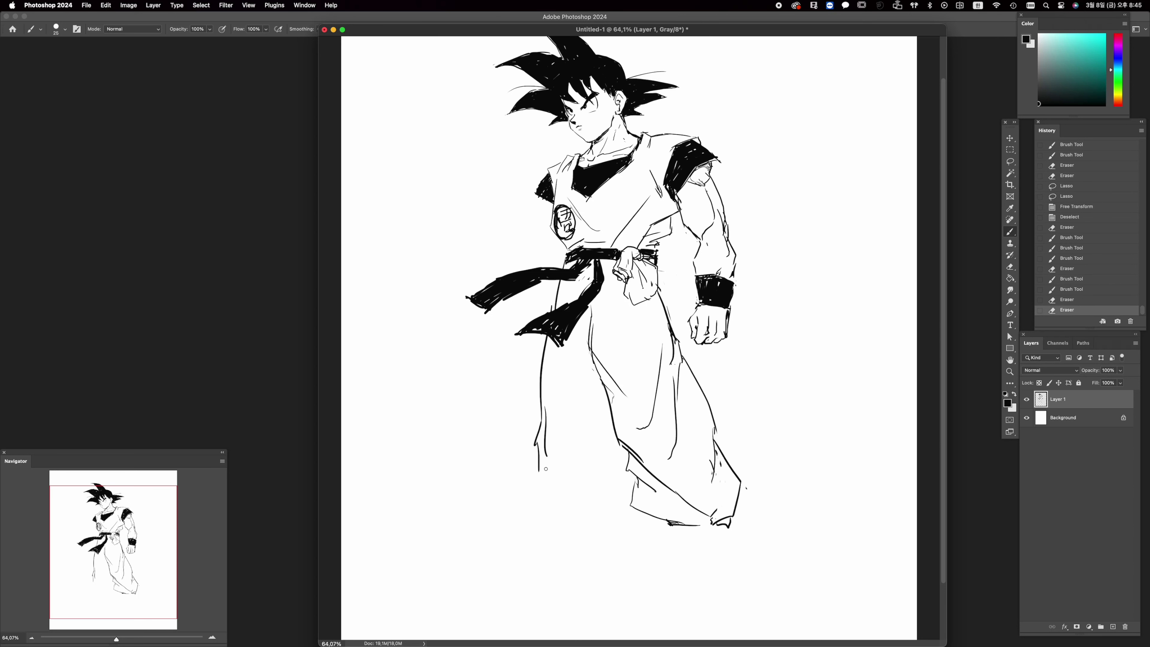
{"action": "left_click_drag", "start_coordinate": [540, 481], "coordinate": [532, 502]}
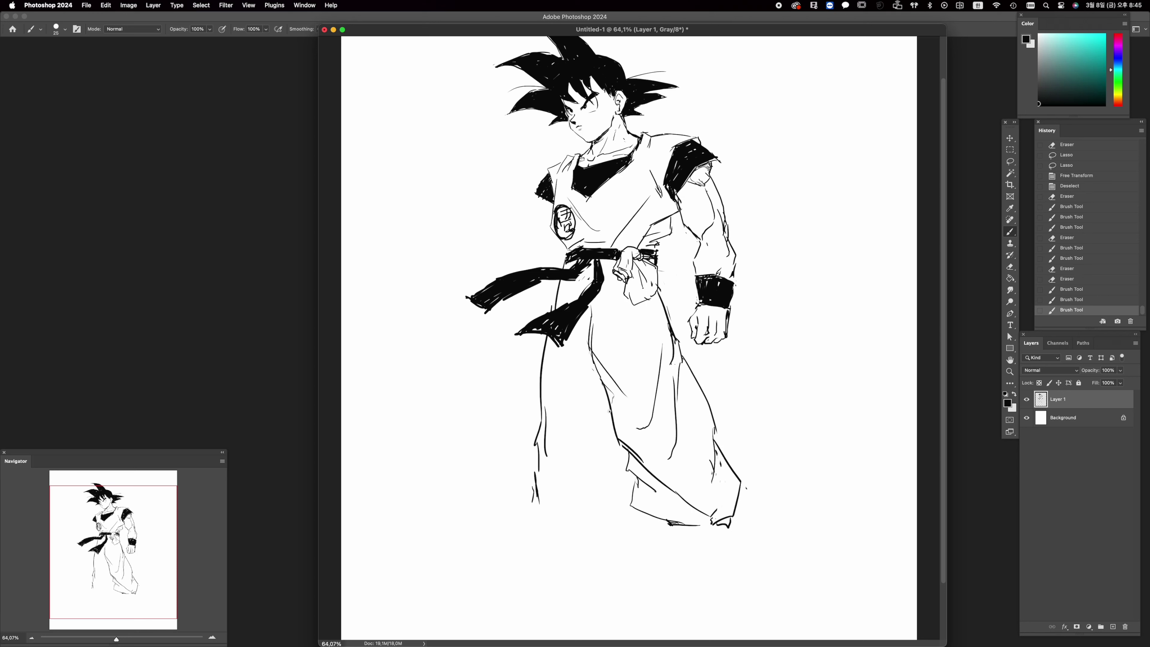
{"action": "mouse_move", "coordinate": [608, 403]}
{"action": "left_mouse_down"}
{"action": "mouse_move", "coordinate": [571, 453]}
{"action": "mouse_move", "coordinate": [567, 486]}
{"action": "left_mouse_up"}
{"action": "left_click_drag", "start_coordinate": [554, 488], "coordinate": [564, 488]}
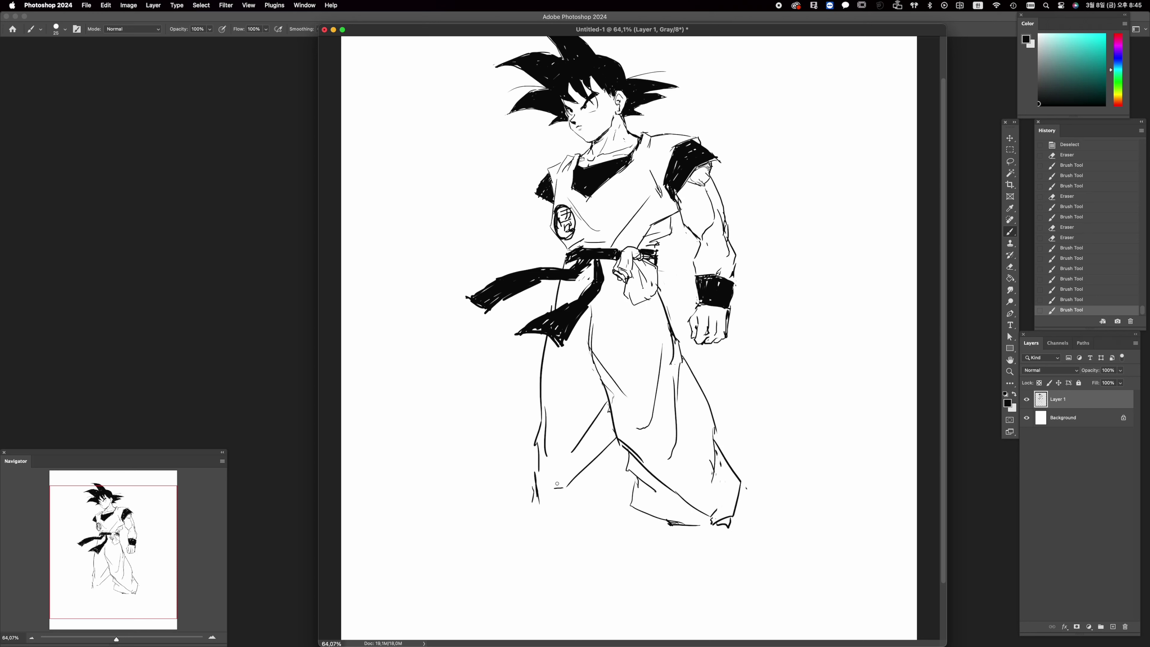
{"action": "mouse_move", "coordinate": [607, 445]}
{"action": "left_mouse_down"}
{"action": "mouse_move", "coordinate": [574, 504]}
{"action": "mouse_move", "coordinate": [591, 503]}
{"action": "mouse_move", "coordinate": [586, 511]}
{"action": "mouse_move", "coordinate": [545, 526]}
{"action": "left_mouse_up"}
{"action": "key", "text": "super+z"}
{"action": "left_click_drag", "start_coordinate": [534, 471], "coordinate": [549, 516]}
{"action": "key", "text": "super+z"}
{"action": "left_click_drag", "start_coordinate": [573, 450], "coordinate": [554, 454]}
Thin the left trouser leg's outer line at the knee and add short fold lines from the crotch down the thigh
{"action": "key", "text": "e"}
{"action": "left_click_drag", "start_coordinate": [545, 405], "coordinate": [547, 429]}
{"action": "key", "text": "b"}
{"action": "left_click_drag", "start_coordinate": [577, 382], "coordinate": [579, 382]}
{"action": "left_click_drag", "start_coordinate": [591, 310], "coordinate": [591, 334]}
{"action": "key", "text": "super+z"}
{"action": "left_click_drag", "start_coordinate": [593, 356], "coordinate": [589, 367]}
Darken the right trouser leg's hip contour below the knot, undoing the strokes that miss
{"action": "left_click_drag", "start_coordinate": [660, 283], "coordinate": [665, 307]}
{"action": "left_click_drag", "start_coordinate": [665, 313], "coordinate": [673, 335]}
{"action": "key", "text": "super+z"}
{"action": "mouse_move", "coordinate": [653, 282]}
{"action": "left_mouse_down"}
{"action": "mouse_move", "coordinate": [679, 334]}
{"action": "mouse_move", "coordinate": [674, 361]}
{"action": "mouse_move", "coordinate": [689, 350]}
{"action": "mouse_move", "coordinate": [682, 363]}
{"action": "left_mouse_up"}
{"action": "key", "text": "super+z"}
Trim the black belt end beside the knot and touch up its edge with short brush strokes
{"action": "key", "text": "e"}
{"action": "key", "text": "b"}
{"action": "key", "text": "super+z"}
{"action": "key", "text": "e"}
{"action": "key", "text": "b"}
{"action": "mouse_move", "coordinate": [652, 262]}
{"action": "left_mouse_down"}
{"action": "mouse_move", "coordinate": [657, 270]}
{"action": "mouse_move", "coordinate": [655, 256]}
{"action": "left_mouse_up"}
{"action": "key", "text": "e"}
{"action": "key", "text": "b"}
{"action": "left_click", "coordinate": [655, 262]}
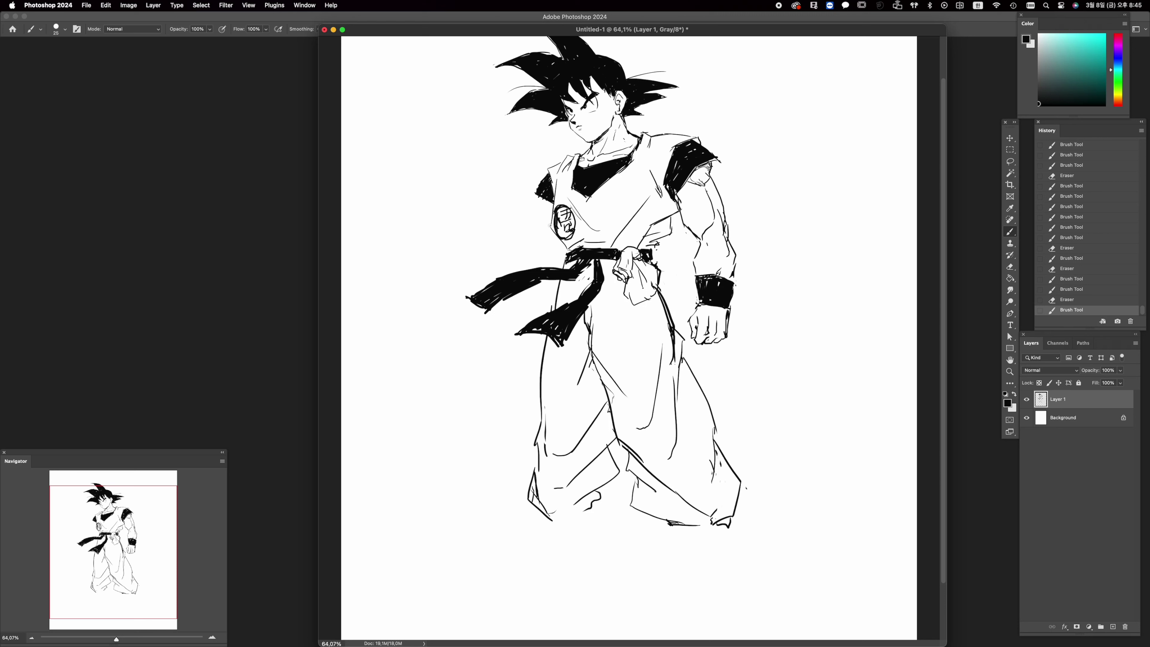
Draw the far arm behind the left side of the torso, with a black wristband showing between the sash ends
{"action": "left_click_drag", "start_coordinate": [547, 193], "coordinate": [552, 311]}
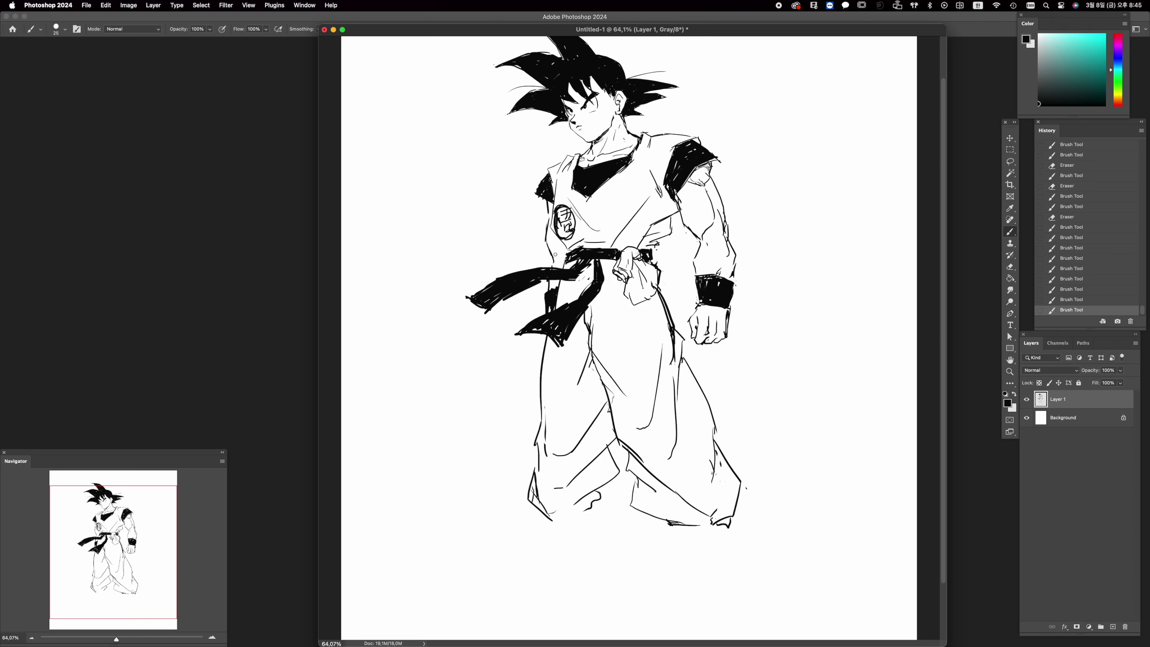
{"action": "key", "text": "super+z"}
{"action": "left_click_drag", "start_coordinate": [547, 239], "coordinate": [562, 263]}
{"action": "left_click_drag", "start_coordinate": [553, 253], "coordinate": [552, 312]}
{"action": "scroll", "coordinate": [749, 349], "scroll_direction": "down", "scroll_amount": 2}
{"action": "mouse_move", "coordinate": [704, 511]}
{"action": "left_mouse_down"}
{"action": "mouse_move", "coordinate": [715, 510]}
{"action": "mouse_move", "coordinate": [684, 520]}
{"action": "left_mouse_up"}
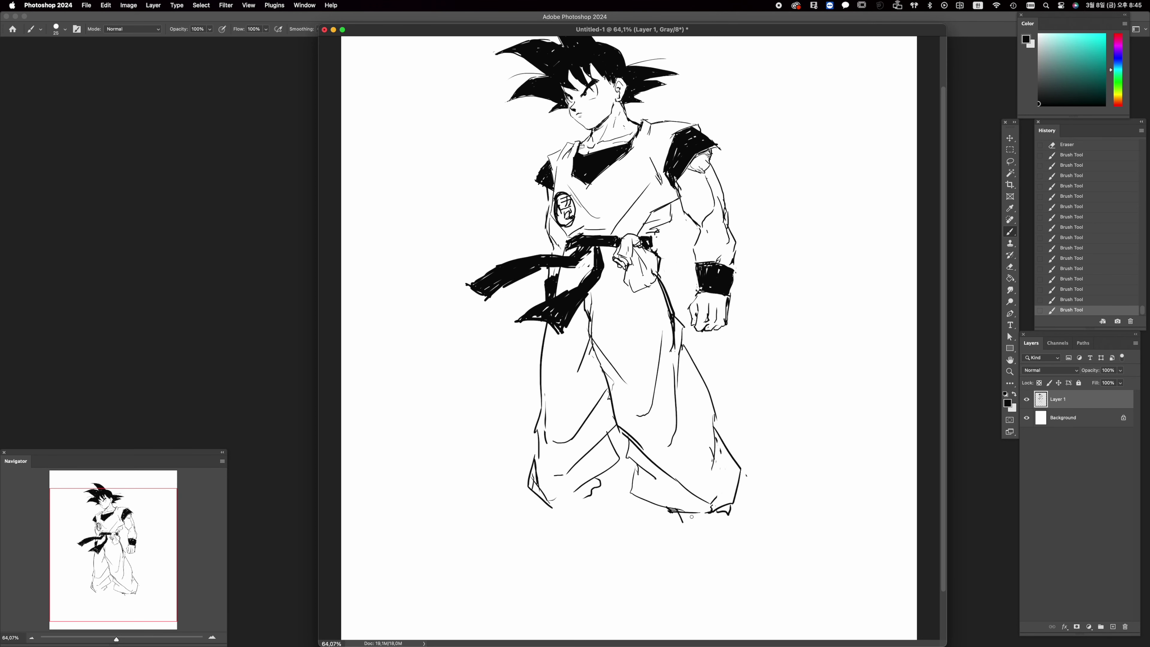
{"action": "key", "text": "super+z"}
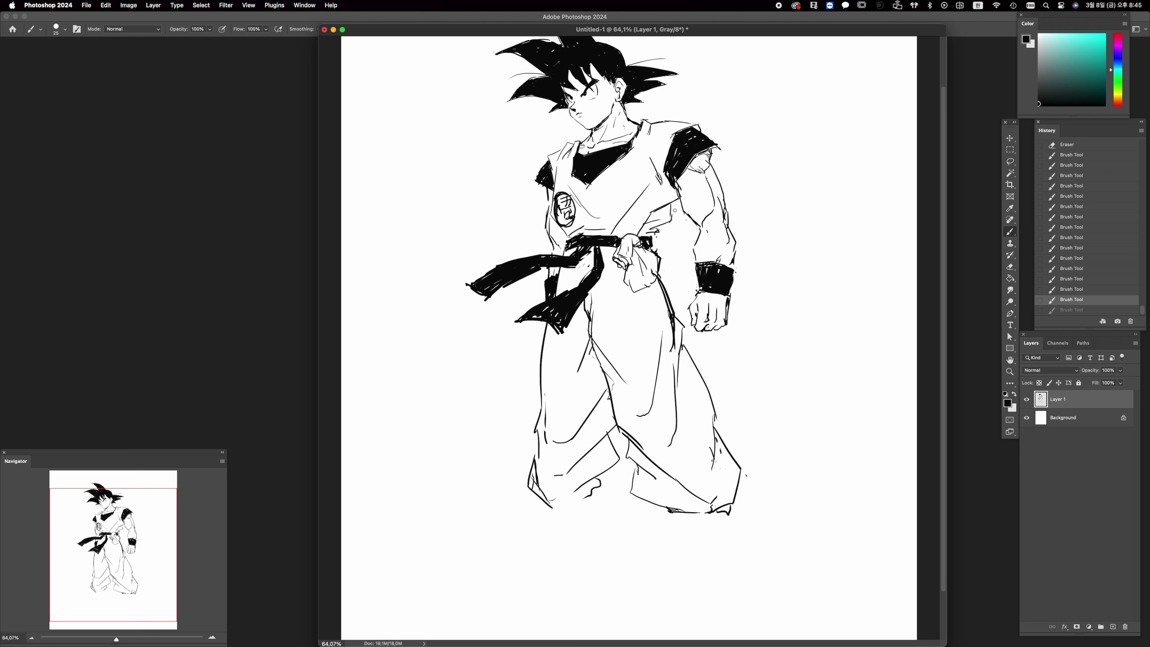
Lasso the right arm with its black sleeve, move it slightly outward from the torso and deselect
{"action": "key", "text": "l"}
{"action": "mouse_move", "coordinate": [677, 252]}
{"action": "left_mouse_down"}
{"action": "mouse_move", "coordinate": [652, 181]}
{"action": "mouse_move", "coordinate": [677, 115]}
{"action": "mouse_move", "coordinate": [764, 249]}
{"action": "left_mouse_up"}
{"action": "mouse_move", "coordinate": [729, 346]}
{"action": "left_mouse_down"}
{"action": "mouse_move", "coordinate": [689, 327]}
{"action": "mouse_move", "coordinate": [679, 250]}
{"action": "mouse_move", "coordinate": [742, 229]}
{"action": "left_mouse_up"}
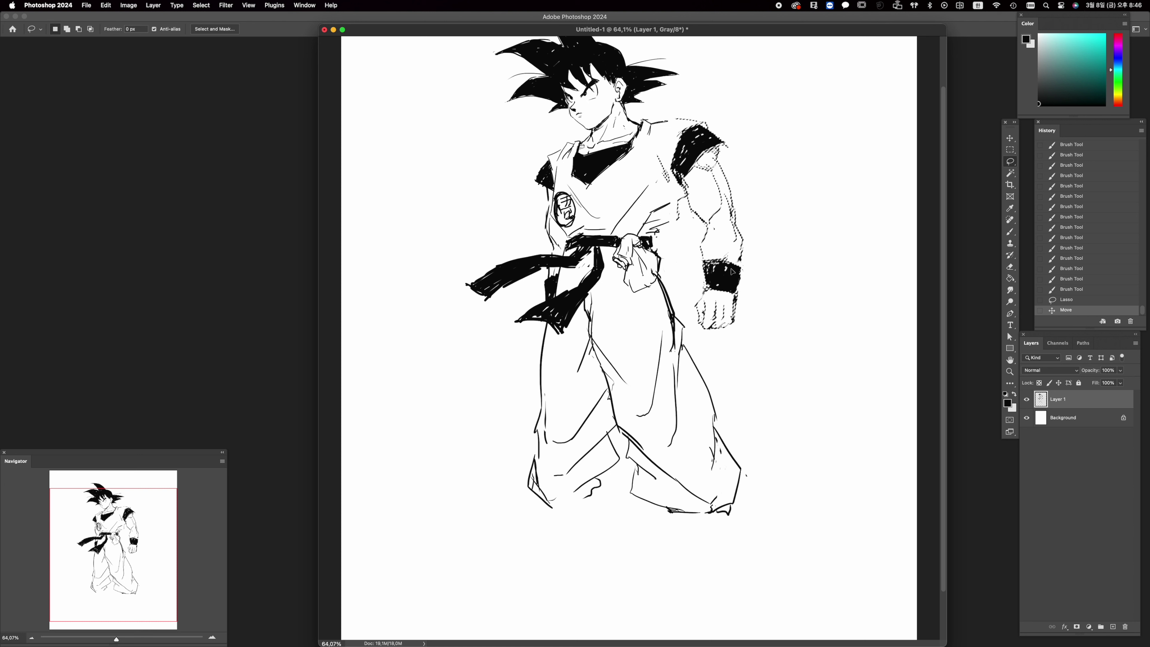
{"action": "key", "text": "super+d"}
Reconnect the shoulder line to the moved sleeve, add small waist folds and erase stray marks around the collar
{"action": "key", "text": "b"}
{"action": "left_click_drag", "start_coordinate": [668, 121], "coordinate": [682, 119]}
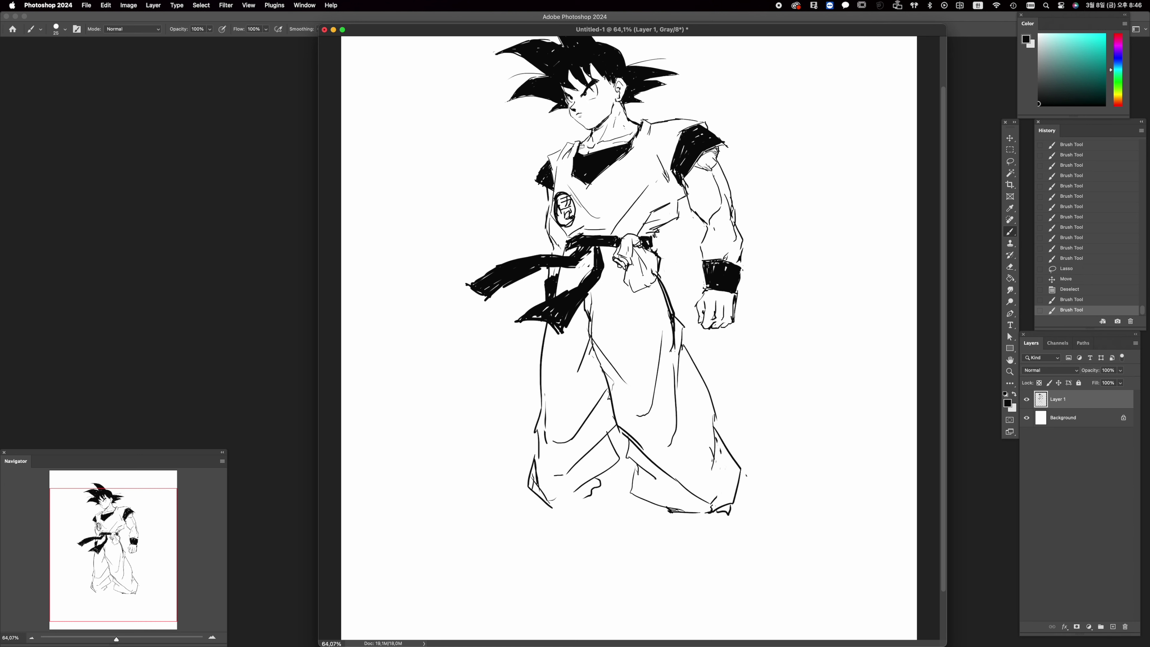
{"action": "left_click_drag", "start_coordinate": [657, 221], "coordinate": [649, 225]}
{"action": "left_click_drag", "start_coordinate": [653, 222], "coordinate": [648, 225]}
{"action": "key", "text": "e"}
{"action": "left_click_drag", "start_coordinate": [550, 155], "coordinate": [615, 146]}
{"action": "key", "text": "b"}
{"action": "left_click_drag", "start_coordinate": [701, 121], "coordinate": [643, 121]}
Outline the right boot's shaft below the trouser cuff, with side contours, a central seam and a curved ankle edge
{"action": "key", "text": "e"}
{"action": "key", "text": "z"}
{"action": "left_click_drag", "start_coordinate": [724, 158], "coordinate": [709, 161]}
{"action": "key", "text": "e"}
{"action": "key", "text": "z"}
{"action": "scroll", "coordinate": [721, 419], "scroll_direction": "up", "scroll_amount": 1}
{"action": "key", "text": "b"}
{"action": "left_click_drag", "start_coordinate": [679, 504], "coordinate": [693, 543]}
{"action": "mouse_move", "coordinate": [725, 503]}
{"action": "left_mouse_down"}
{"action": "mouse_move", "coordinate": [732, 537]}
{"action": "mouse_move", "coordinate": [717, 553]}
{"action": "mouse_move", "coordinate": [729, 546]}
{"action": "left_mouse_up"}
{"action": "mouse_move", "coordinate": [673, 507]}
{"action": "left_mouse_down"}
{"action": "mouse_move", "coordinate": [701, 510]}
{"action": "mouse_move", "coordinate": [716, 549]}
{"action": "left_mouse_up"}
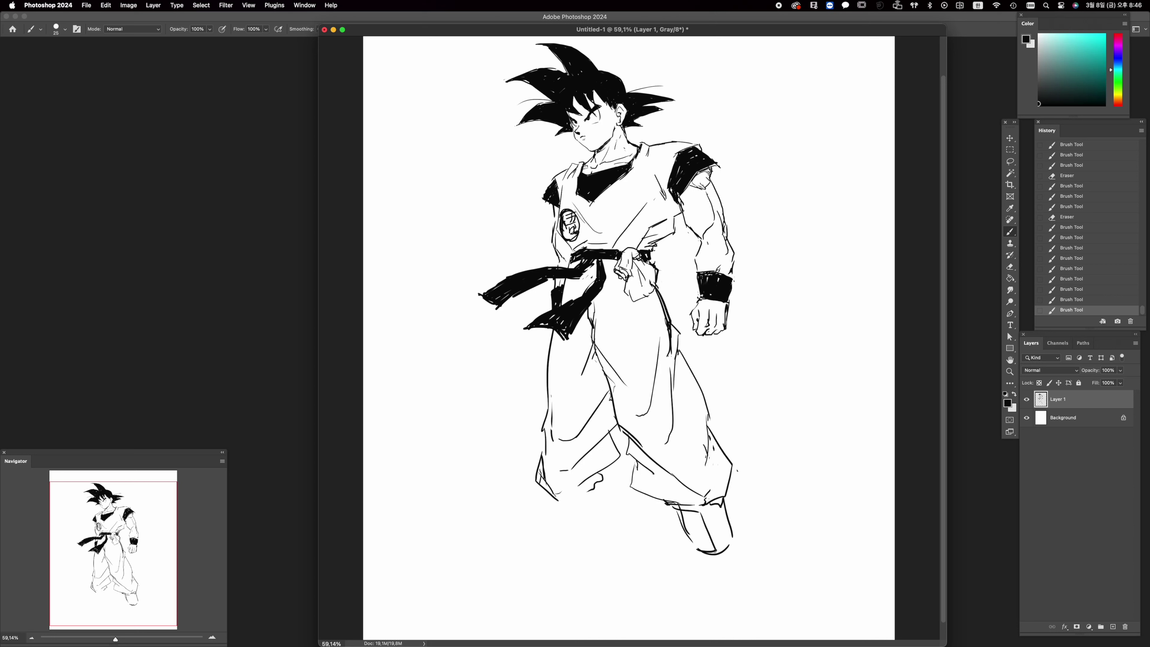
Fill the right boot's shaft with black, leaving a white central seam, and sketch the band at the ankle
{"action": "mouse_move", "coordinate": [721, 508]}
{"action": "left_mouse_down"}
{"action": "mouse_move", "coordinate": [704, 511]}
{"action": "mouse_move", "coordinate": [724, 553]}
{"action": "left_mouse_up"}
{"action": "mouse_move", "coordinate": [679, 510]}
{"action": "left_mouse_down"}
{"action": "mouse_move", "coordinate": [693, 545]}
{"action": "mouse_move", "coordinate": [698, 514]}
{"action": "mouse_move", "coordinate": [695, 546]}
{"action": "mouse_move", "coordinate": [711, 550]}
{"action": "mouse_move", "coordinate": [720, 543]}
{"action": "mouse_move", "coordinate": [706, 512]}
{"action": "mouse_move", "coordinate": [717, 509]}
{"action": "mouse_move", "coordinate": [720, 540]}
{"action": "mouse_move", "coordinate": [726, 507]}
{"action": "mouse_move", "coordinate": [730, 549]}
{"action": "mouse_move", "coordinate": [699, 558]}
{"action": "mouse_move", "coordinate": [730, 561]}
{"action": "mouse_move", "coordinate": [716, 559]}
{"action": "left_mouse_up"}
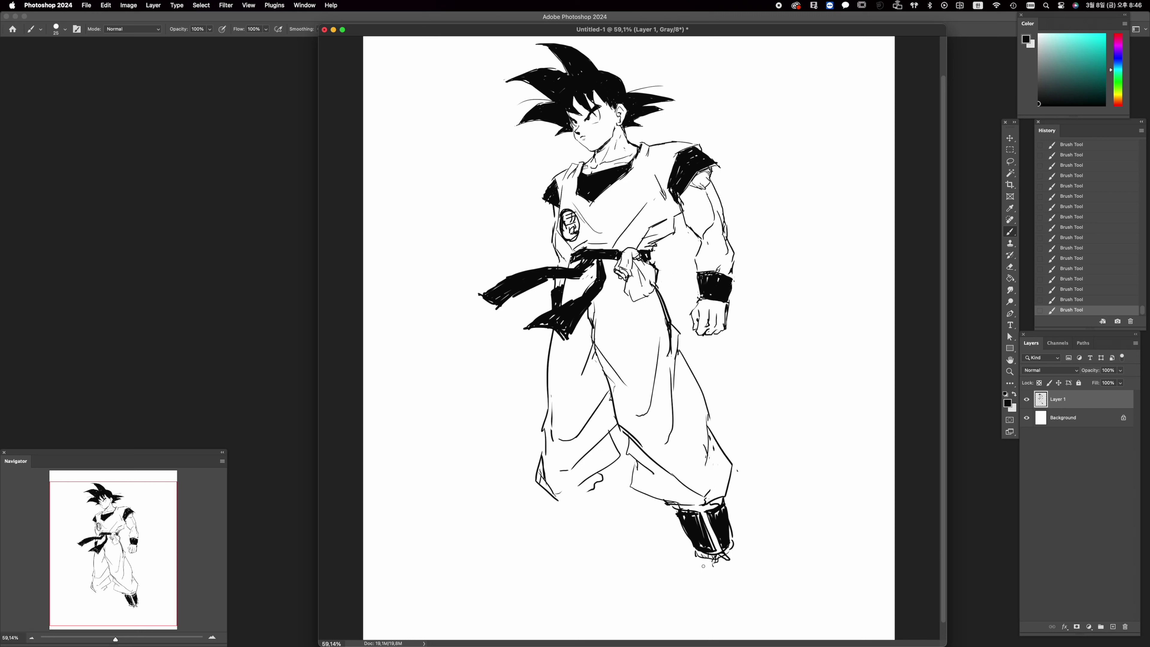
{"action": "key", "text": "cmd+z"}
Draw the right boot's foot below the ankle band and fill it black, leaving thin white seams
{"action": "mouse_move", "coordinate": [698, 560]}
{"action": "left_mouse_down"}
{"action": "mouse_move", "coordinate": [700, 574]}
{"action": "mouse_move", "coordinate": [738, 558]}
{"action": "mouse_move", "coordinate": [747, 585]}
{"action": "mouse_move", "coordinate": [729, 600]}
{"action": "left_mouse_up"}
{"action": "left_click_drag", "start_coordinate": [723, 561], "coordinate": [735, 598]}
{"action": "mouse_move", "coordinate": [703, 559]}
{"action": "left_mouse_down"}
{"action": "mouse_move", "coordinate": [701, 576]}
{"action": "mouse_move", "coordinate": [719, 566]}
{"action": "mouse_move", "coordinate": [701, 578]}
{"action": "mouse_move", "coordinate": [728, 600]}
{"action": "mouse_move", "coordinate": [732, 551]}
{"action": "mouse_move", "coordinate": [738, 594]}
{"action": "left_mouse_up"}
{"action": "left_click_drag", "start_coordinate": [743, 553], "coordinate": [737, 594]}
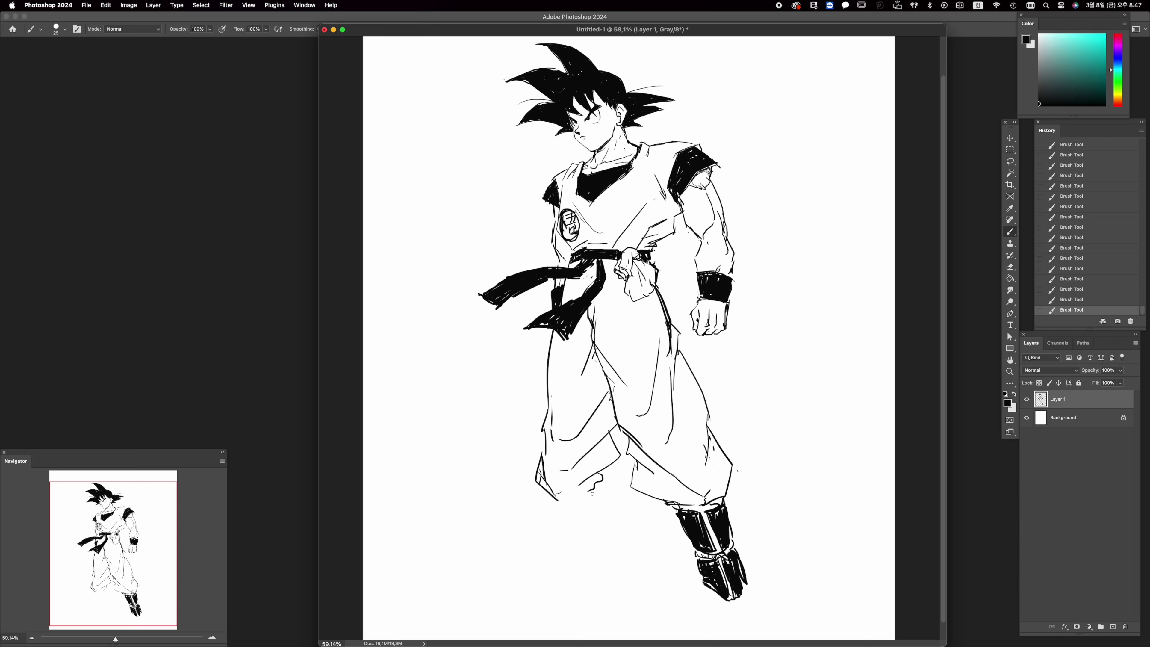
{"action": "key", "text": "super+z"}
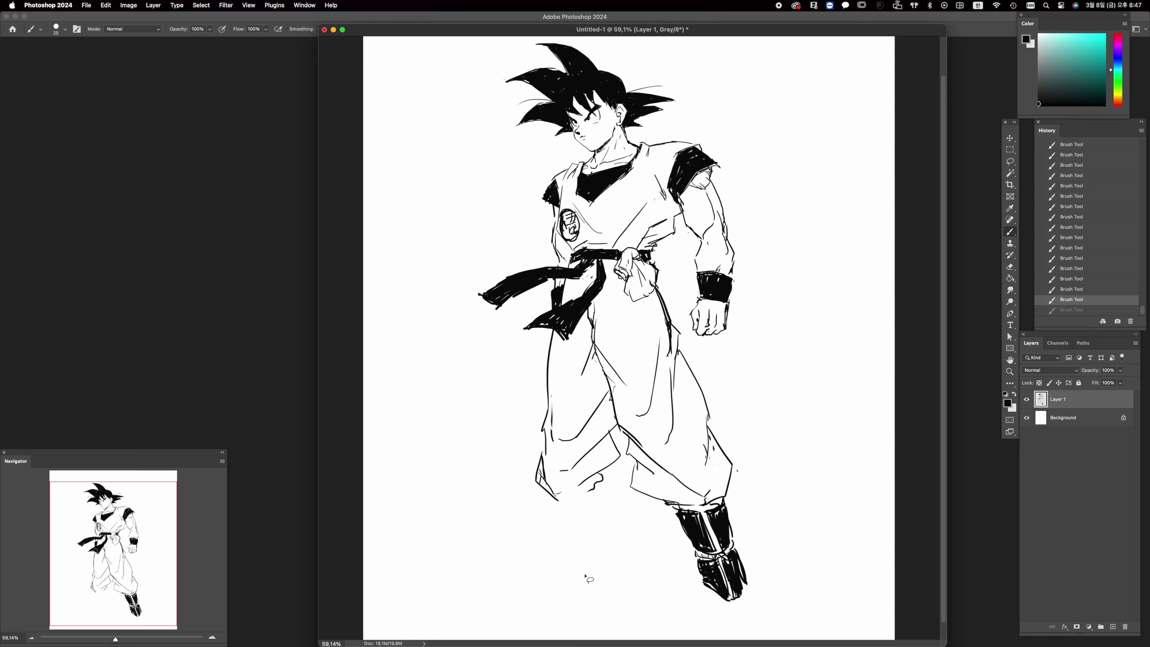
Lasso both lower legs, squash them vertically to about 93% height with Free Transform, apply it and deselect
{"action": "key", "text": "l"}
{"action": "mouse_move", "coordinate": [528, 581]}
{"action": "left_mouse_down"}
{"action": "mouse_move", "coordinate": [516, 528]}
{"action": "mouse_move", "coordinate": [592, 353]}
{"action": "mouse_move", "coordinate": [822, 571]}
{"action": "mouse_move", "coordinate": [516, 594]}
{"action": "left_mouse_up"}
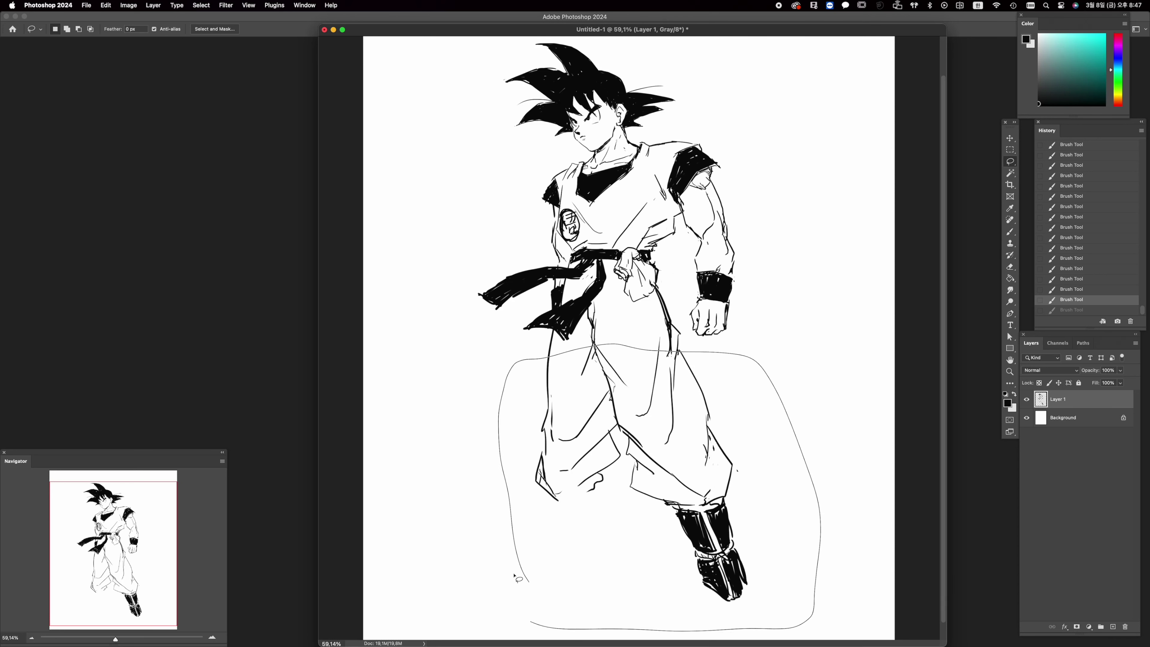
{"action": "key", "text": "super+t"}
{"action": "left_click_drag", "start_coordinate": [660, 631], "coordinate": [661, 609]}
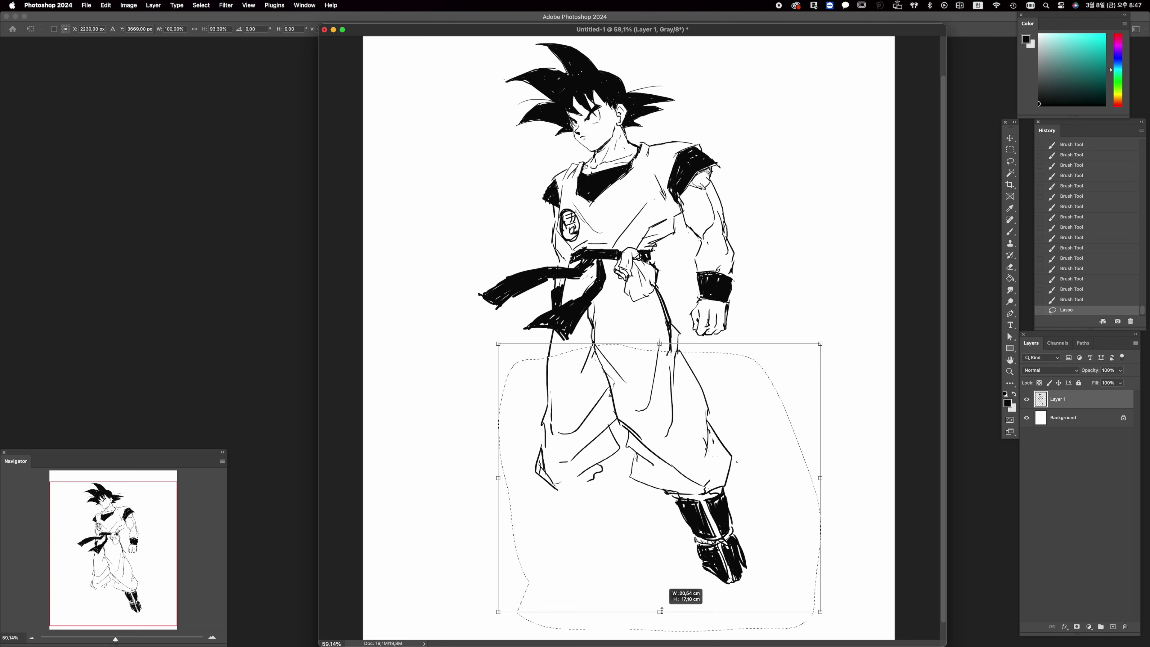
{"action": "key", "text": "Return"}
{"action": "key", "text": "super+d"}
Erase the rough end of the left trouser cuff, redraw its closed hem and add a fold line on the thigh
{"action": "key", "text": "e"}
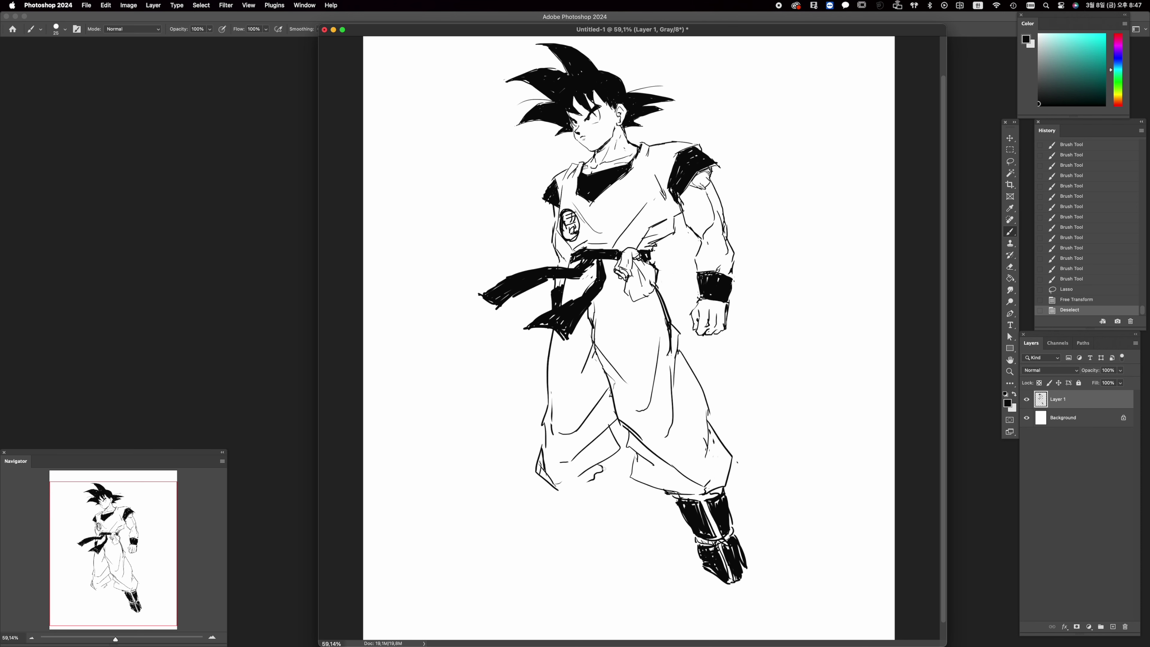
{"action": "mouse_move", "coordinate": [588, 484]}
{"action": "left_mouse_down"}
{"action": "mouse_move", "coordinate": [614, 454]}
{"action": "mouse_move", "coordinate": [605, 486]}
{"action": "mouse_move", "coordinate": [593, 487]}
{"action": "mouse_move", "coordinate": [609, 477]}
{"action": "mouse_move", "coordinate": [581, 492]}
{"action": "left_mouse_up"}
{"action": "key", "text": "b"}
{"action": "key", "text": "super+z"}
{"action": "mouse_move", "coordinate": [583, 490]}
{"action": "left_mouse_down"}
{"action": "mouse_move", "coordinate": [568, 497]}
{"action": "mouse_move", "coordinate": [583, 492]}
{"action": "left_mouse_up"}
{"action": "left_click_drag", "start_coordinate": [558, 445], "coordinate": [564, 456]}
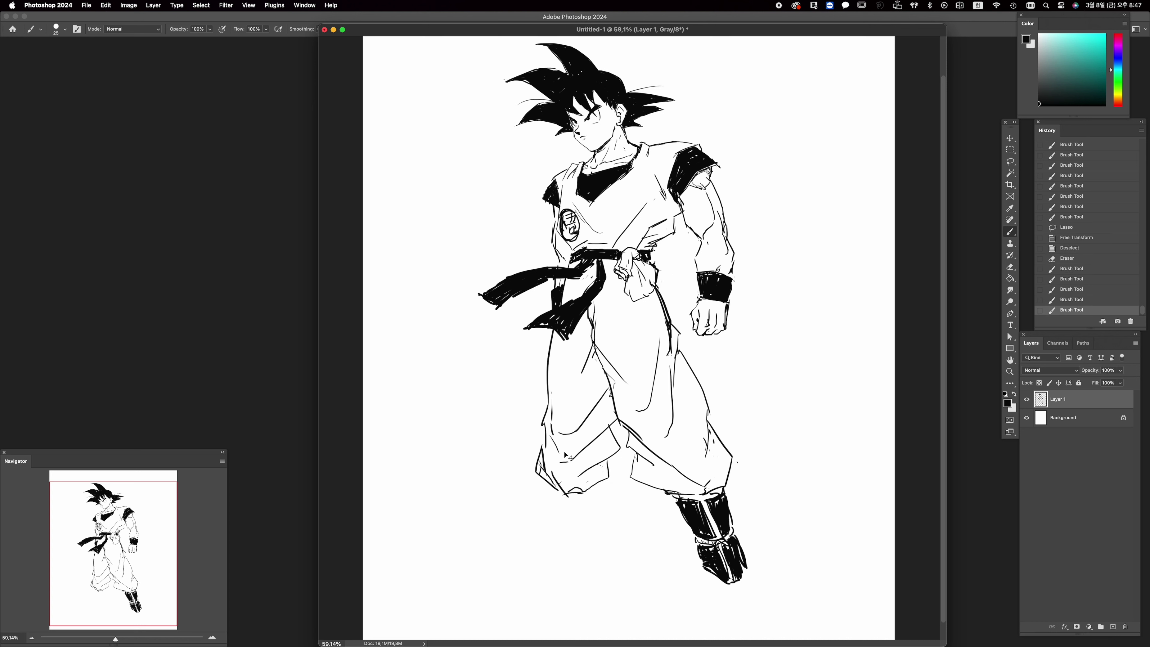
{"action": "key", "text": "super+z"}
{"action": "mouse_move", "coordinate": [600, 363]}
{"action": "left_mouse_down"}
{"action": "mouse_move", "coordinate": [588, 389]}
{"action": "mouse_move", "coordinate": [588, 374]}
{"action": "left_mouse_up"}
{"action": "mouse_move", "coordinate": [611, 430]}
{"action": "left_mouse_down"}
{"action": "mouse_move", "coordinate": [604, 490]}
{"action": "mouse_move", "coordinate": [571, 488]}
{"action": "left_mouse_up"}
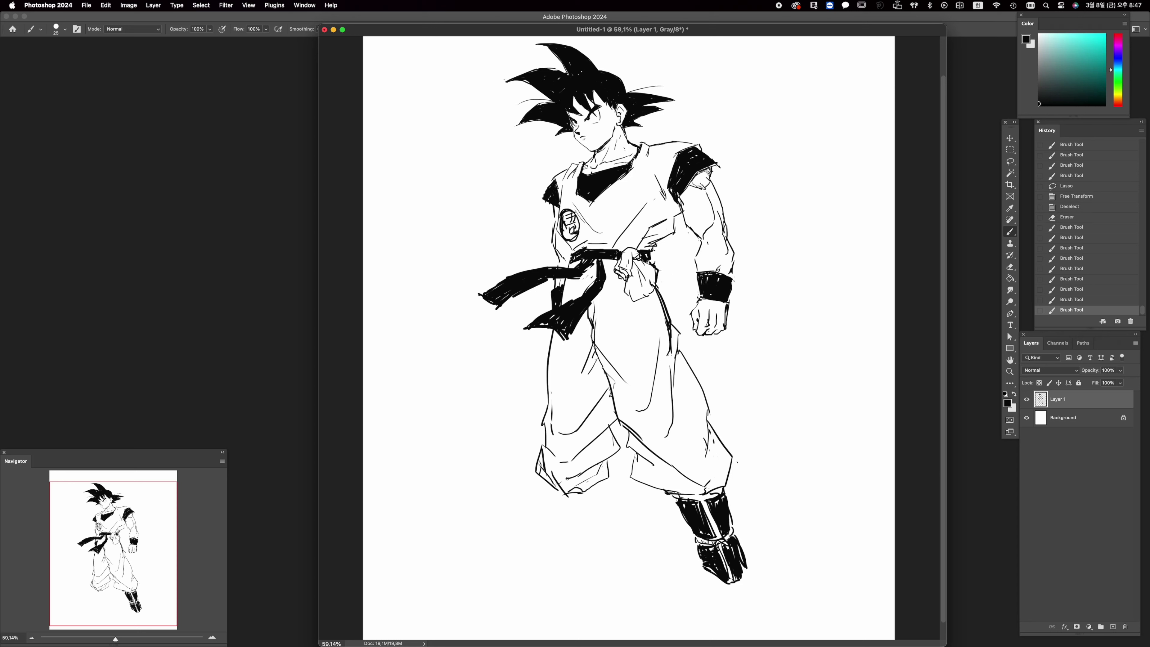
Outline the left boot's shaft below the cuff and fill it black, leaving thin white seam lines
{"action": "left_click_drag", "start_coordinate": [549, 487], "coordinate": [547, 526]}
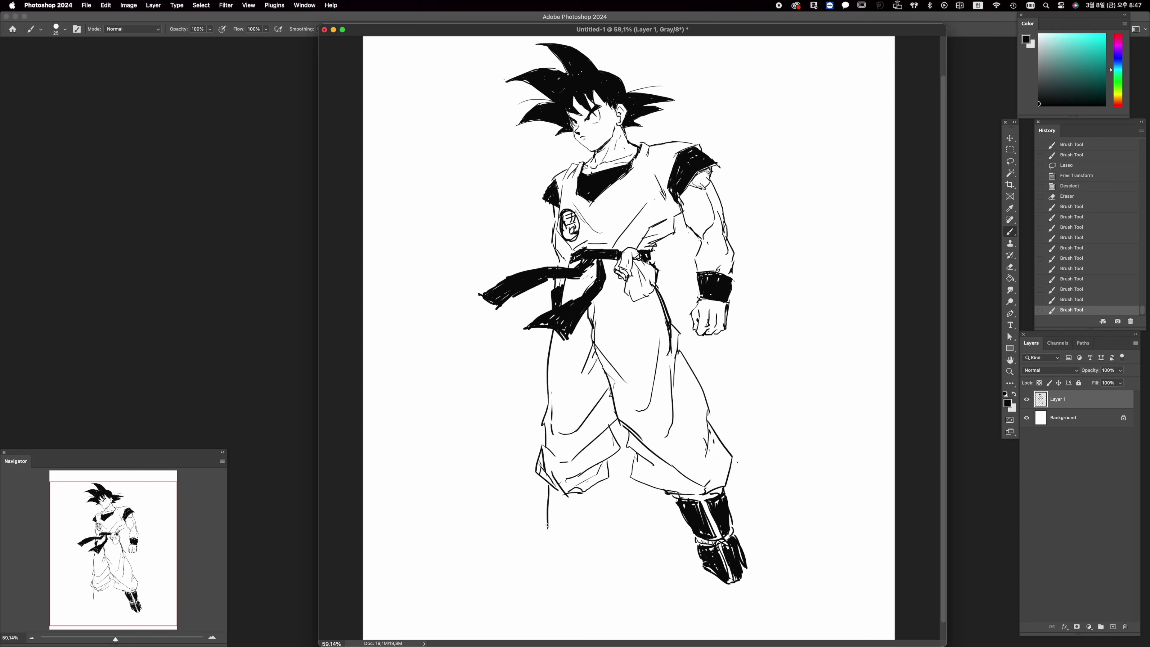
{"action": "mouse_move", "coordinate": [549, 484]}
{"action": "left_mouse_down"}
{"action": "mouse_move", "coordinate": [544, 524]}
{"action": "mouse_move", "coordinate": [572, 531]}
{"action": "left_mouse_up"}
{"action": "mouse_move", "coordinate": [596, 487]}
{"action": "left_mouse_down"}
{"action": "mouse_move", "coordinate": [589, 530]}
{"action": "mouse_move", "coordinate": [550, 531]}
{"action": "mouse_move", "coordinate": [593, 496]}
{"action": "mouse_move", "coordinate": [562, 531]}
{"action": "left_mouse_up"}
{"action": "key", "text": "super+z"}
{"action": "mouse_move", "coordinate": [552, 492]}
{"action": "left_mouse_down"}
{"action": "mouse_move", "coordinate": [549, 528]}
{"action": "mouse_move", "coordinate": [561, 537]}
{"action": "left_mouse_up"}
{"action": "mouse_move", "coordinate": [561, 495]}
{"action": "left_mouse_down"}
{"action": "mouse_move", "coordinate": [556, 532]}
{"action": "mouse_move", "coordinate": [588, 497]}
{"action": "left_mouse_up"}
{"action": "mouse_move", "coordinate": [591, 498]}
{"action": "left_mouse_down"}
{"action": "mouse_move", "coordinate": [560, 498]}
{"action": "mouse_move", "coordinate": [592, 494]}
{"action": "mouse_move", "coordinate": [563, 510]}
{"action": "mouse_move", "coordinate": [565, 497]}
{"action": "mouse_move", "coordinate": [565, 537]}
{"action": "left_mouse_up"}
{"action": "left_click_drag", "start_coordinate": [578, 498], "coordinate": [574, 531]}
{"action": "left_click_drag", "start_coordinate": [587, 496], "coordinate": [585, 530]}
{"action": "left_click_drag", "start_coordinate": [594, 498], "coordinate": [587, 532]}
Draw the left boot's pointed foot filled with black, and extend the toe of the right boot
{"action": "mouse_move", "coordinate": [590, 528]}
{"action": "left_mouse_down"}
{"action": "mouse_move", "coordinate": [546, 531]}
{"action": "mouse_move", "coordinate": [584, 534]}
{"action": "mouse_move", "coordinate": [546, 537]}
{"action": "mouse_move", "coordinate": [557, 544]}
{"action": "mouse_move", "coordinate": [552, 536]}
{"action": "mouse_move", "coordinate": [517, 564]}
{"action": "mouse_move", "coordinate": [586, 553]}
{"action": "mouse_move", "coordinate": [533, 553]}
{"action": "mouse_move", "coordinate": [547, 536]}
{"action": "mouse_move", "coordinate": [527, 567]}
{"action": "mouse_move", "coordinate": [563, 560]}
{"action": "mouse_move", "coordinate": [531, 564]}
{"action": "mouse_move", "coordinate": [560, 554]}
{"action": "mouse_move", "coordinate": [549, 544]}
{"action": "mouse_move", "coordinate": [562, 551]}
{"action": "mouse_move", "coordinate": [587, 538]}
{"action": "mouse_move", "coordinate": [553, 560]}
{"action": "left_mouse_up"}
{"action": "key", "text": "super+z"}
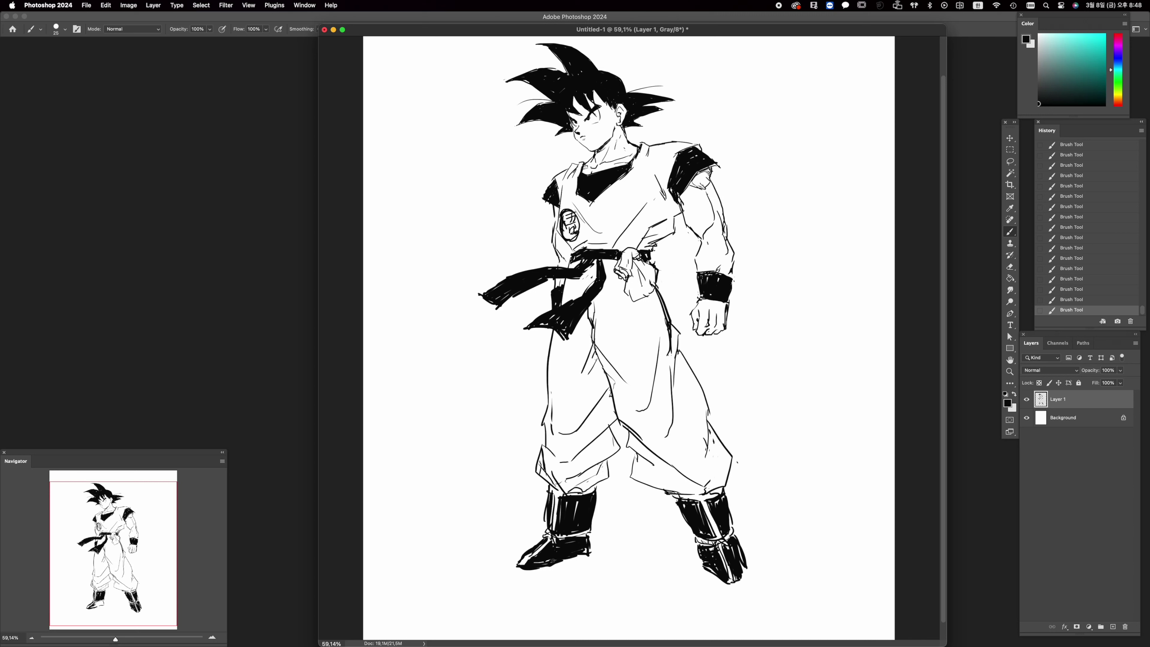
{"action": "mouse_move", "coordinate": [737, 552]}
{"action": "left_mouse_down"}
{"action": "mouse_move", "coordinate": [742, 570]}
{"action": "mouse_move", "coordinate": [726, 583]}
{"action": "left_mouse_up"}
Hatch horizontal cast shadow lines on the ground to the right of each boot
{"action": "left_click_drag", "start_coordinate": [596, 551], "coordinate": [658, 531]}
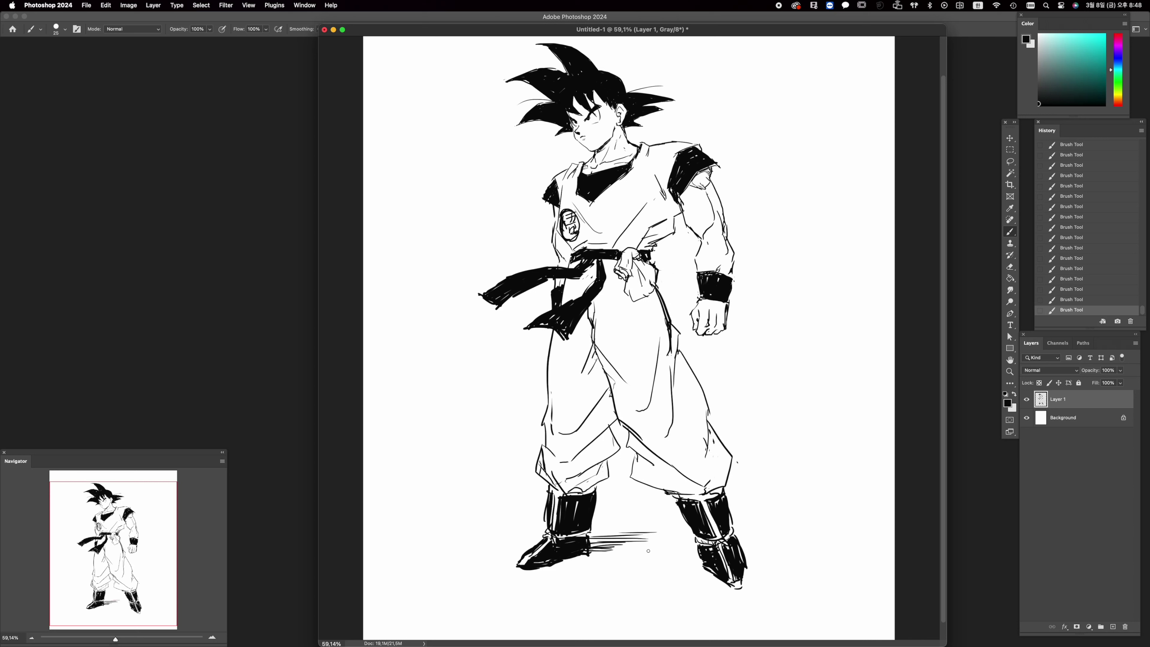
{"action": "mouse_move", "coordinate": [743, 559]}
{"action": "left_mouse_down"}
{"action": "mouse_move", "coordinate": [776, 543]}
{"action": "mouse_move", "coordinate": [773, 554]}
{"action": "mouse_move", "coordinate": [750, 542]}
{"action": "mouse_move", "coordinate": [800, 539]}
{"action": "mouse_move", "coordinate": [777, 550]}
{"action": "left_mouse_up"}
{"action": "left_click_drag", "start_coordinate": [792, 551], "coordinate": [774, 551]}
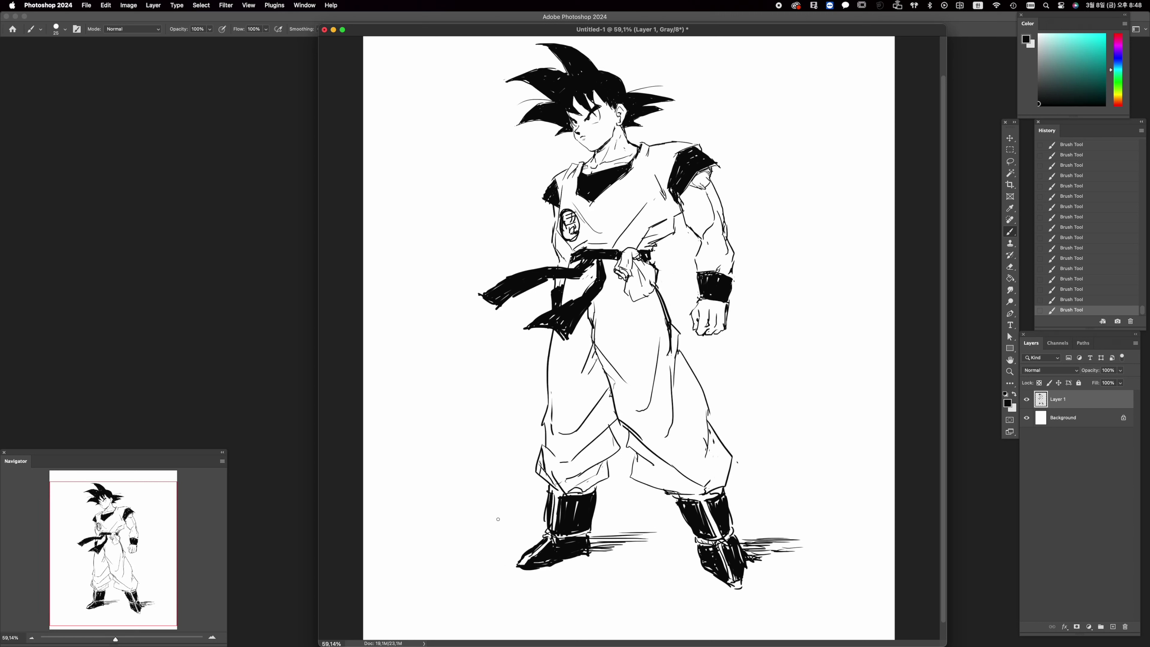
Add long thin horizontal ground lines beside the left boot and under the shadows of both boots
{"action": "left_click_drag", "start_coordinate": [429, 560], "coordinate": [497, 558]}
{"action": "left_click_drag", "start_coordinate": [604, 554], "coordinate": [653, 553]}
{"action": "left_click_drag", "start_coordinate": [566, 562], "coordinate": [625, 562]}
{"action": "left_click_drag", "start_coordinate": [730, 532], "coordinate": [795, 532]}
{"action": "key", "text": "super+z"}
{"action": "left_click_drag", "start_coordinate": [752, 567], "coordinate": [795, 569]}
Draw slanted perspective ground lines to the left of the left boot, undoing the strokes that miss
{"action": "left_click_drag", "start_coordinate": [491, 534], "coordinate": [547, 531]}
{"action": "key", "text": "super+z"}
{"action": "mouse_move", "coordinate": [454, 558]}
{"action": "left_mouse_down"}
{"action": "mouse_move", "coordinate": [536, 523]}
{"action": "mouse_move", "coordinate": [432, 559]}
{"action": "left_mouse_up"}
{"action": "key", "text": "super+z"}
{"action": "left_click_drag", "start_coordinate": [537, 553], "coordinate": [494, 577]}
{"action": "left_click_drag", "start_coordinate": [534, 509], "coordinate": [448, 531]}
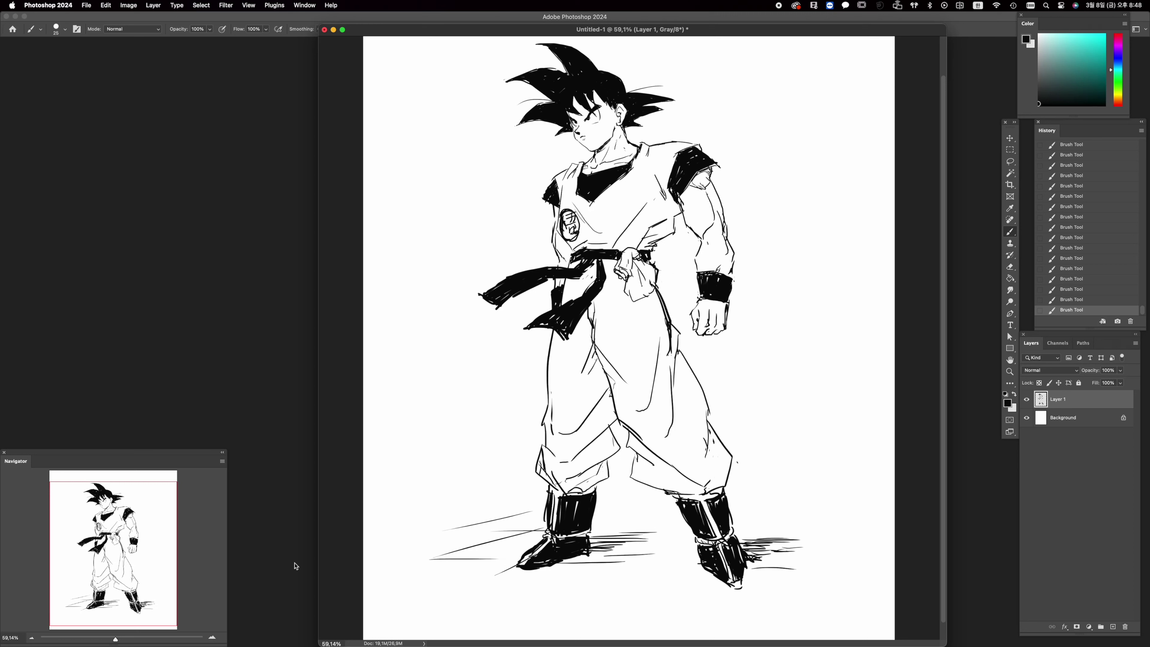
Add short ground strokes between the boots and a slanted ground line to the right of the right boot
{"action": "left_click_drag", "start_coordinate": [634, 564], "coordinate": [661, 554]}
{"action": "key", "text": "super+z"}
{"action": "mouse_move", "coordinate": [737, 525]}
{"action": "left_mouse_down"}
{"action": "mouse_move", "coordinate": [804, 520]}
{"action": "mouse_move", "coordinate": [790, 529]}
{"action": "left_mouse_up"}
{"action": "left_click_drag", "start_coordinate": [787, 523], "coordinate": [830, 546]}
Pull the drawing's two upper corners slightly outward with Free Transform to widen the upper body, and apply it
{"action": "key", "text": "z"}
{"action": "mouse_move", "coordinate": [770, 378]}
{"action": "left_mouse_down"}
{"action": "mouse_move", "coordinate": [760, 378]}
{"action": "mouse_move", "coordinate": [765, 363]}
{"action": "left_mouse_up"}
{"action": "key", "text": "b"}
{"action": "scroll", "coordinate": [551, 253], "scroll_direction": "up", "scroll_amount": 2}
{"action": "key", "text": "super+t"}
{"action": "left_click_drag", "start_coordinate": [839, 78], "coordinate": [847, 77]}
{"action": "left_click_drag", "start_coordinate": [441, 79], "coordinate": [433, 78]}
{"action": "key", "text": "Return"}
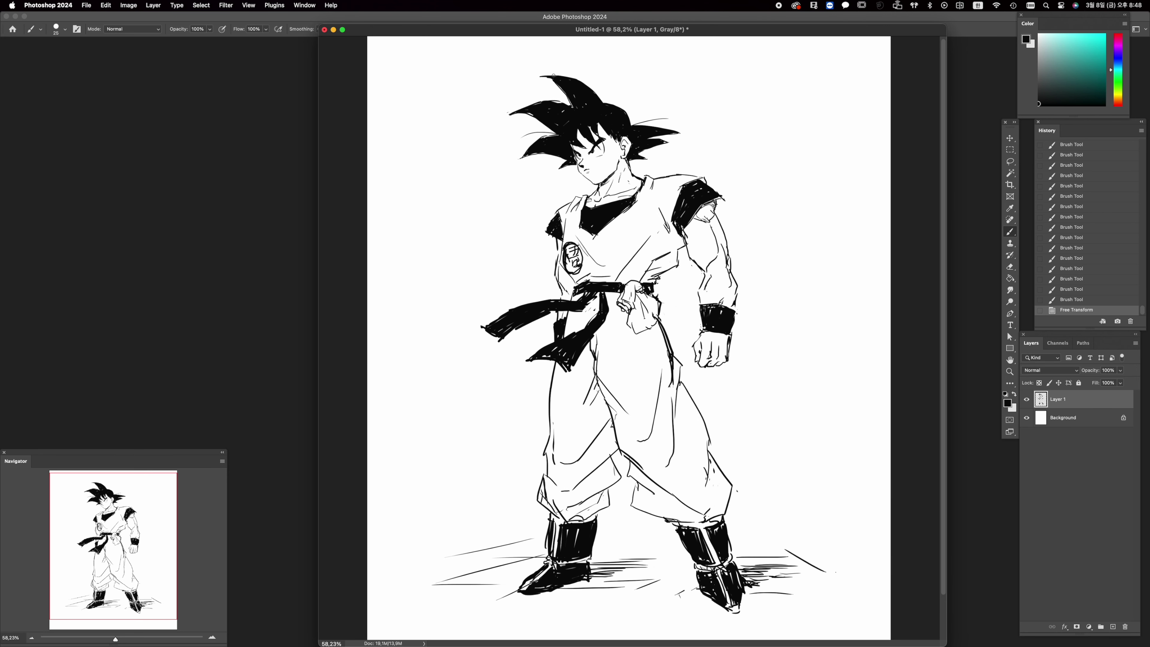
Thicken the edge of the topmost hair spike with black strokes and erase part of its tip to reshape it
{"action": "left_click_drag", "start_coordinate": [549, 74], "coordinate": [576, 76]}
{"action": "left_click_drag", "start_coordinate": [566, 74], "coordinate": [588, 82]}
{"action": "left_click_drag", "start_coordinate": [567, 76], "coordinate": [586, 83]}
{"action": "left_click_drag", "start_coordinate": [574, 79], "coordinate": [591, 89]}
{"action": "left_click_drag", "start_coordinate": [582, 83], "coordinate": [603, 103]}
{"action": "mouse_move", "coordinate": [591, 91]}
{"action": "left_mouse_down"}
{"action": "mouse_move", "coordinate": [596, 99]}
{"action": "mouse_move", "coordinate": [574, 73]}
{"action": "left_mouse_up"}
{"action": "key", "text": "e"}
{"action": "left_click_drag", "start_coordinate": [551, 71], "coordinate": [576, 74]}
{"action": "left_click_drag", "start_coordinate": [553, 71], "coordinate": [571, 78]}
Refine the top hair spike's right edge with alternating brush and eraser strokes, and add a thin loose strand beside it
{"action": "key", "text": "b"}
{"action": "left_click_drag", "start_coordinate": [569, 79], "coordinate": [589, 88]}
{"action": "mouse_move", "coordinate": [587, 91]}
{"action": "left_mouse_down"}
{"action": "mouse_move", "coordinate": [606, 109]}
{"action": "mouse_move", "coordinate": [593, 84]}
{"action": "left_mouse_up"}
{"action": "key", "text": "e"}
{"action": "left_click_drag", "start_coordinate": [586, 79], "coordinate": [595, 88]}
{"action": "mouse_move", "coordinate": [588, 80]}
{"action": "left_mouse_down"}
{"action": "mouse_move", "coordinate": [596, 88]}
{"action": "mouse_move", "coordinate": [591, 65]}
{"action": "left_mouse_up"}
{"action": "key", "text": "b"}
{"action": "left_click_drag", "start_coordinate": [606, 106], "coordinate": [607, 111]}
{"action": "key", "text": "super+space"}
{"action": "mouse_move", "coordinate": [768, 283]}
{"action": "left_mouse_down"}
{"action": "mouse_move", "coordinate": [654, 315]}
{"action": "mouse_move", "coordinate": [646, 326]}
{"action": "mouse_move", "coordinate": [656, 335]}
{"action": "left_mouse_up"}
{"action": "key", "text": "super+z"}
{"action": "key", "text": "super+shift+z"}
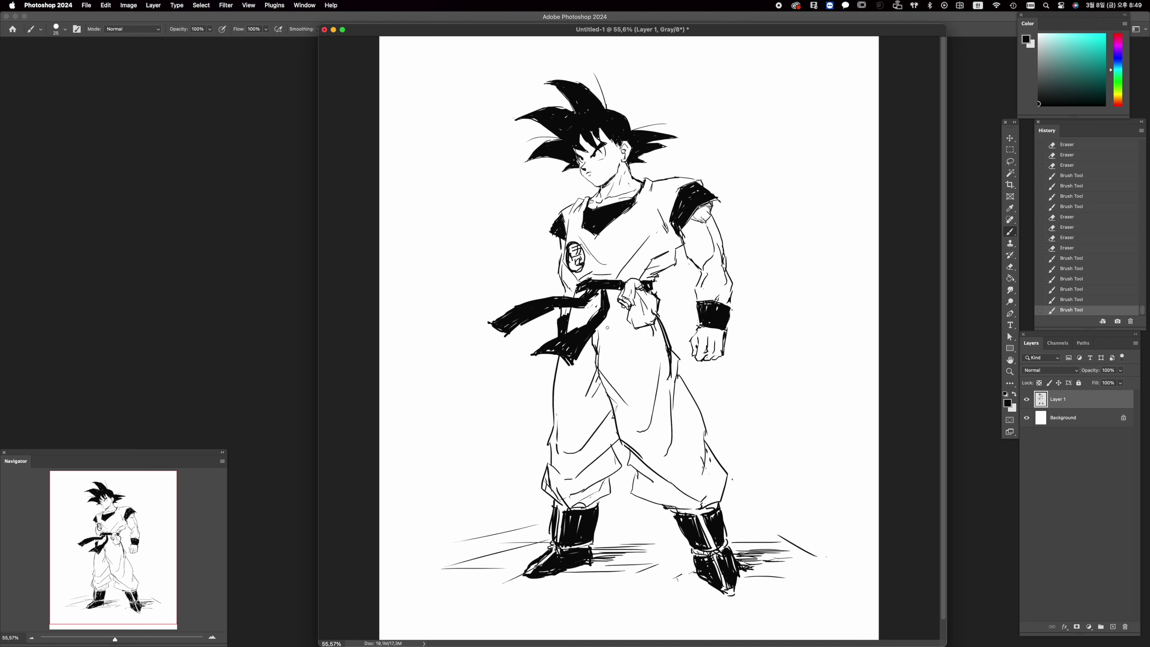
Add short ink strokes to the trousers just below the belt, beside the hanging sash end
{"action": "left_click_drag", "start_coordinate": [600, 324], "coordinate": [598, 330]}
{"action": "left_click_drag", "start_coordinate": [600, 325], "coordinate": [597, 333]}
{"action": "mouse_move", "coordinate": [599, 295]}
{"action": "left_mouse_down"}
{"action": "mouse_move", "coordinate": [595, 316]}
{"action": "mouse_move", "coordinate": [624, 321]}
{"action": "mouse_move", "coordinate": [591, 322]}
{"action": "left_mouse_up"}
{"action": "key", "text": "super+z"}
{"action": "mouse_move", "coordinate": [593, 310]}
{"action": "left_mouse_down"}
{"action": "mouse_move", "coordinate": [586, 338]}
{"action": "mouse_move", "coordinate": [575, 317]}
{"action": "left_mouse_up"}
{"action": "key", "text": "super+z"}
{"action": "mouse_move", "coordinate": [602, 275]}
{"action": "left_mouse_down"}
{"action": "mouse_move", "coordinate": [570, 275]}
{"action": "mouse_move", "coordinate": [578, 286]}
{"action": "left_mouse_up"}
{"action": "key", "text": "super+z"}
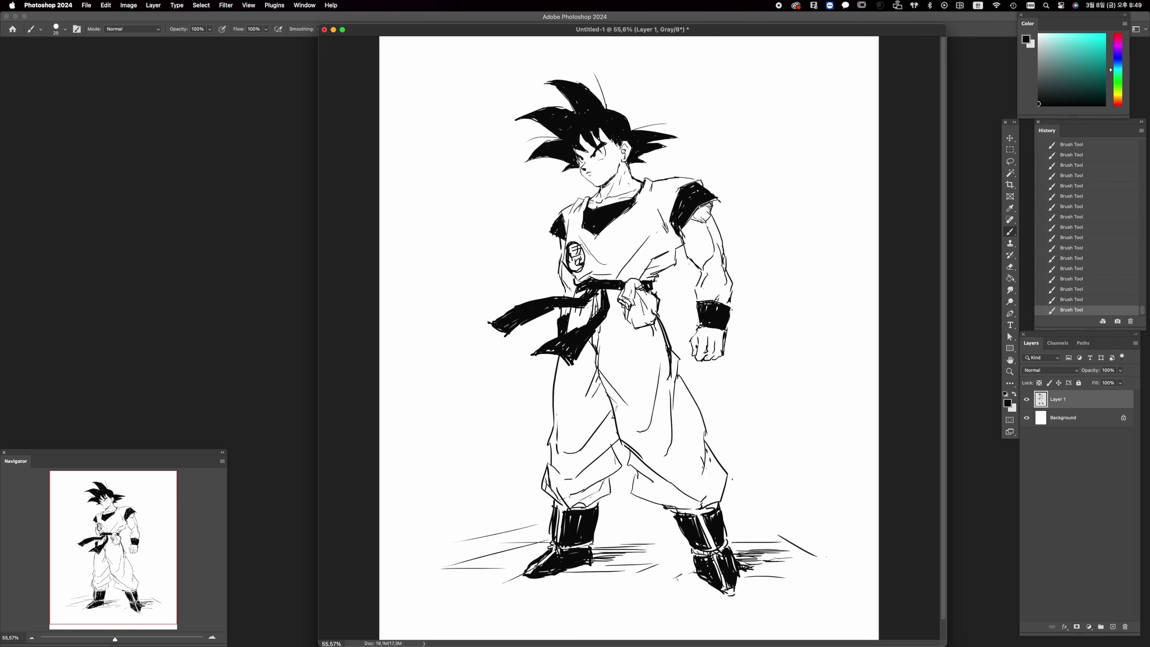
{"action": "key", "text": "super+z"}
{"action": "key", "text": "super+shift+z"}
Hand-letter "R·I·P" in black brush strokes beside the figure's right-hand trouser leg, with "Akira" on a line beneath it
{"action": "scroll", "coordinate": [783, 264], "scroll_direction": "down", "scroll_amount": 3}
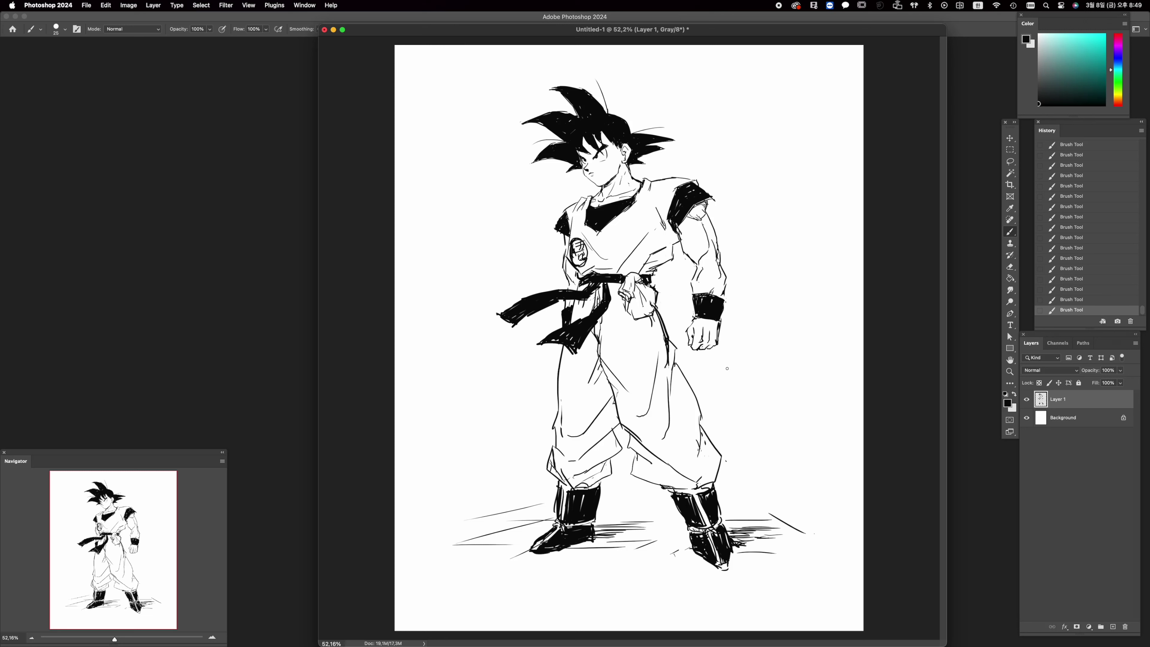
{"action": "mouse_move", "coordinate": [733, 360]}
{"action": "left_mouse_down"}
{"action": "mouse_move", "coordinate": [773, 359]}
{"action": "mouse_move", "coordinate": [762, 380]}
{"action": "mouse_move", "coordinate": [795, 367]}
{"action": "left_mouse_up"}
{"action": "left_click", "coordinate": [784, 367]}
{"action": "mouse_move", "coordinate": [735, 400]}
{"action": "left_mouse_down"}
{"action": "mouse_move", "coordinate": [727, 419]}
{"action": "mouse_move", "coordinate": [741, 417]}
{"action": "left_mouse_up"}
{"action": "left_click_drag", "start_coordinate": [730, 410], "coordinate": [760, 415]}
{"action": "left_click", "coordinate": [761, 403]}
{"action": "left_click_drag", "start_coordinate": [764, 415], "coordinate": [782, 416]}
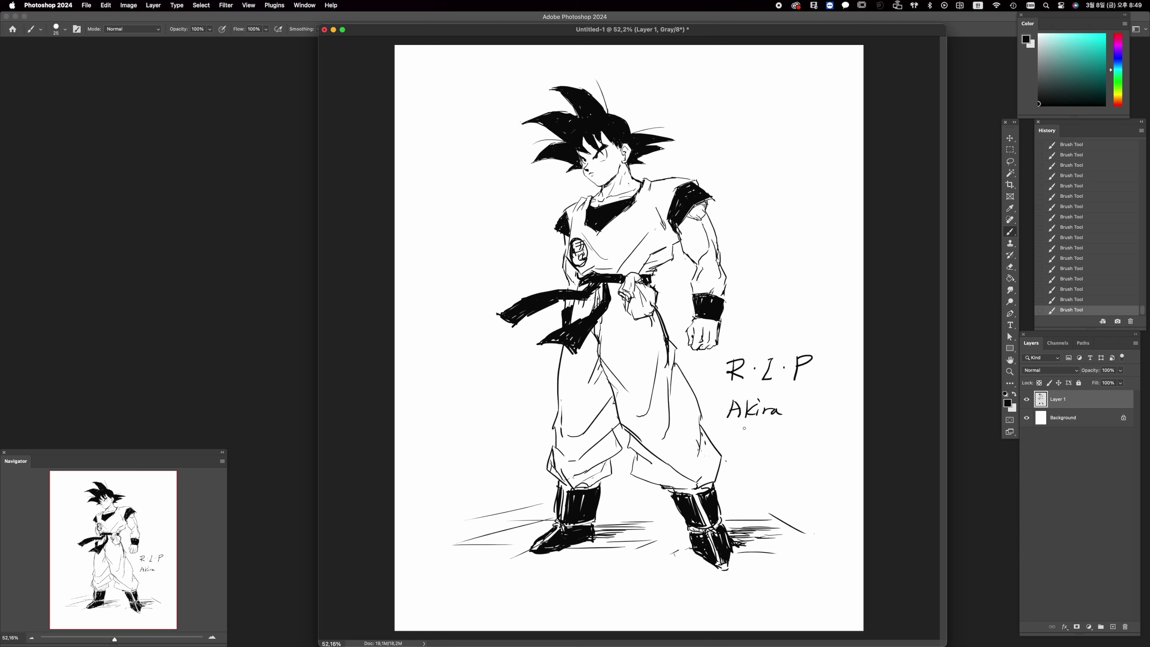
Hand-letter "Toriyama" beneath "Akira" and draw a small heart outline at the end of the name
{"action": "left_click_drag", "start_coordinate": [733, 434], "coordinate": [750, 436]}
{"action": "mouse_move", "coordinate": [756, 435]}
{"action": "left_mouse_down"}
{"action": "mouse_move", "coordinate": [771, 454]}
{"action": "mouse_move", "coordinate": [834, 445]}
{"action": "left_mouse_up"}
{"action": "left_click_drag", "start_coordinate": [742, 433], "coordinate": [737, 445]}
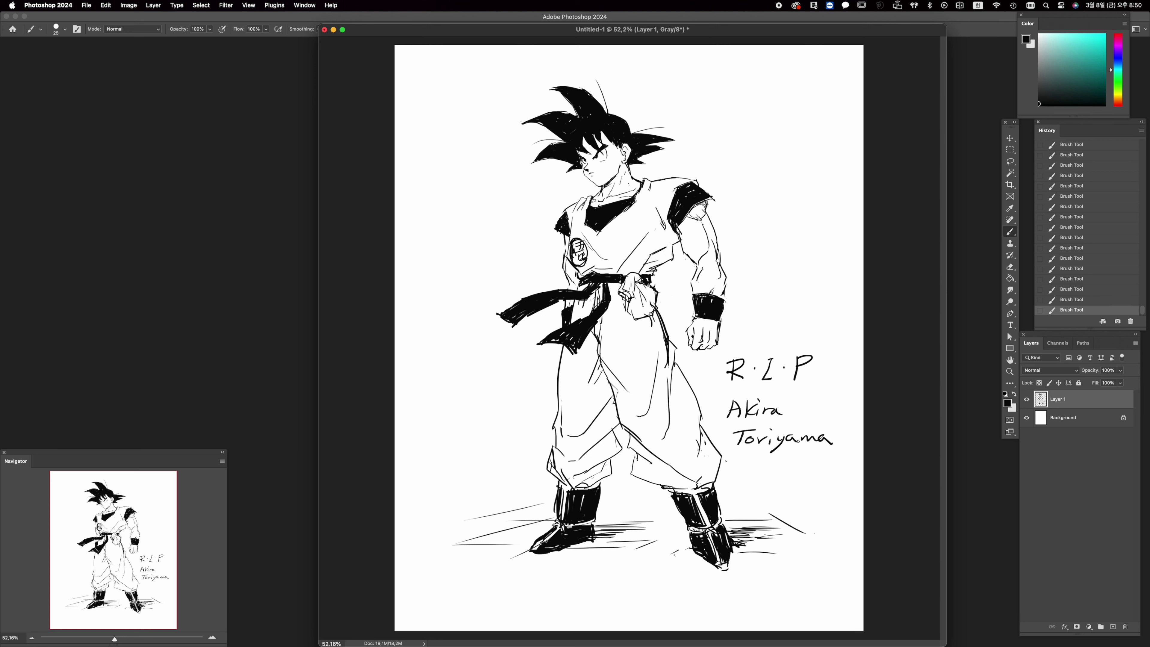
{"action": "left_click_drag", "start_coordinate": [843, 434], "coordinate": [843, 446]}
{"action": "left_click_drag", "start_coordinate": [844, 434], "coordinate": [843, 446]}
Add a small ink mark on the fighter's cheek below the eye, and undo the last stroke there
{"action": "key", "text": "z"}
{"action": "left_click_drag", "start_coordinate": [674, 338], "coordinate": [714, 333]}
{"action": "key", "text": "b"}
{"action": "scroll", "coordinate": [763, 325], "scroll_direction": "up", "scroll_amount": 5}
{"action": "scroll", "coordinate": [754, 345], "scroll_direction": "down", "scroll_amount": 2}
{"action": "key", "text": "z"}
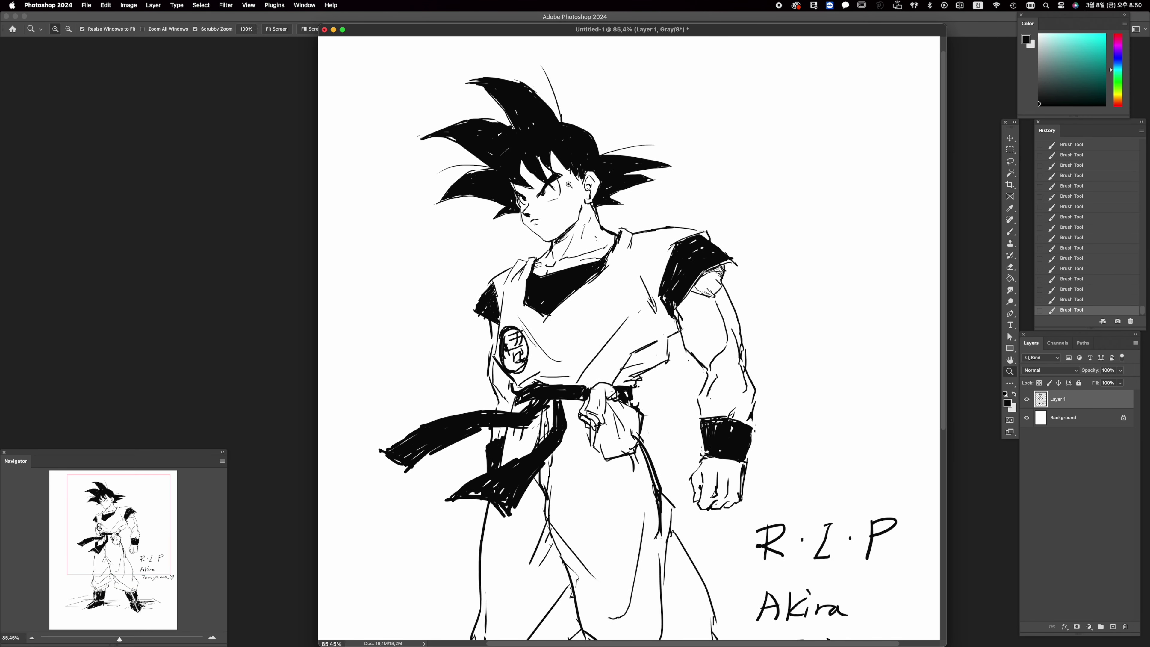
{"action": "left_click_drag", "start_coordinate": [561, 194], "coordinate": [572, 194]}
{"action": "key", "text": "b"}
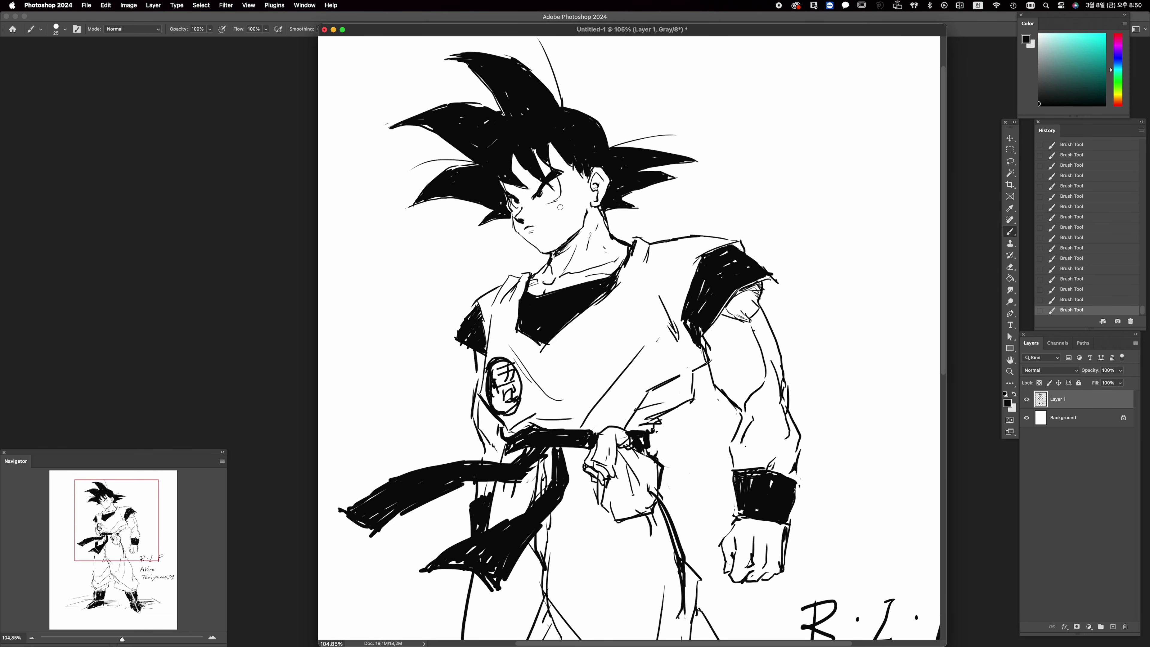
{"action": "left_click", "coordinate": [561, 202]}
{"action": "left_click_drag", "start_coordinate": [555, 205], "coordinate": [569, 203]}
{"action": "key", "text": "super+z"}
Bring the whole illustration with its lettering into view and shift the document window slightly
{"action": "key", "text": "z"}
{"action": "left_click_drag", "start_coordinate": [656, 252], "coordinate": [632, 261]}
{"action": "left_click_drag", "start_coordinate": [750, 310], "coordinate": [745, 313]}
{"action": "key", "text": "b"}
{"action": "left_click_drag", "start_coordinate": [846, 28], "coordinate": [828, 33]}
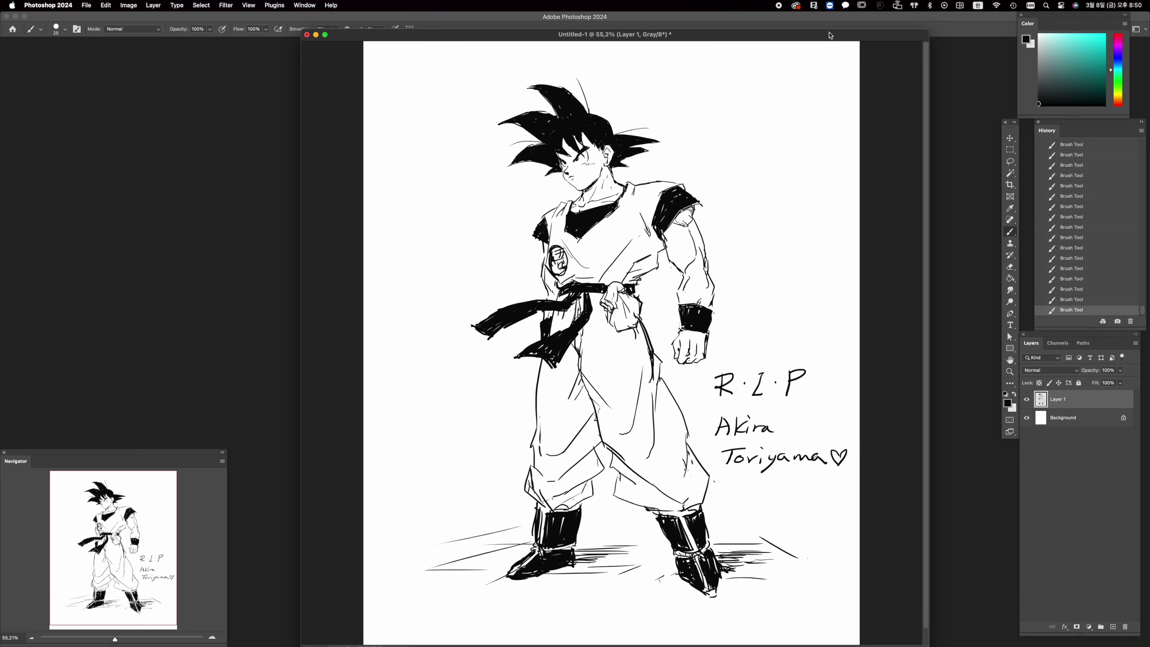